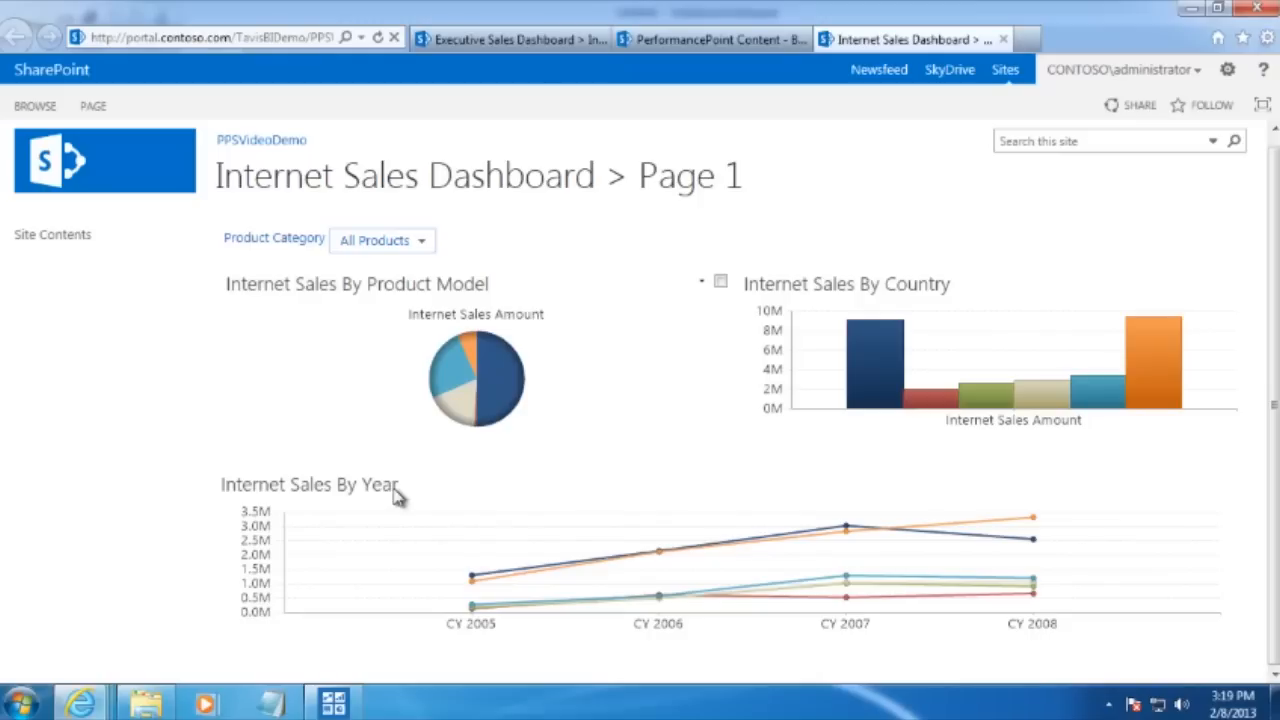
- Filter the Internet Sales Dashboard's Product Category to Accessories only, excluding All Products
click(424, 248)
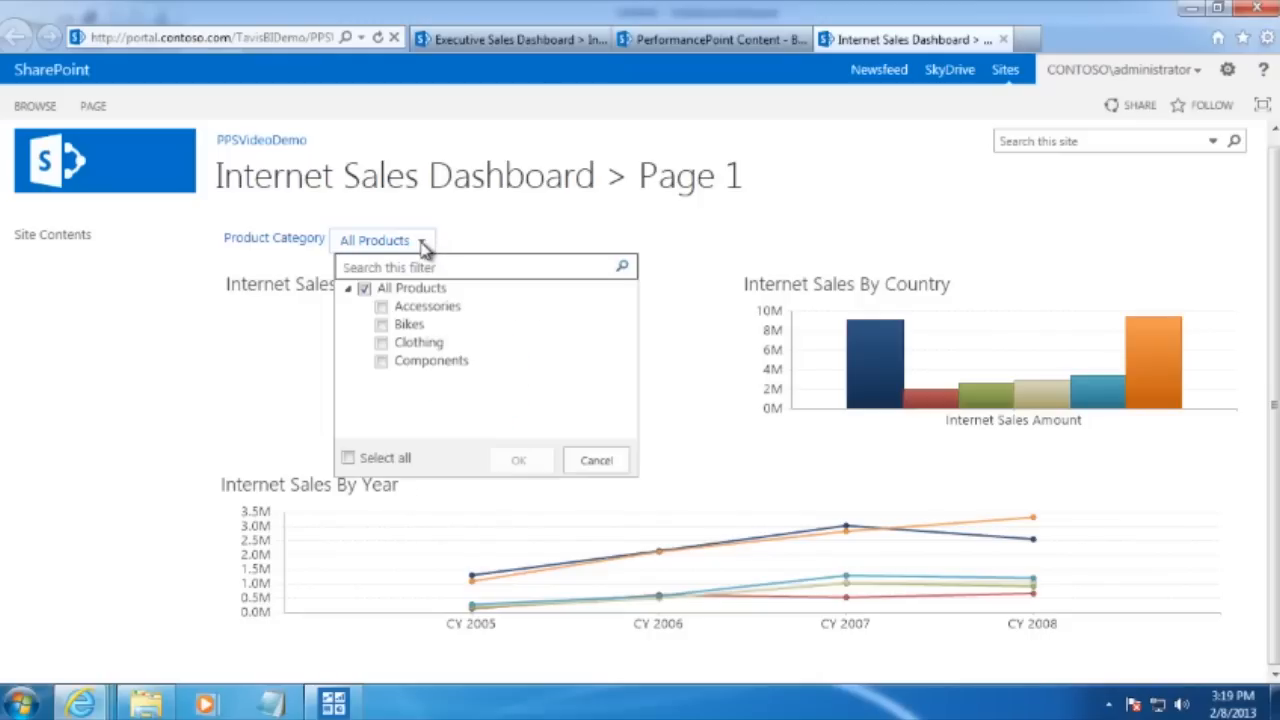
click(364, 288)
click(381, 307)
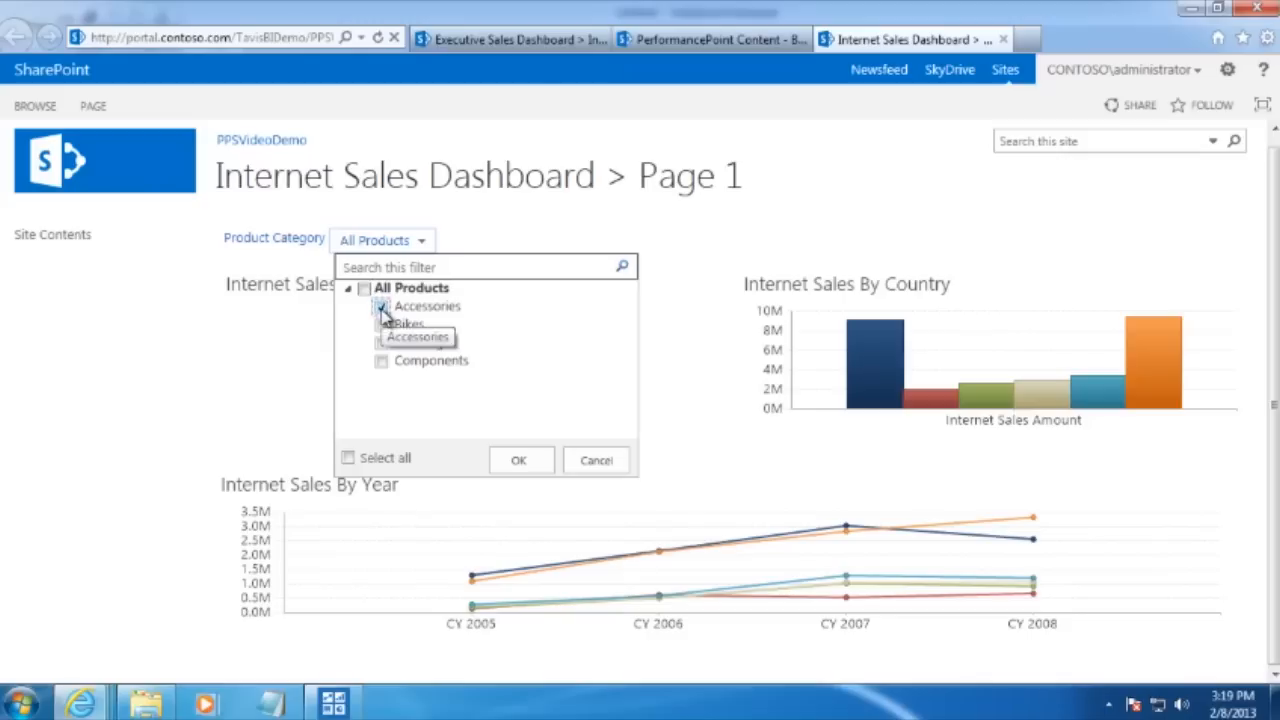
click(519, 462)
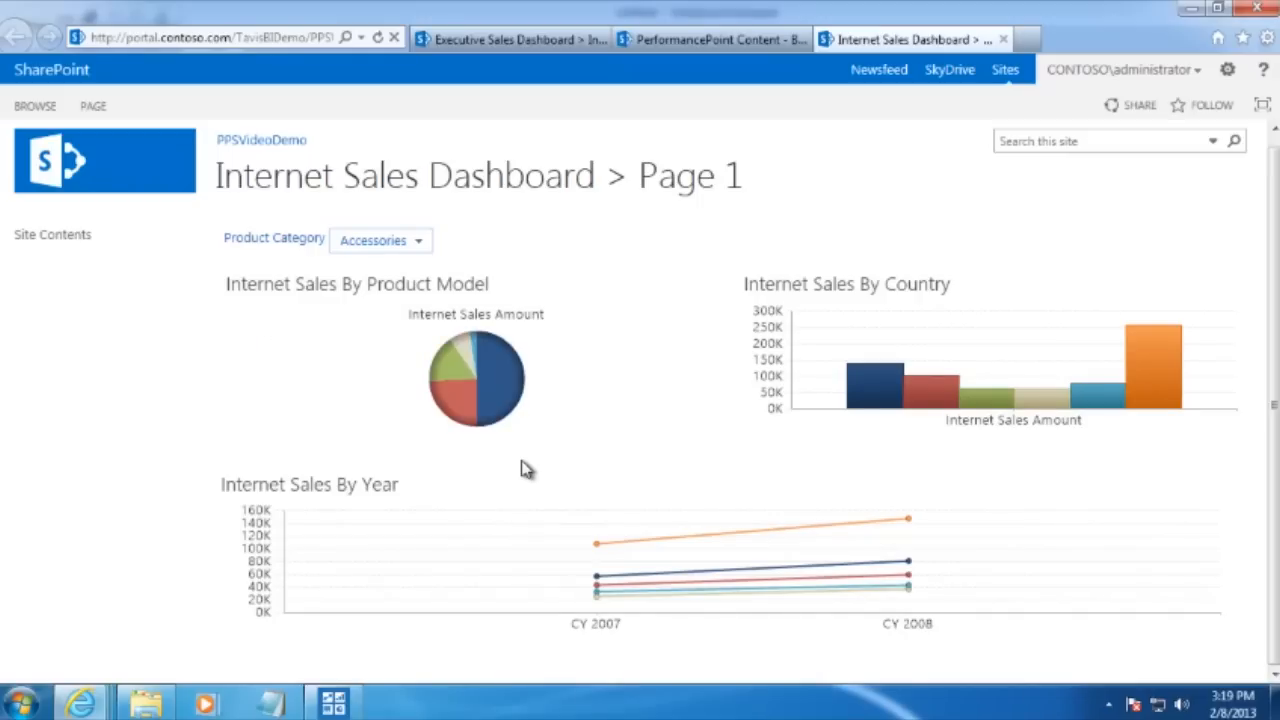
- Break down the pie chart's All Products sales by customer country in a Decomposition Tree, expanding United States into its states
right_click(495, 386)
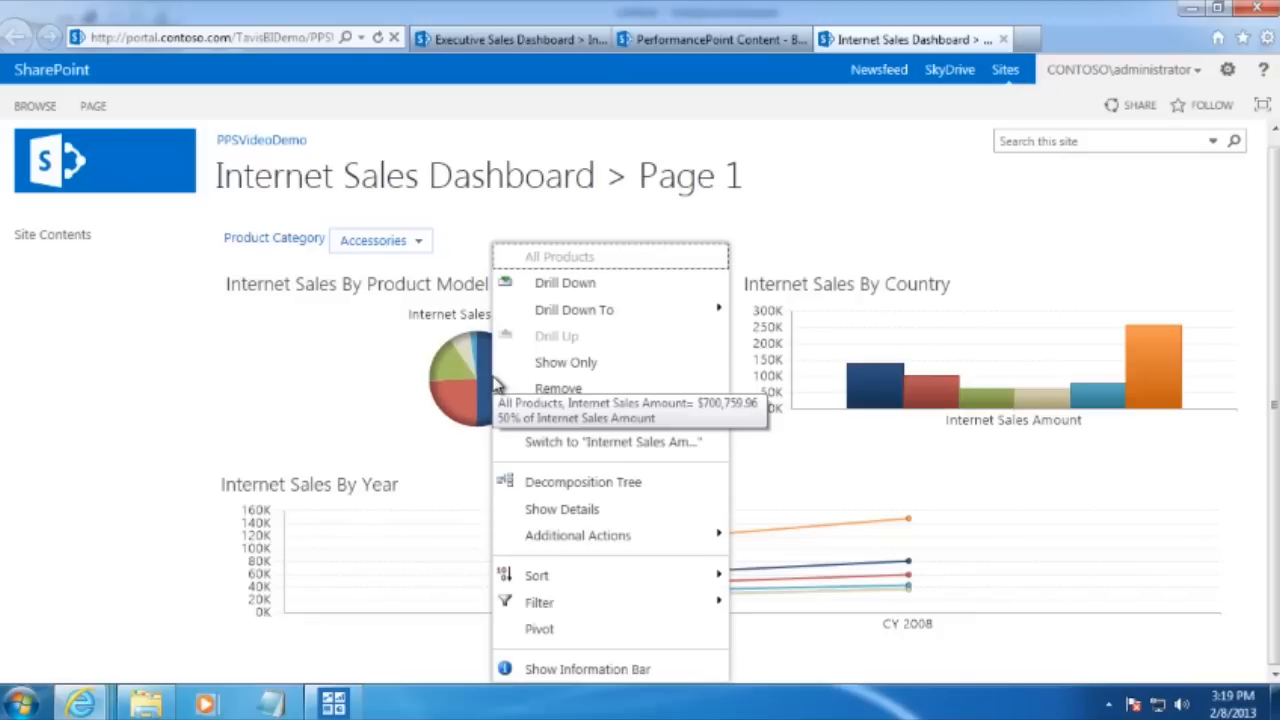
click(555, 484)
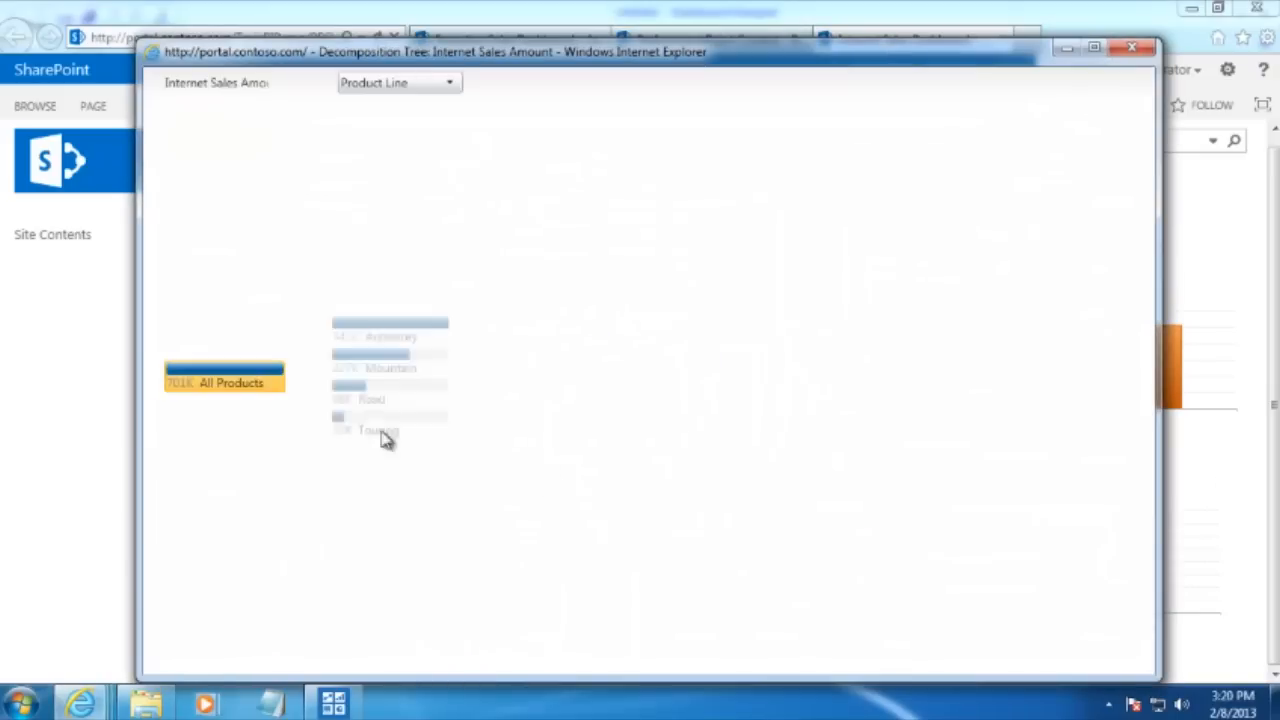
click(237, 372)
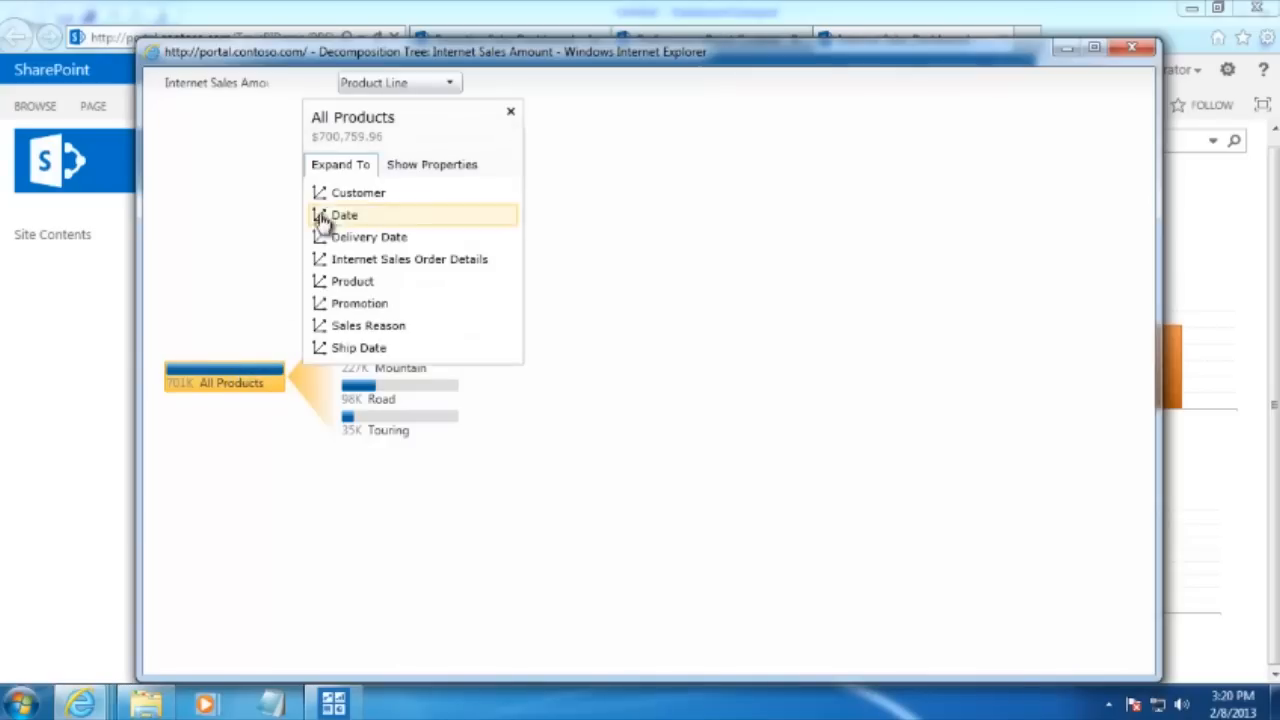
click(345, 194)
click(357, 241)
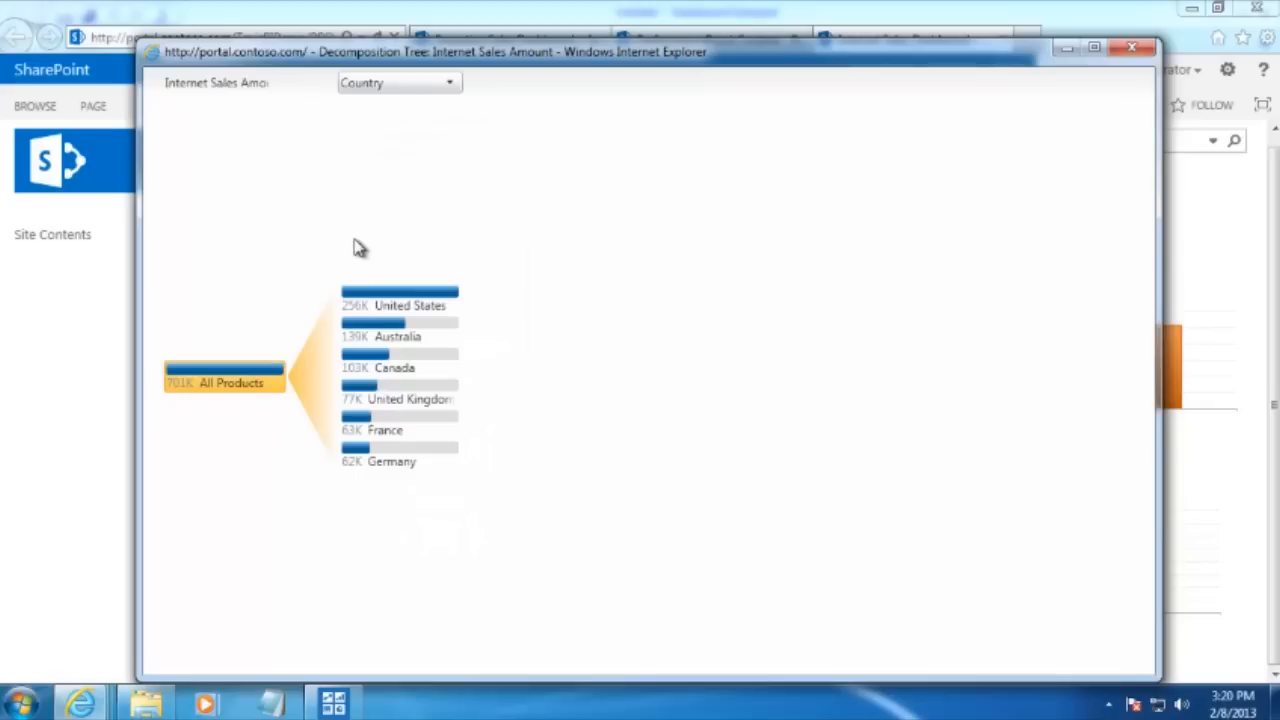
click(333, 305)
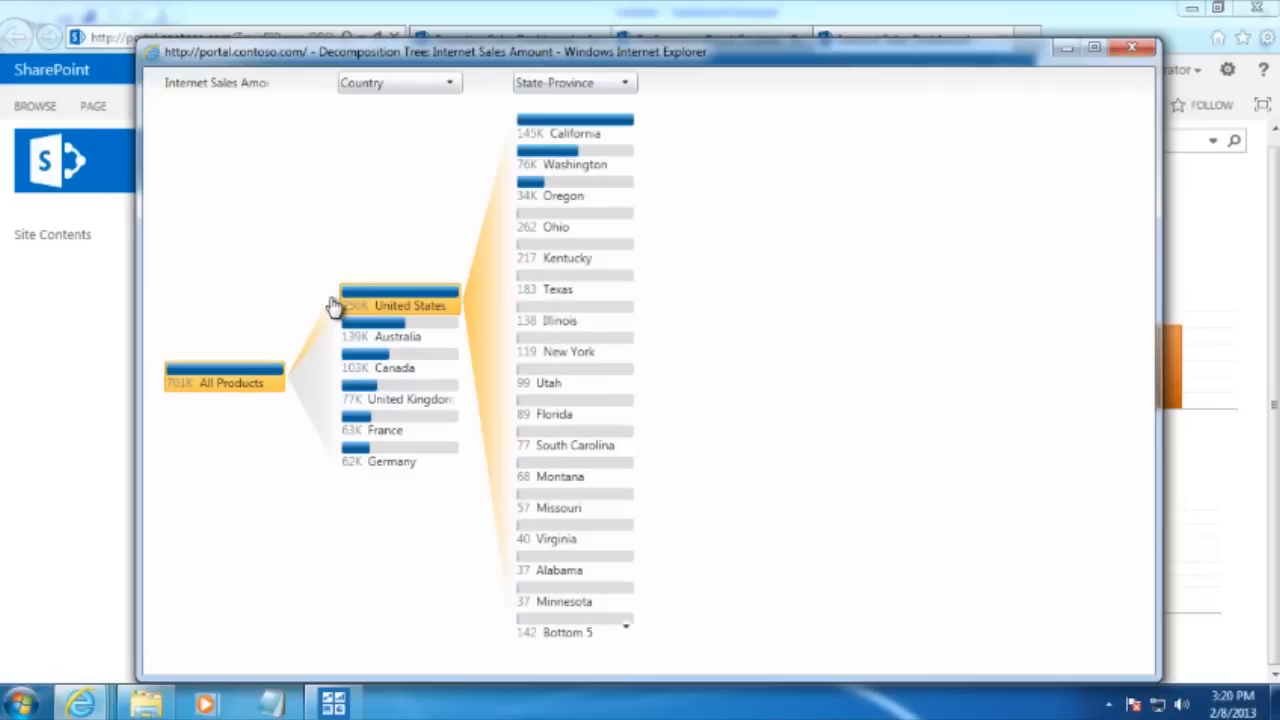
click(507, 197)
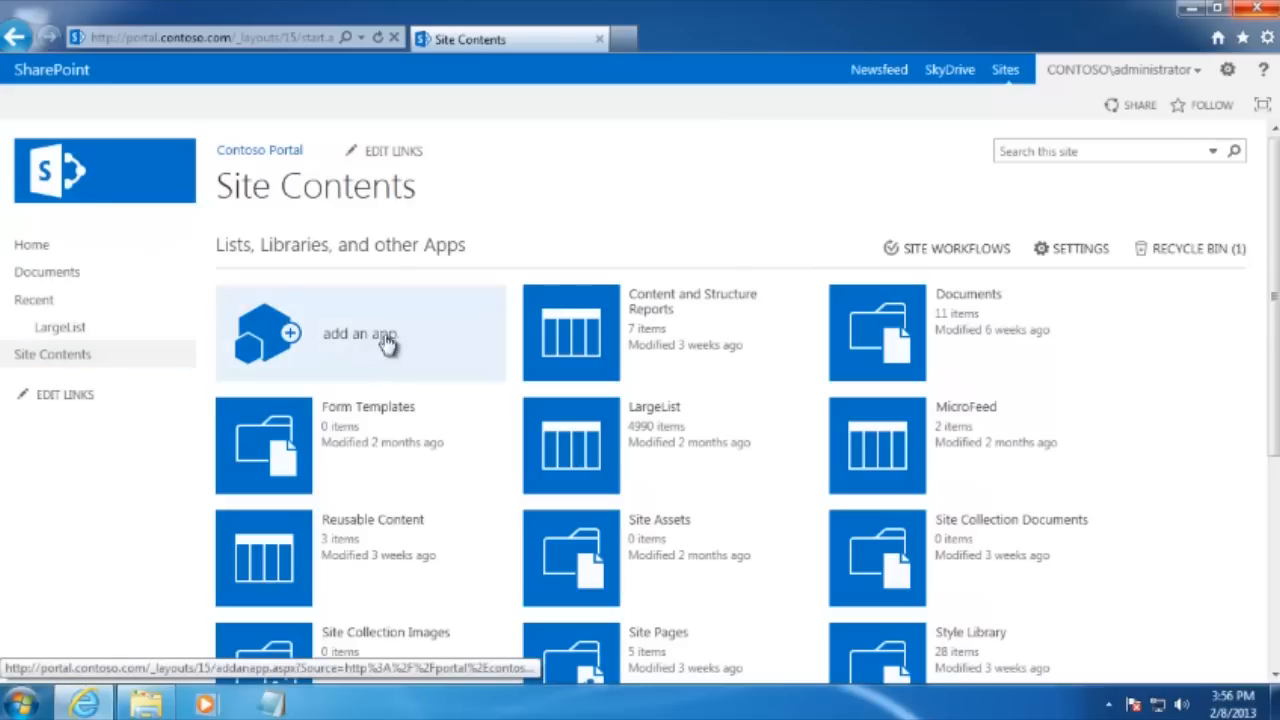
- Start a new subsite of the Contoso Portal with VideoDemo as both its title and URL name
scroll(388, 350, down, 3)
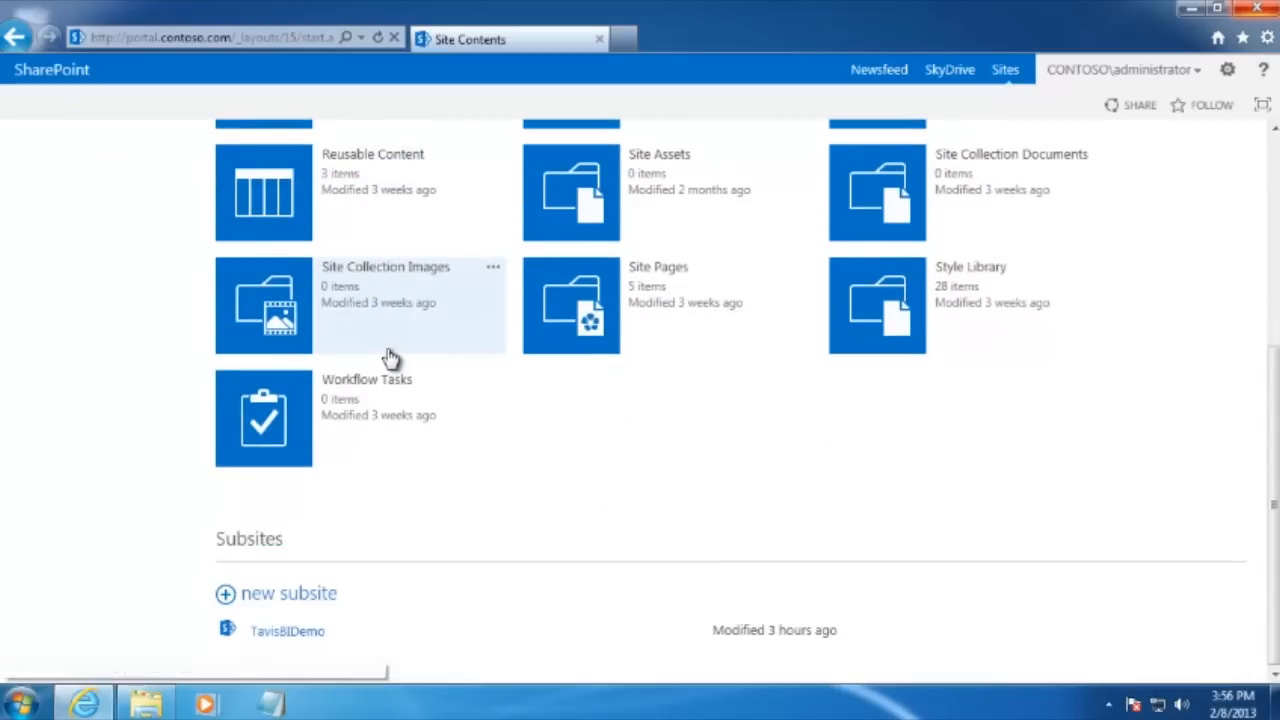
click(294, 596)
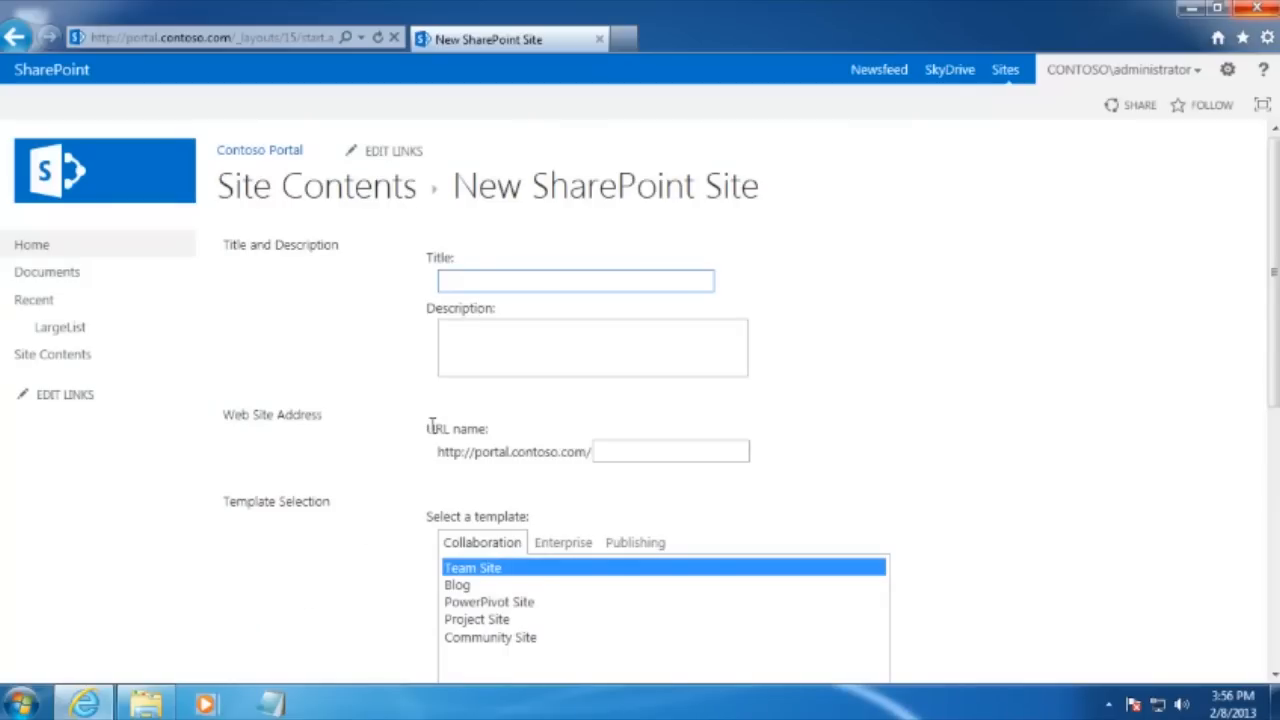
text(VideoDemo)
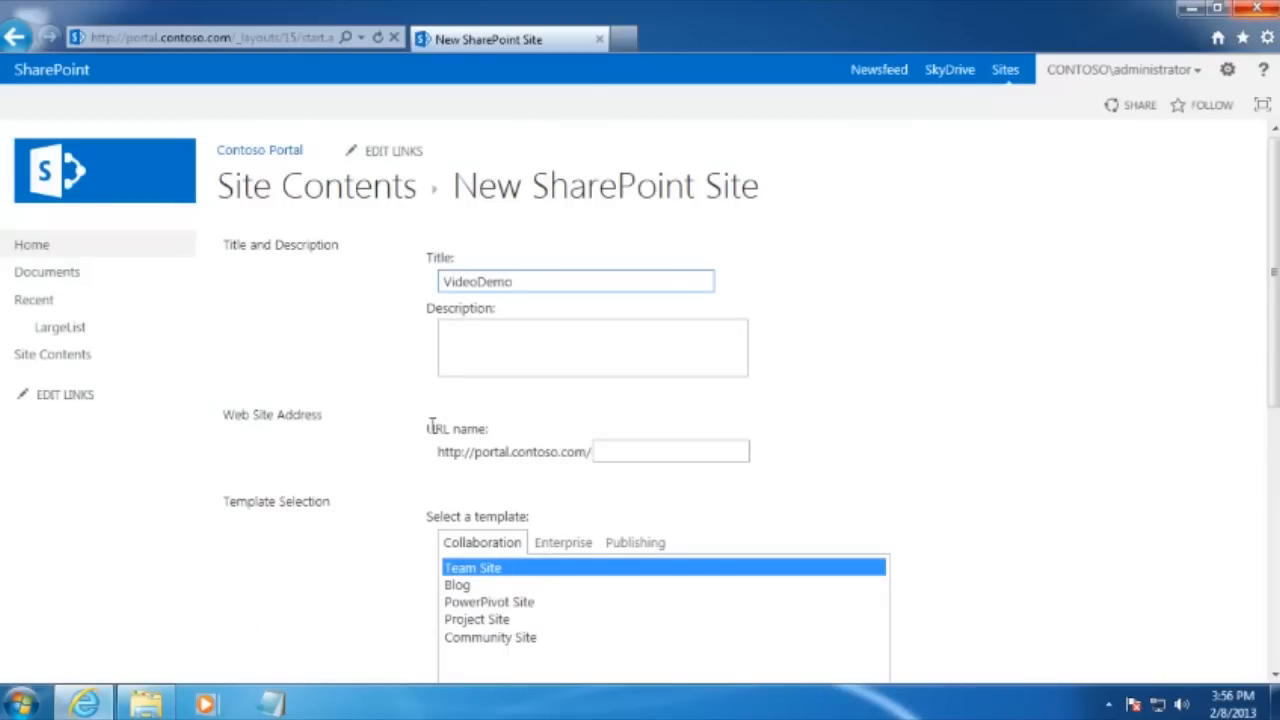
double_click(563, 284)
key(ctrl+c)
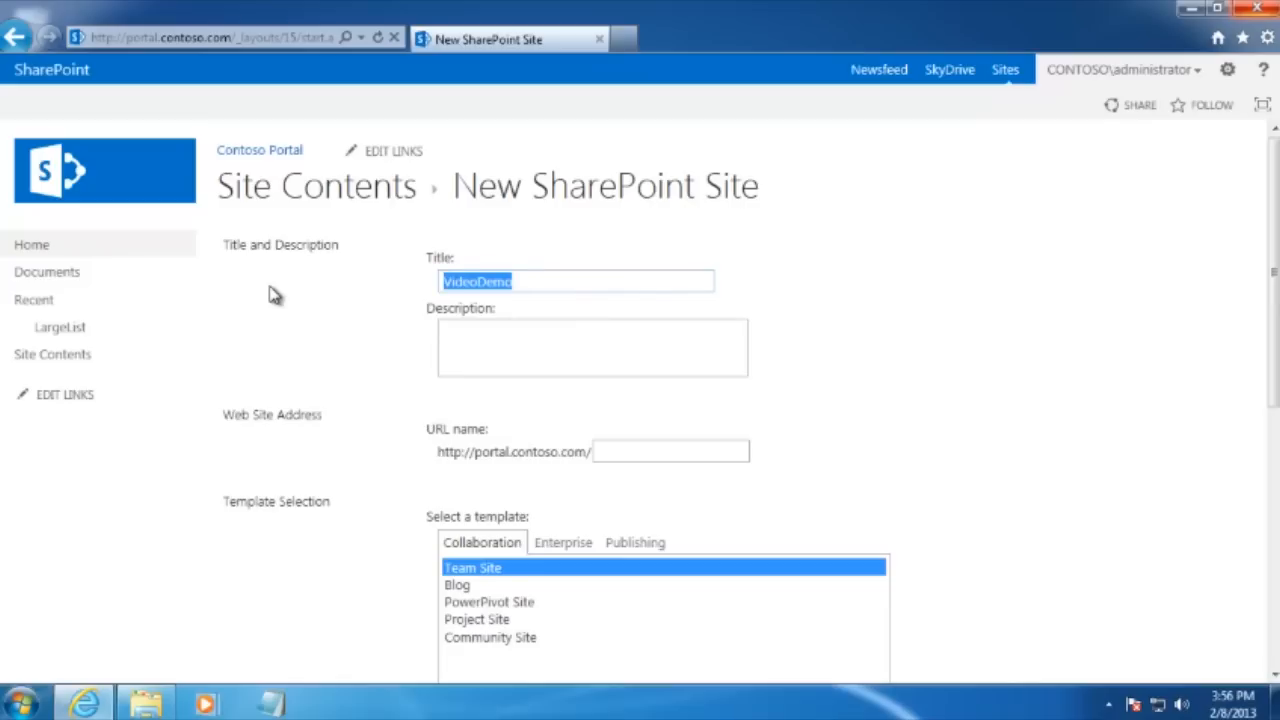
click(631, 451)
key(ctrl+v)
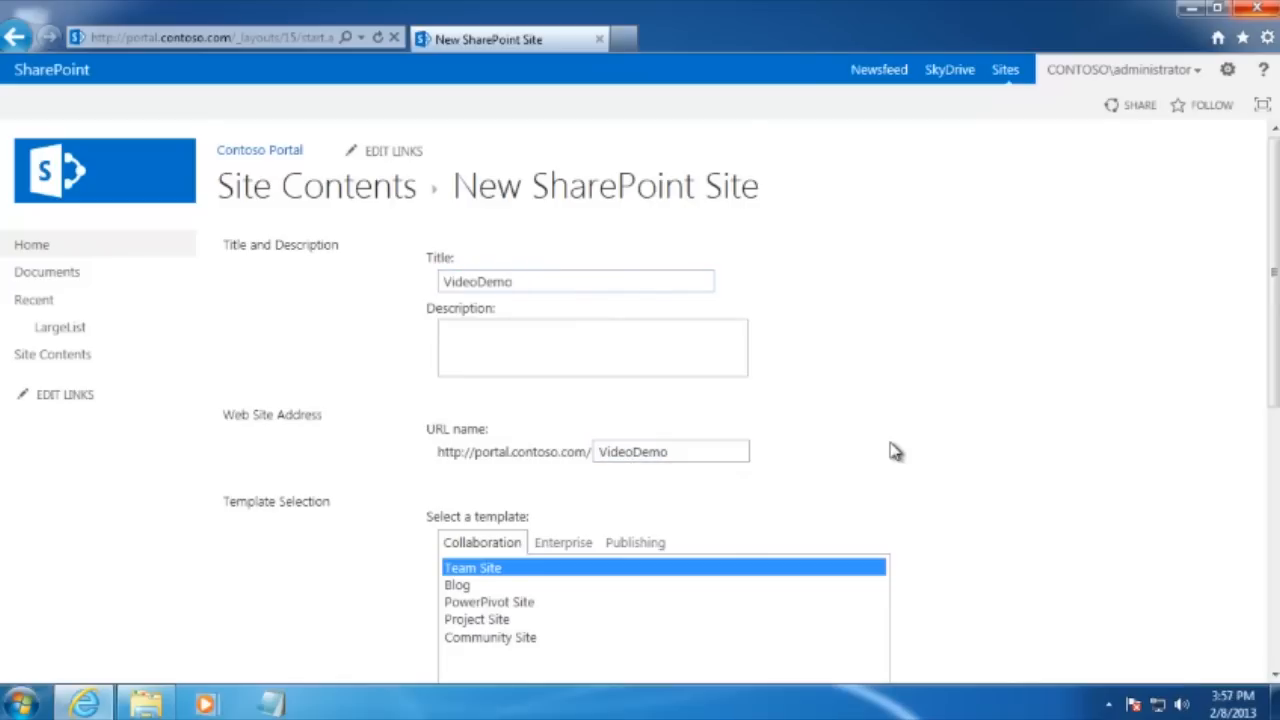
- Choose the Enterprise template Business Intelligence Center for the subsite and create it
click(565, 545)
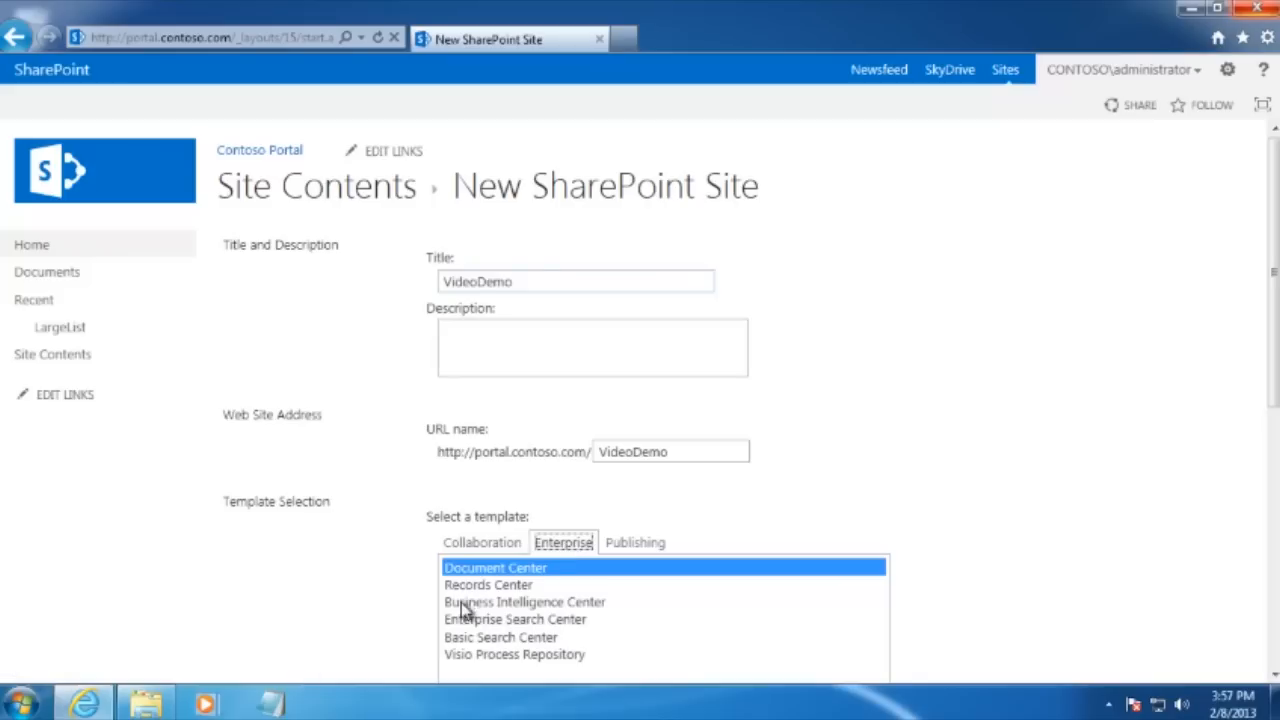
click(513, 605)
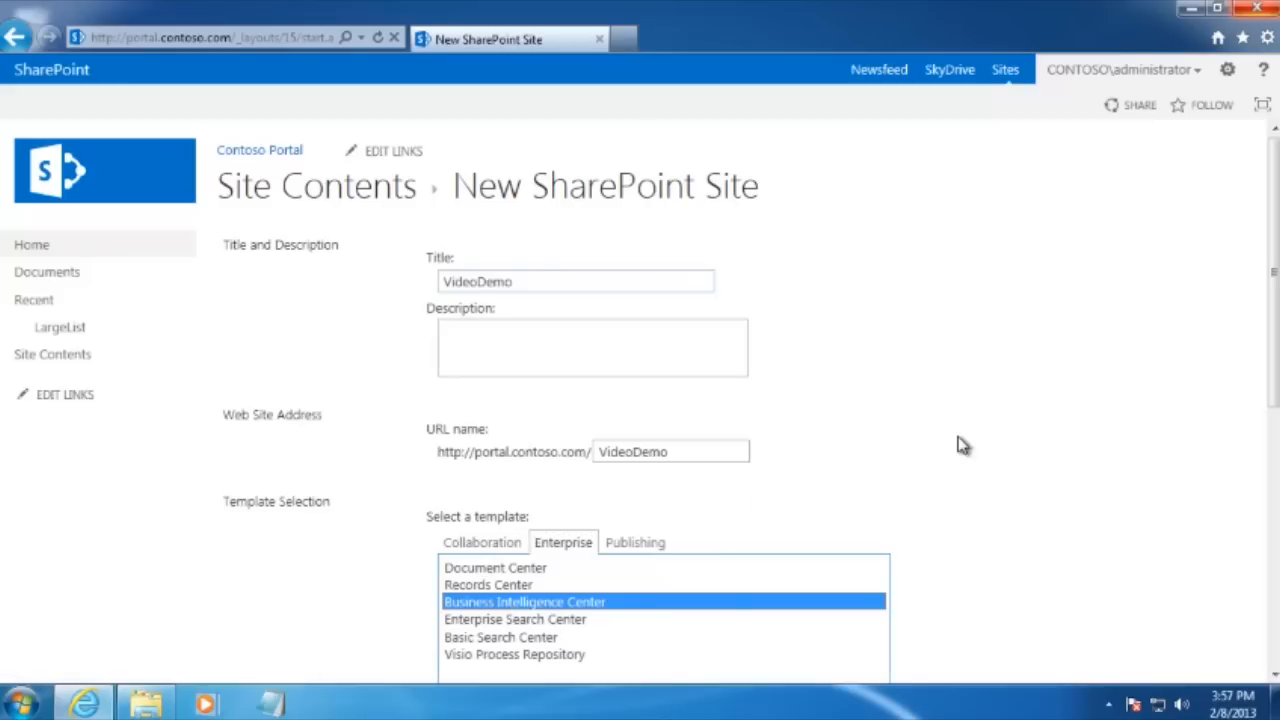
scroll(943, 471, down, 4)
scroll(946, 474, down, 1)
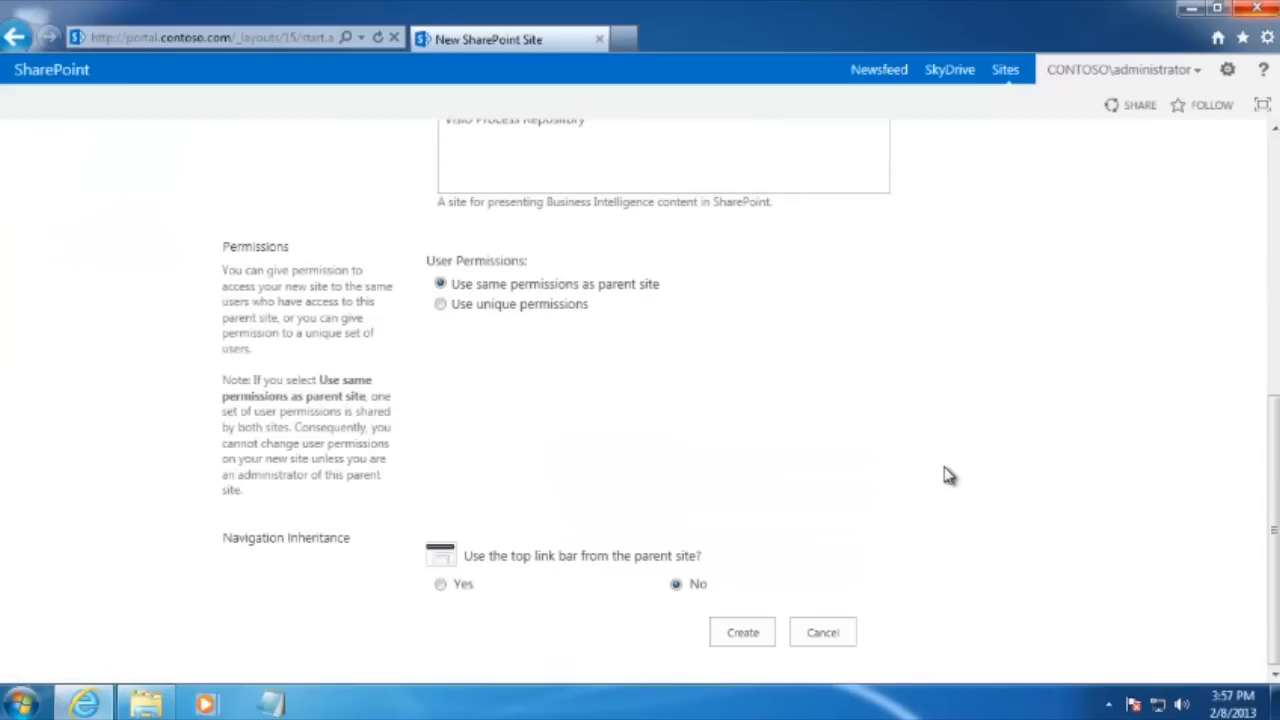
click(745, 633)
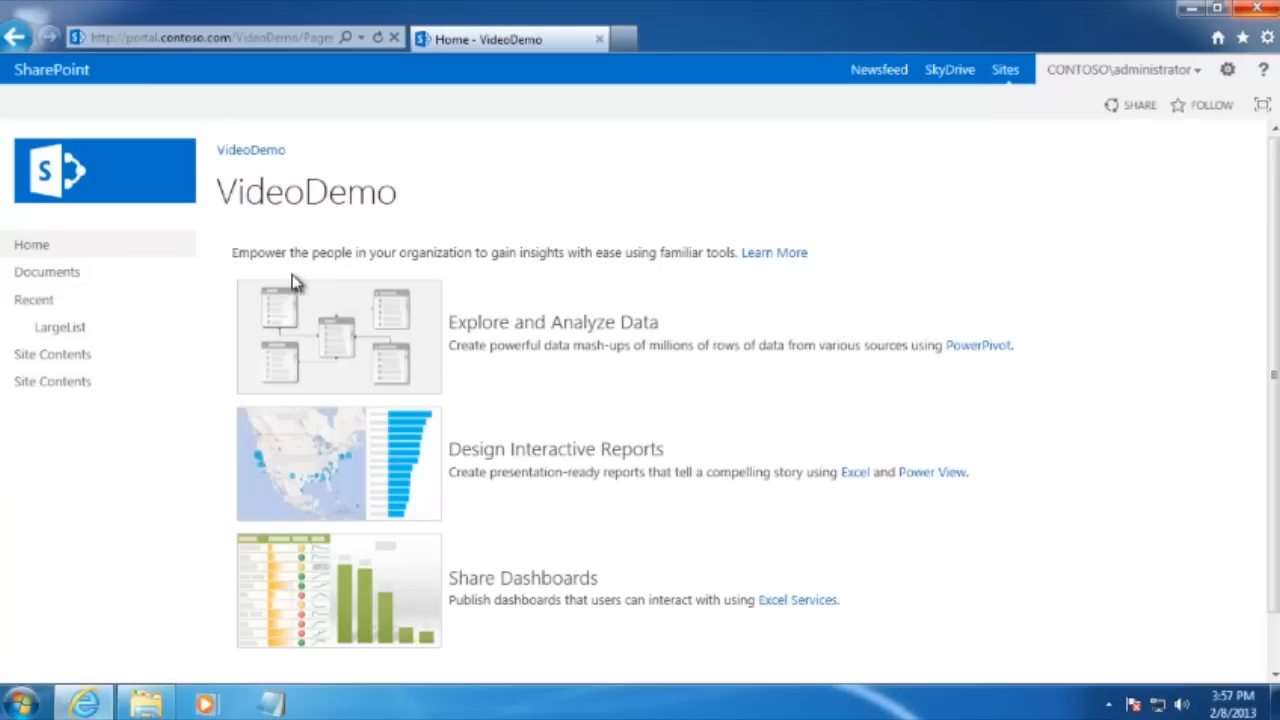
- Open the VideoDemo site's PerformancePoint Content list and add a new item to launch Dashboard Designer
click(70, 384)
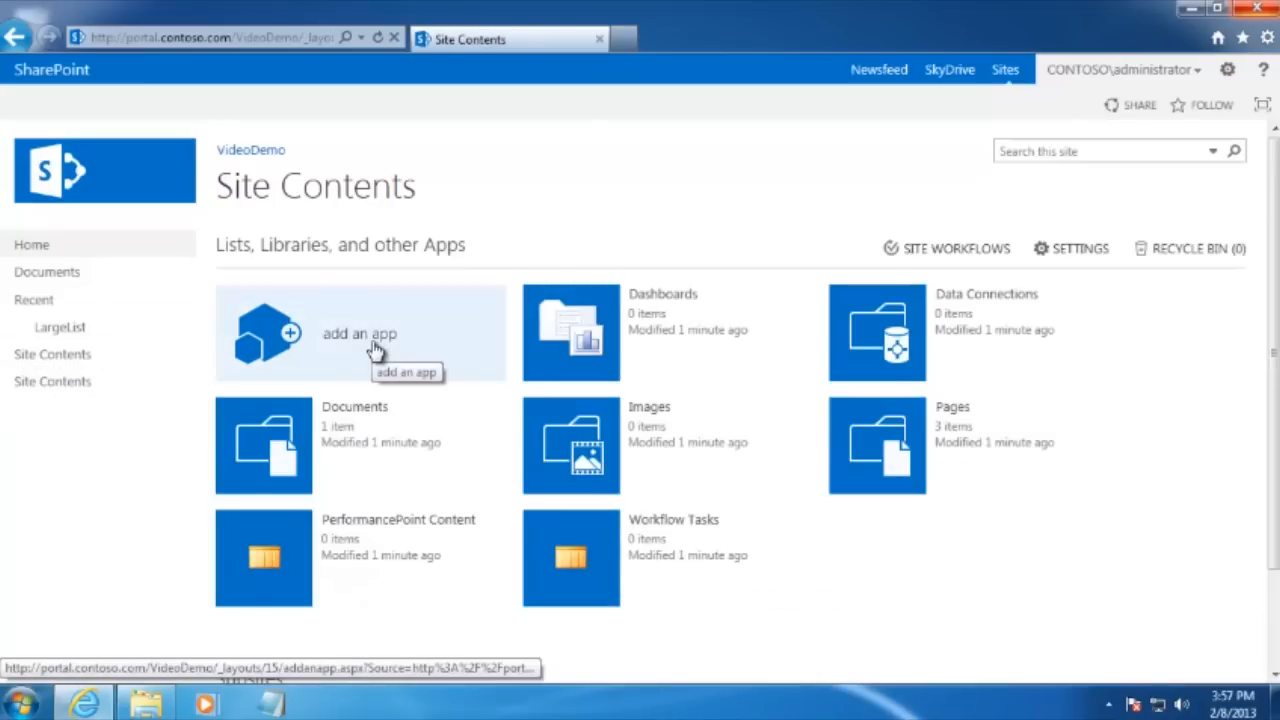
click(370, 528)
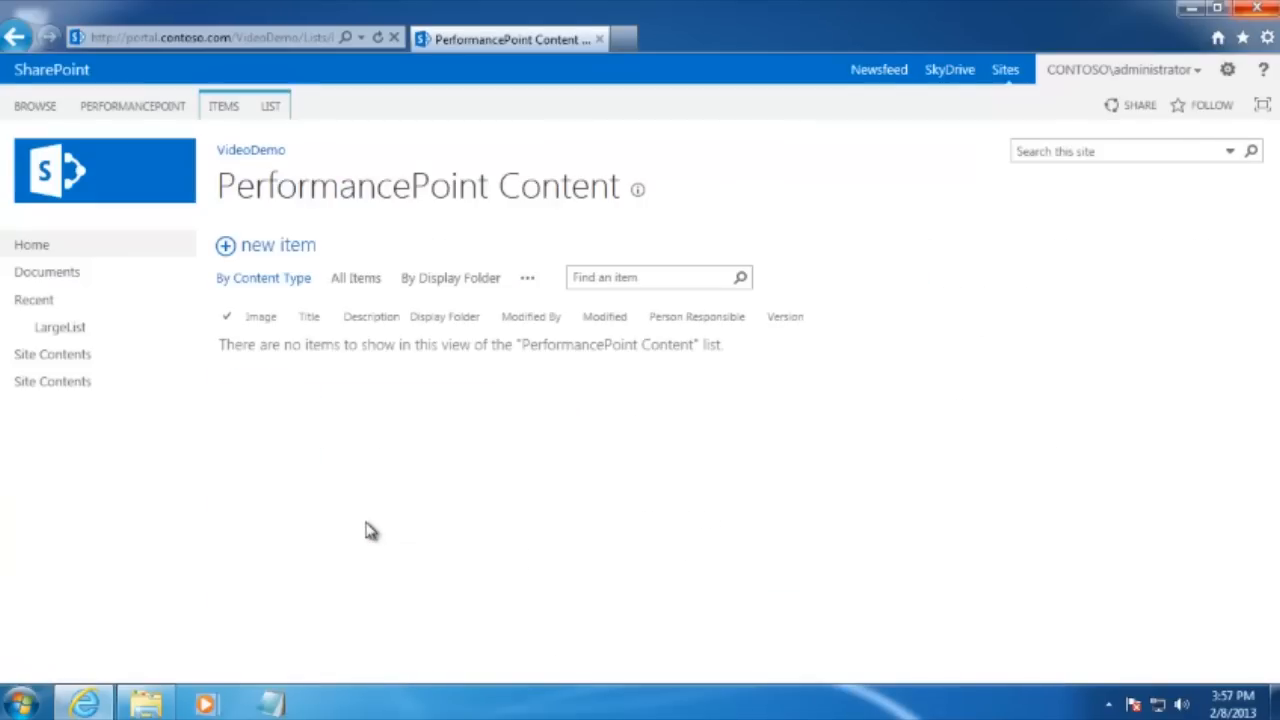
click(226, 250)
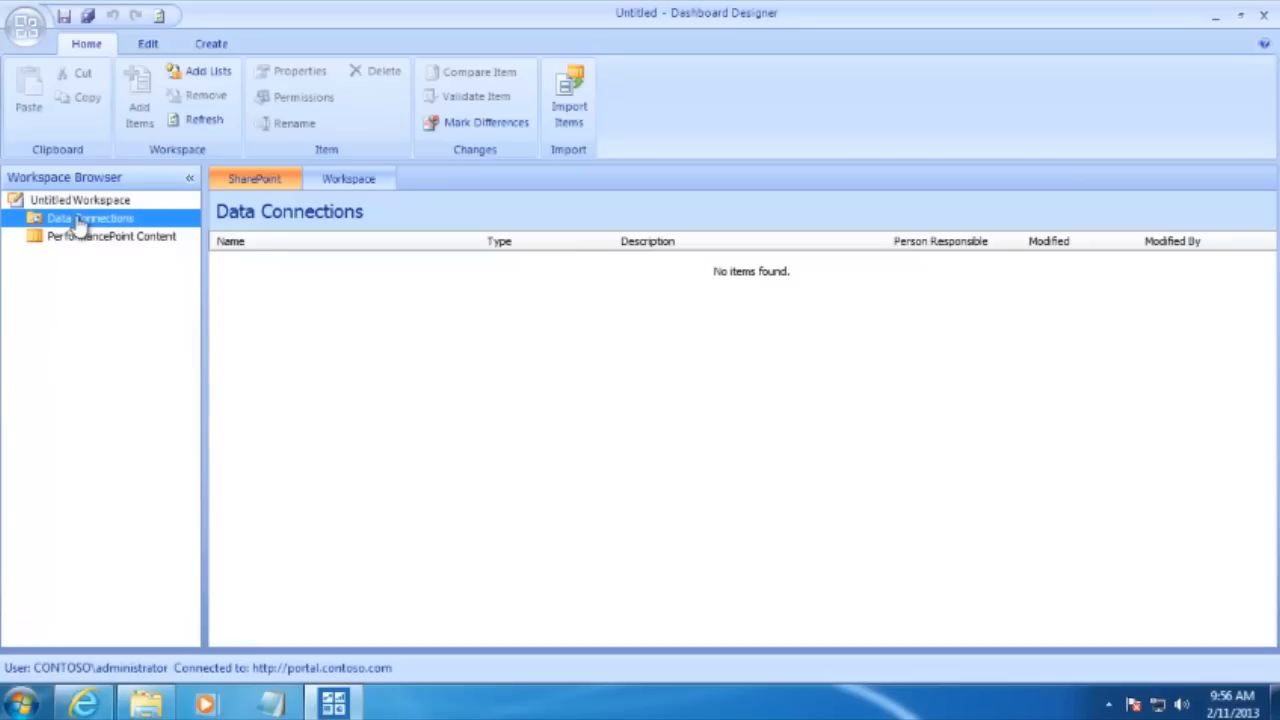
- Create a new data source in Data Connections from the Analysis Services template
click(211, 45)
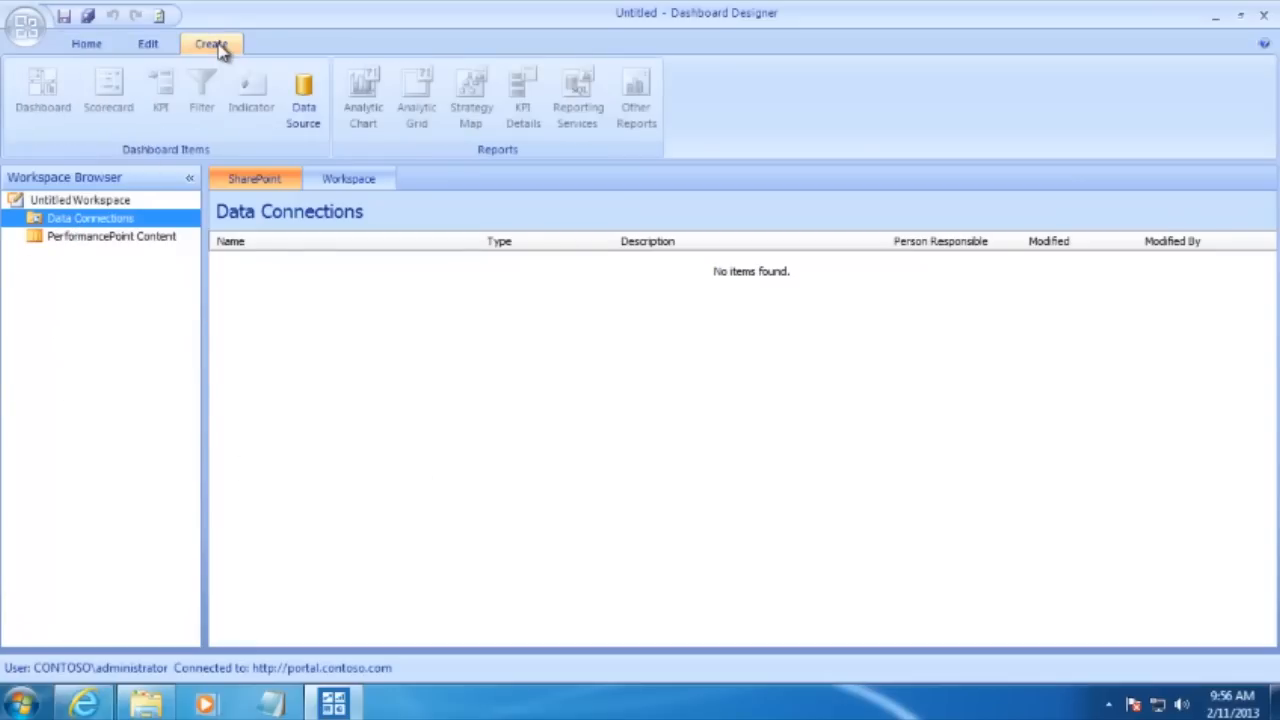
click(310, 93)
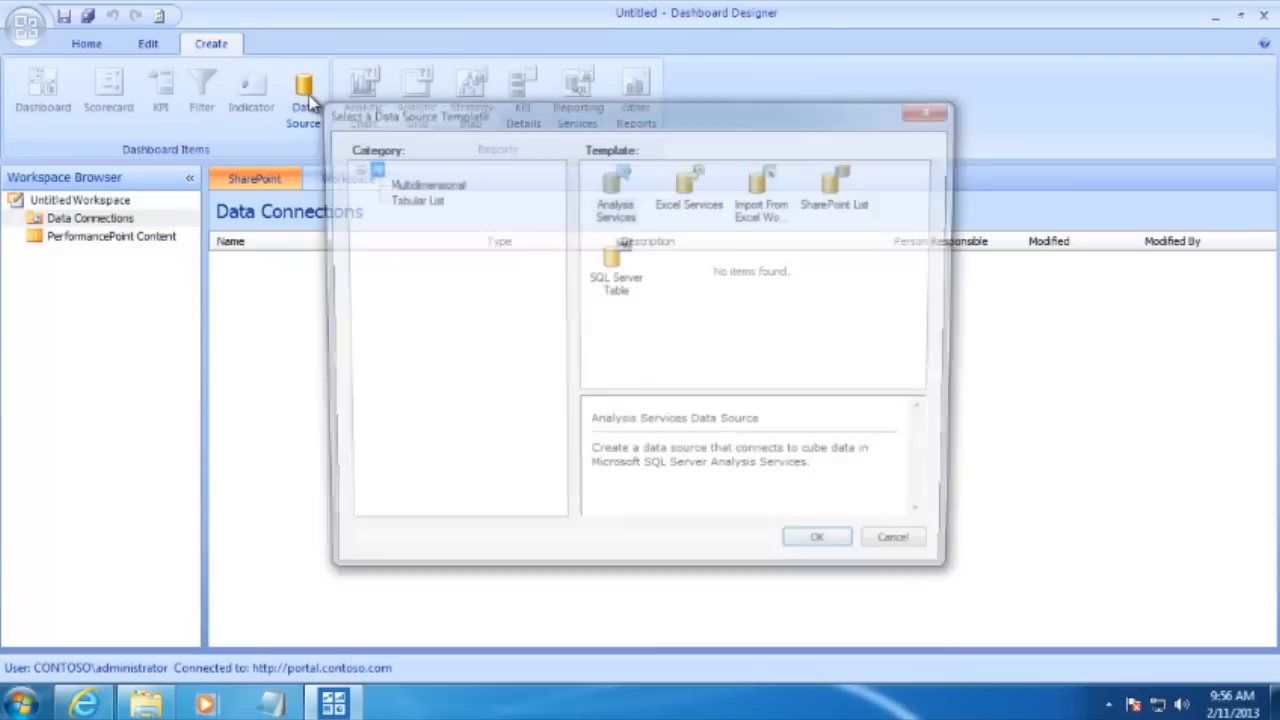
click(616, 189)
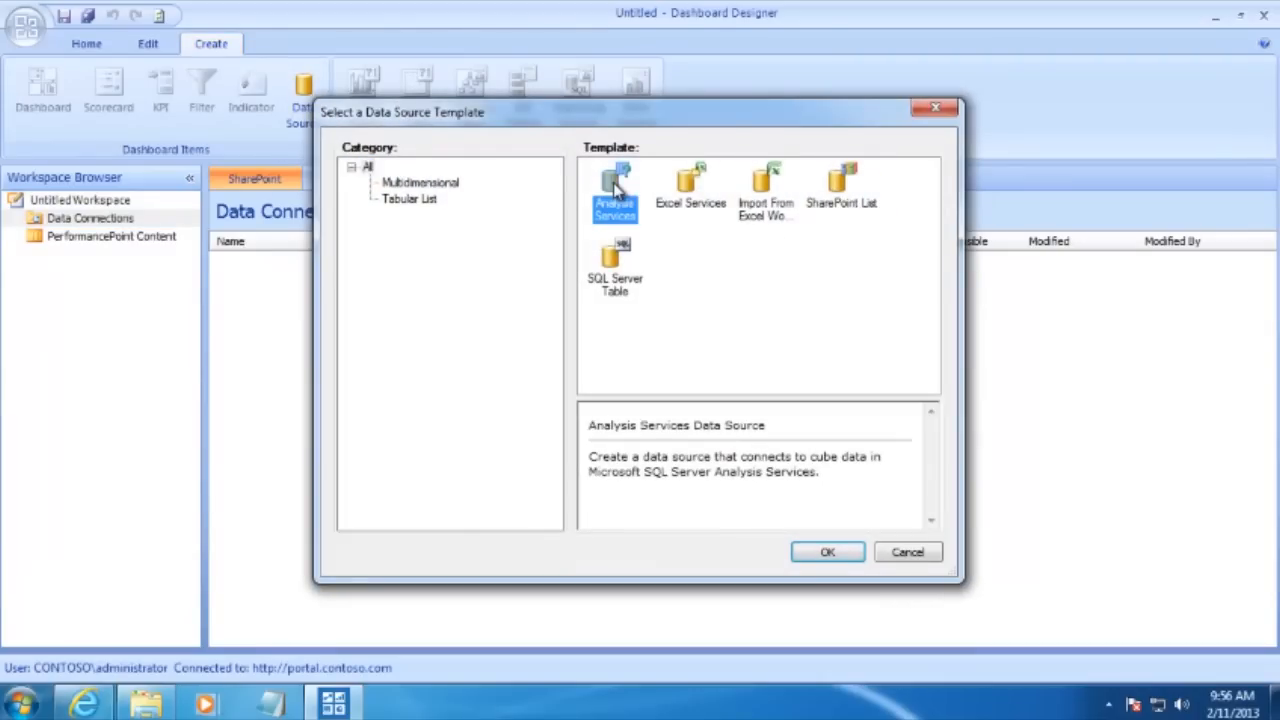
click(826, 554)
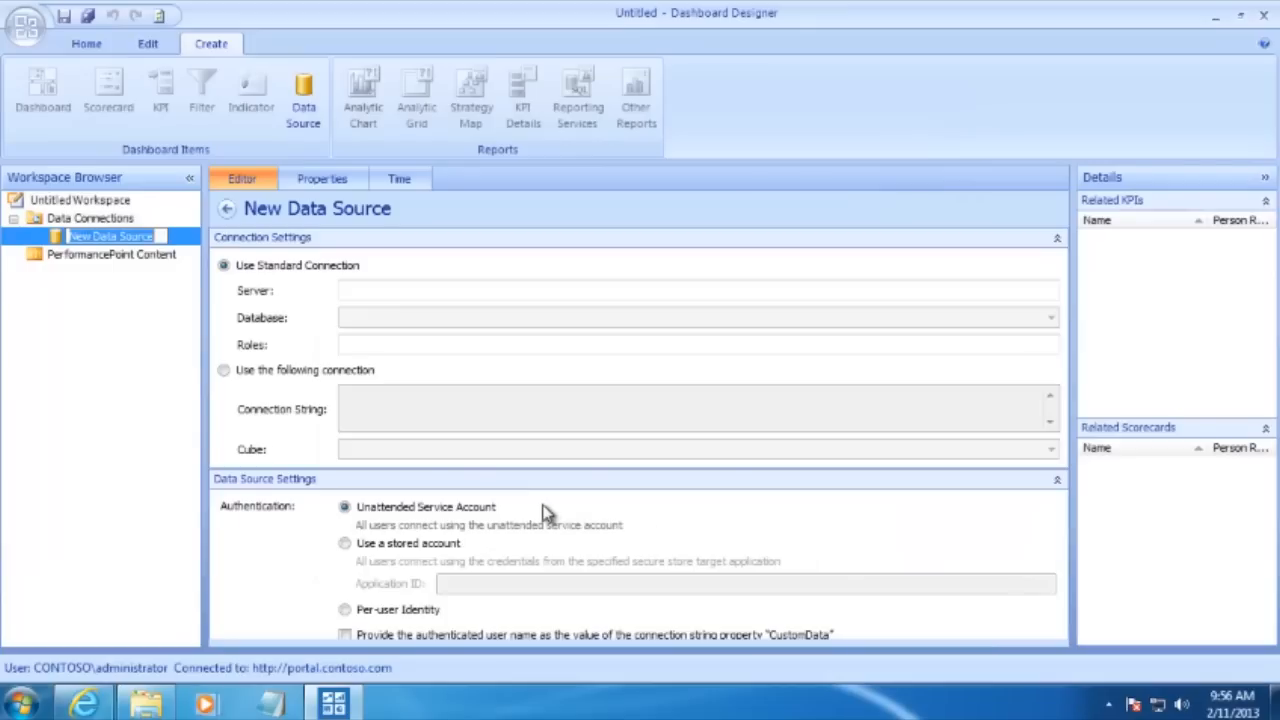
- Connect the data source to server SQL, database AdventureWorksDW2012Multidimensional-SE and cube Adventure Works Modified
click(403, 289)
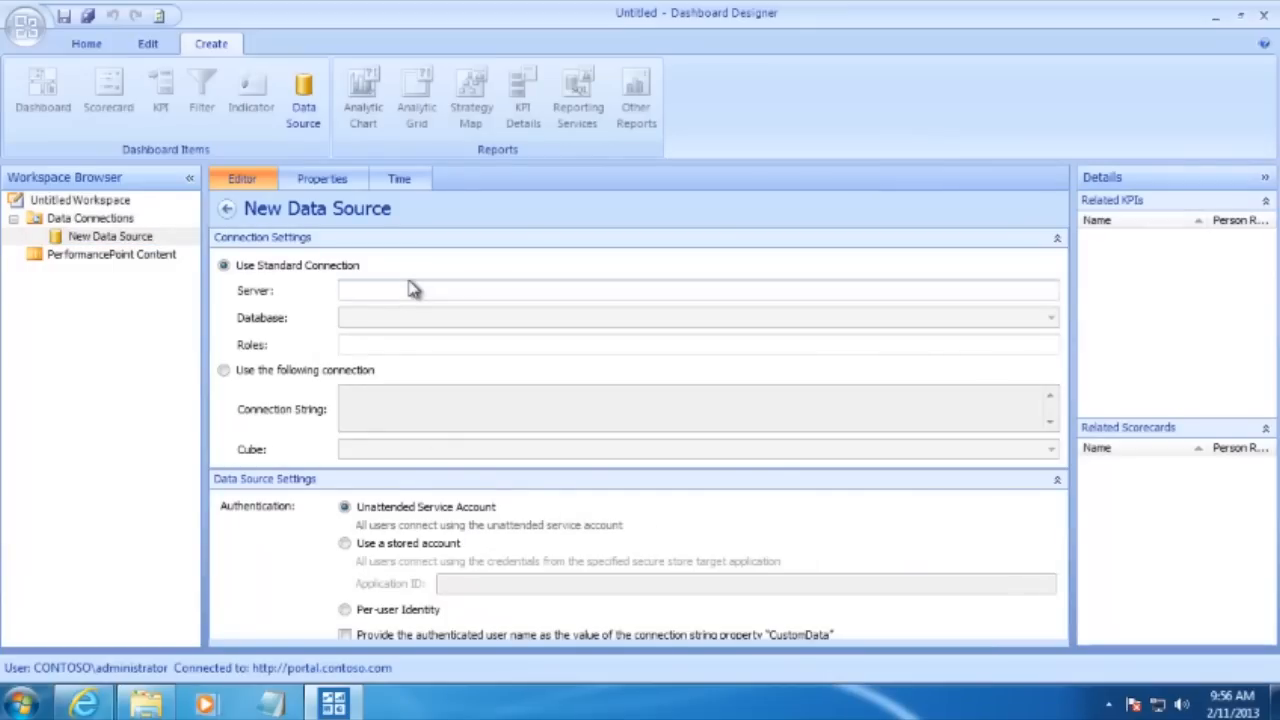
text(SQL)
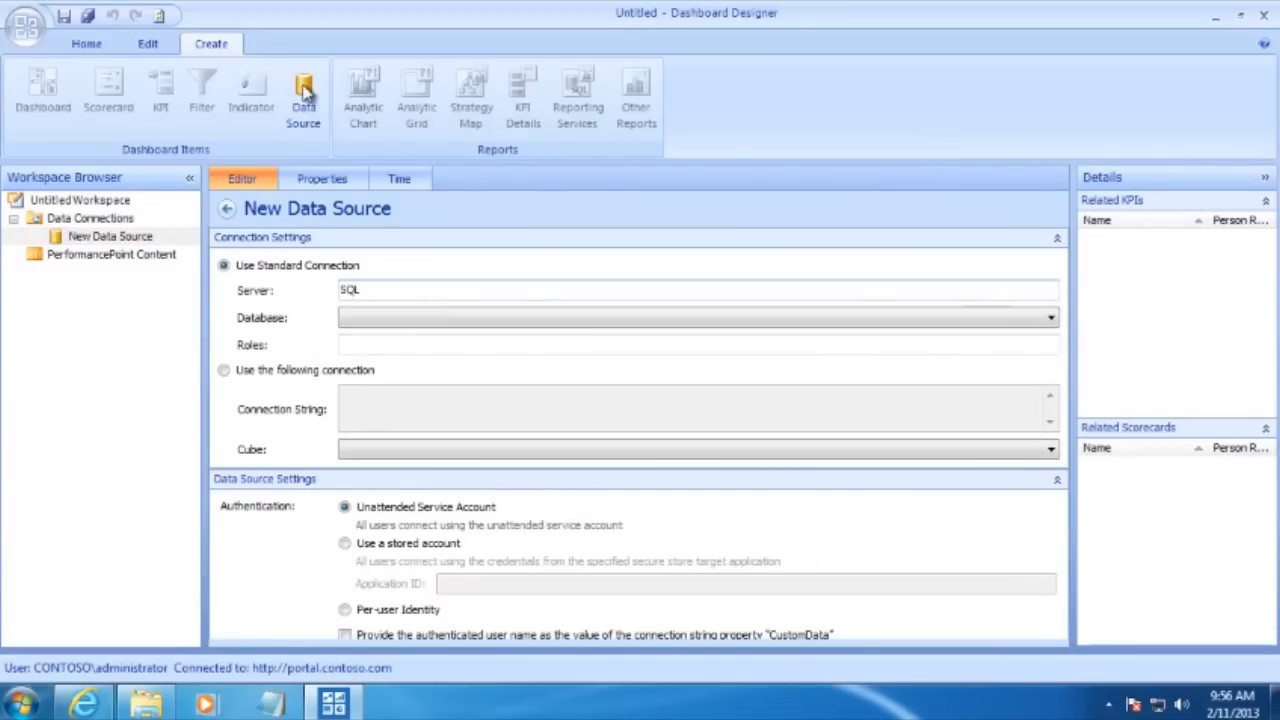
click(684, 318)
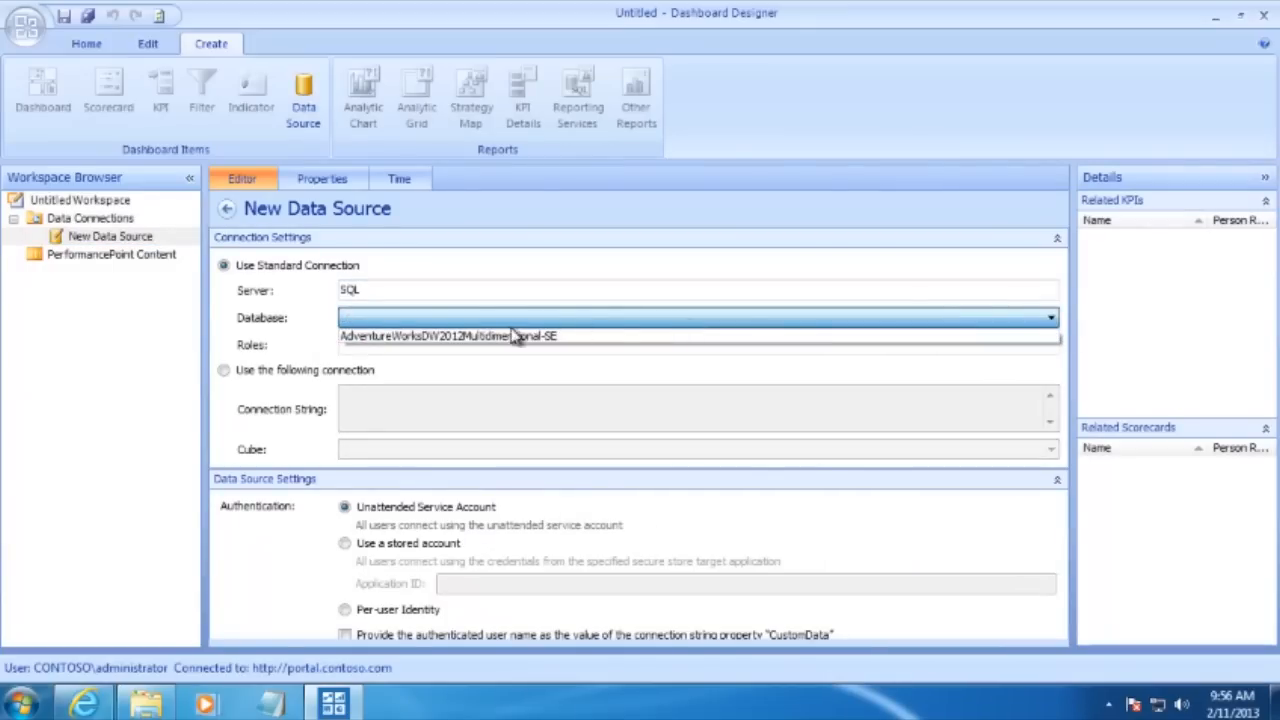
click(484, 336)
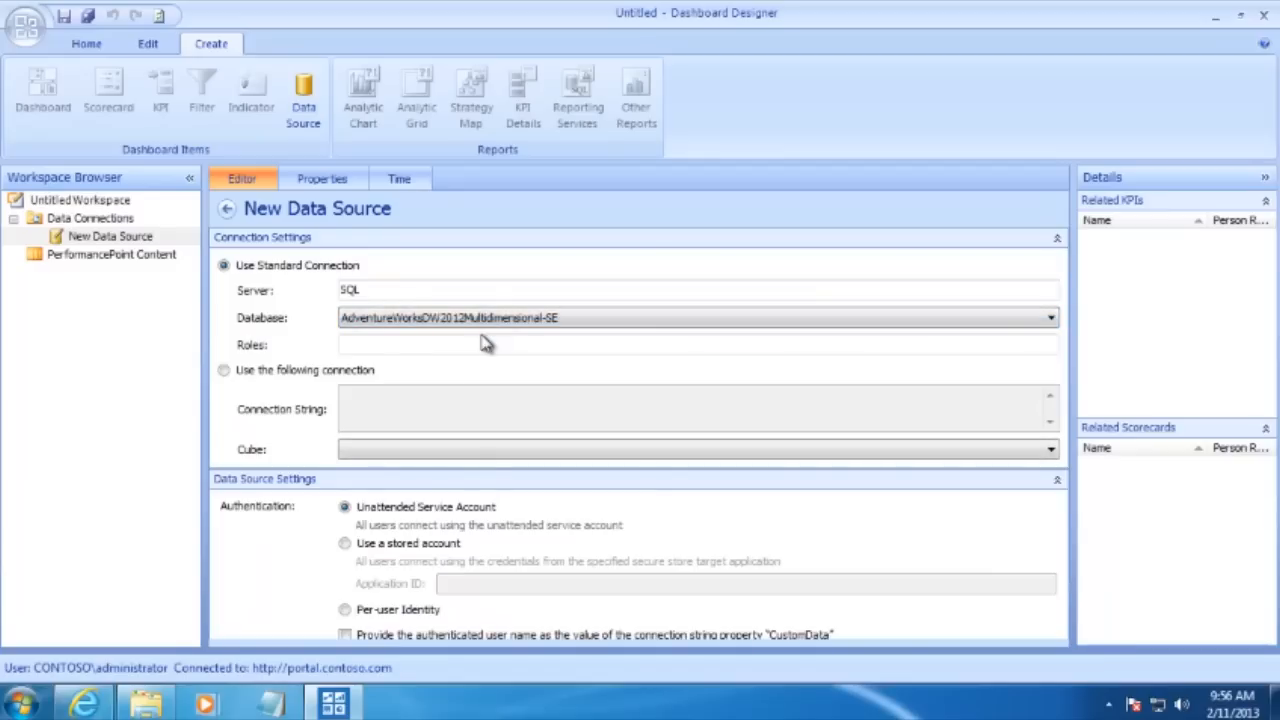
click(726, 452)
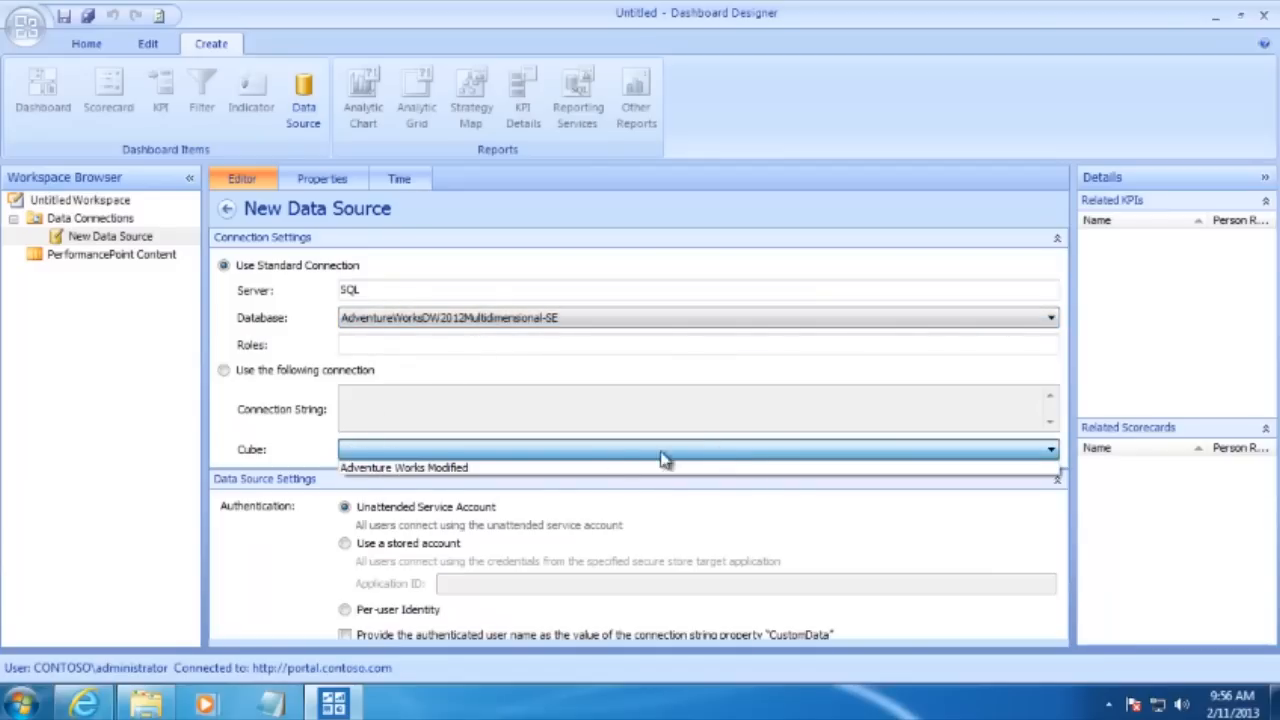
click(397, 468)
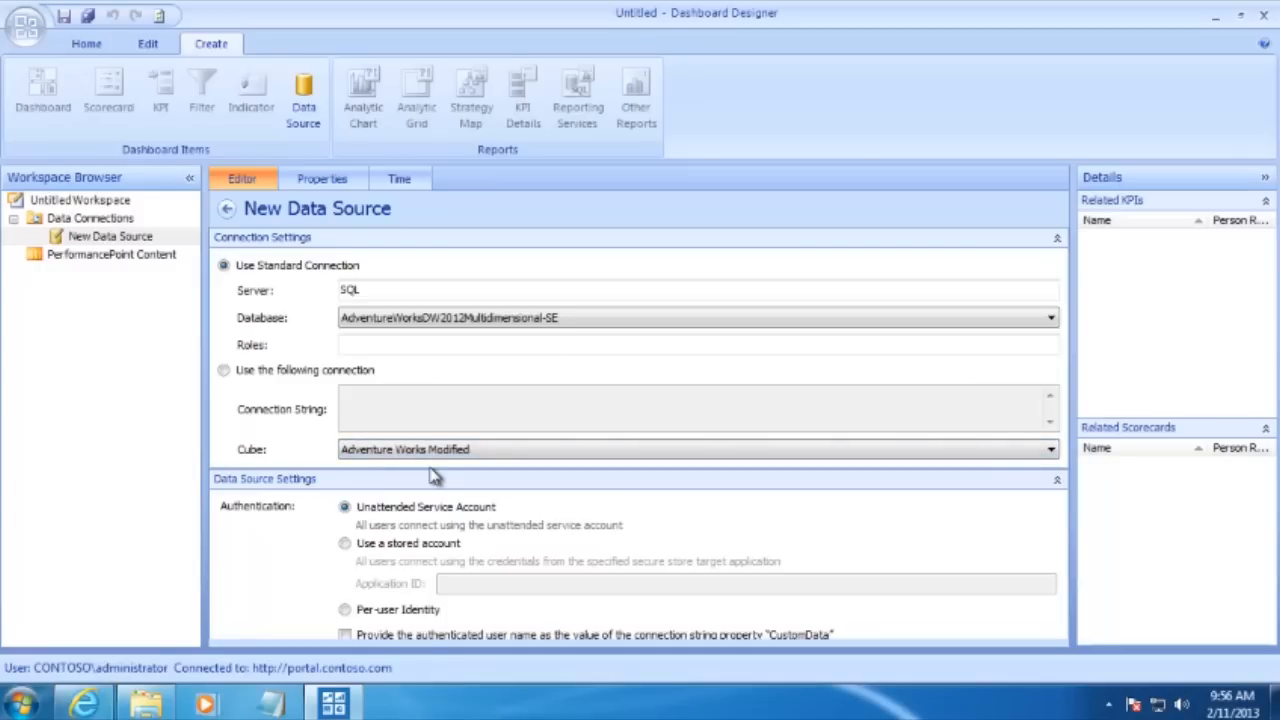
- Collapse the connection settings and test the new data source's connection
click(1058, 243)
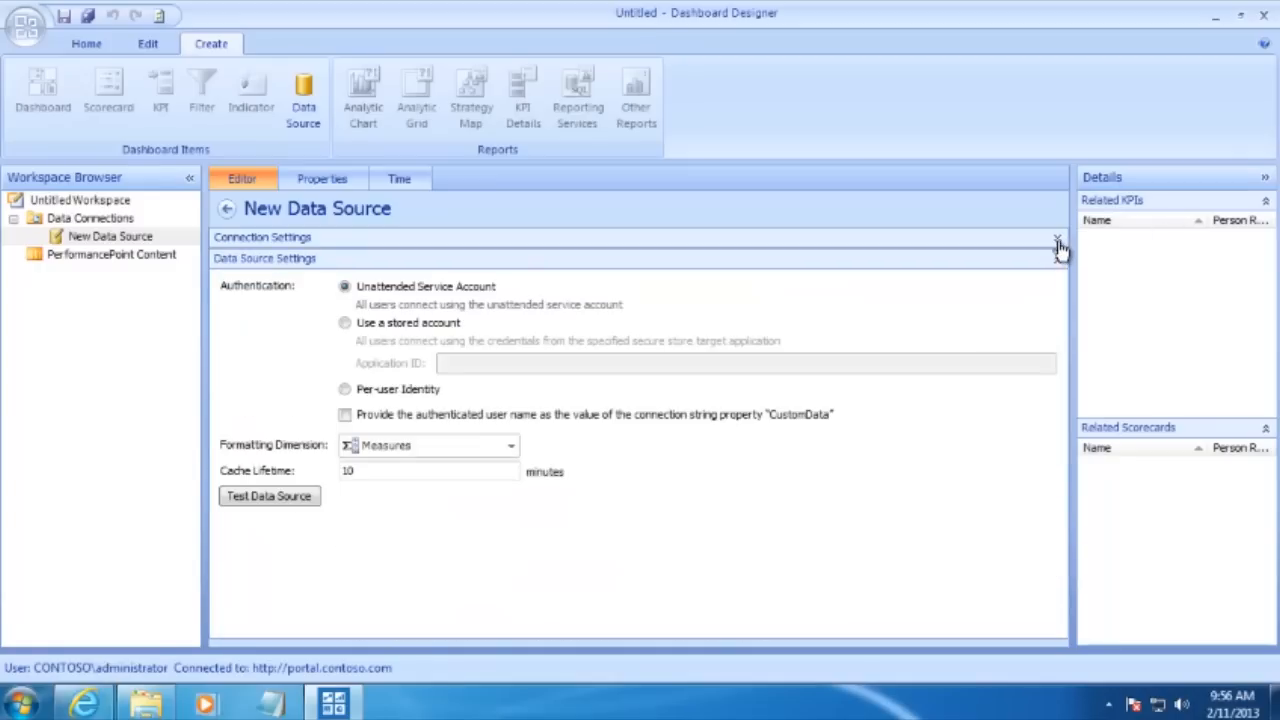
click(273, 503)
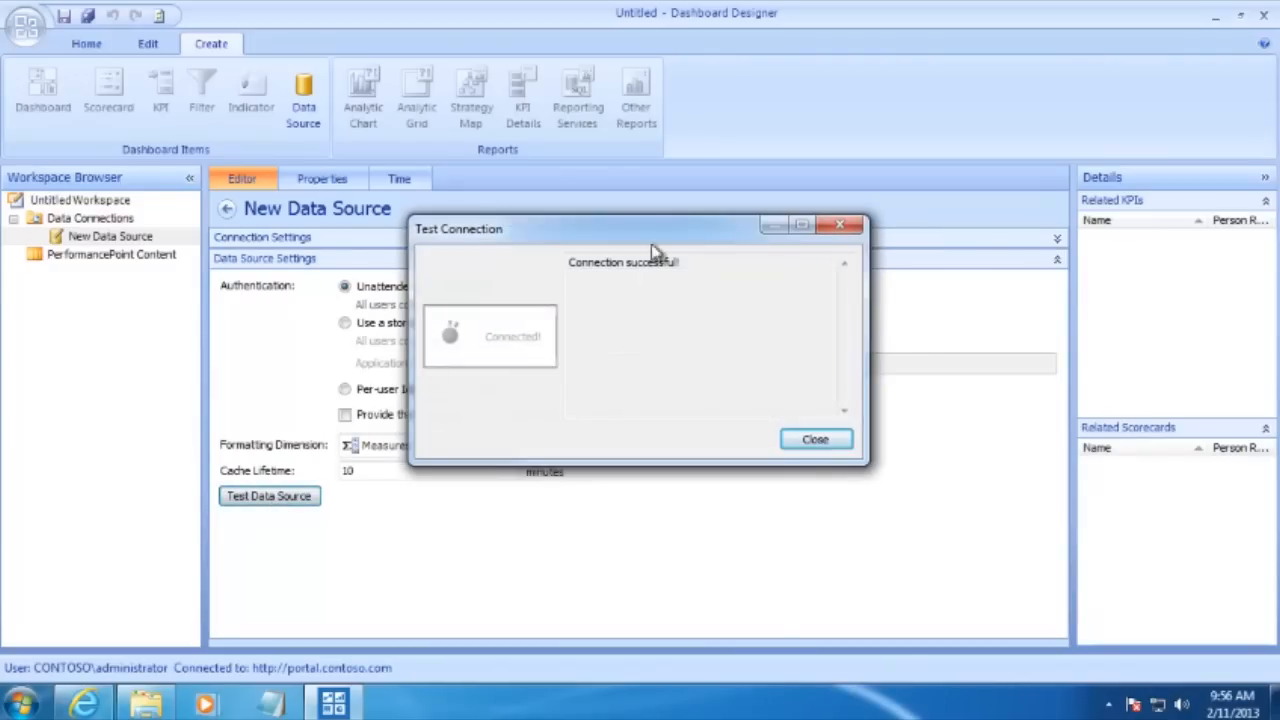
click(810, 443)
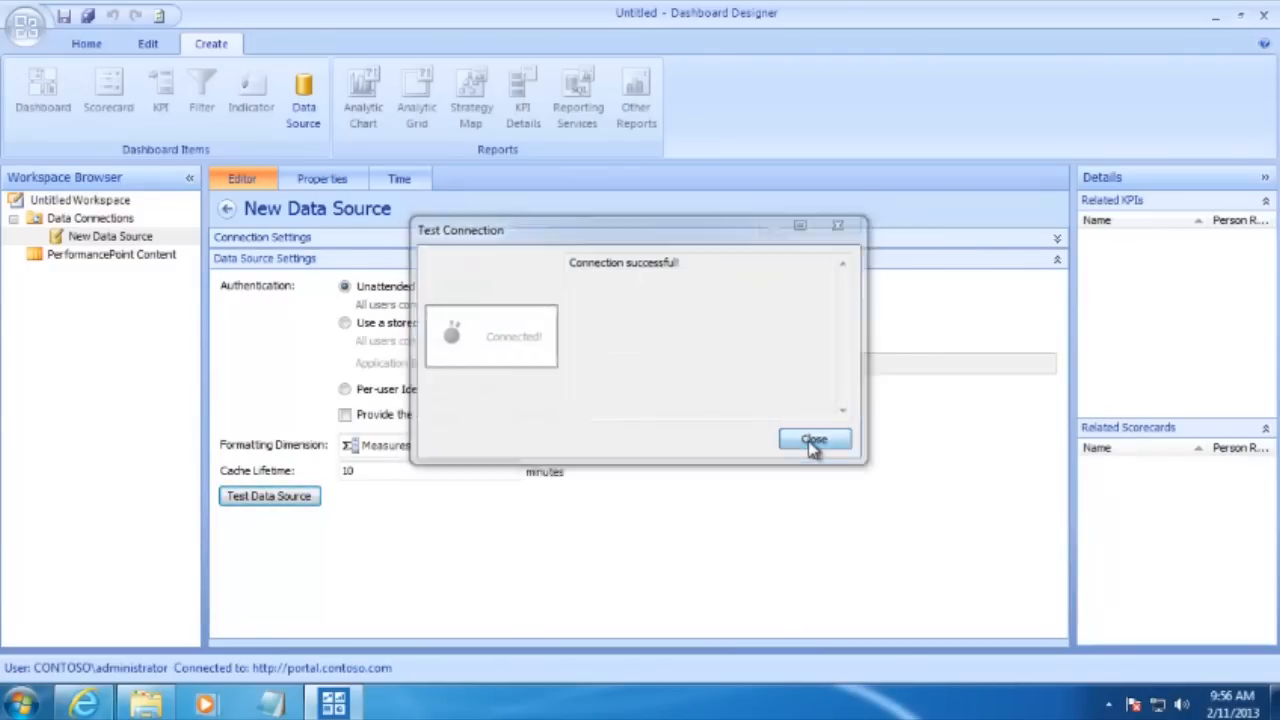
- Name the new data source AdventureWorks and save it
click(319, 178)
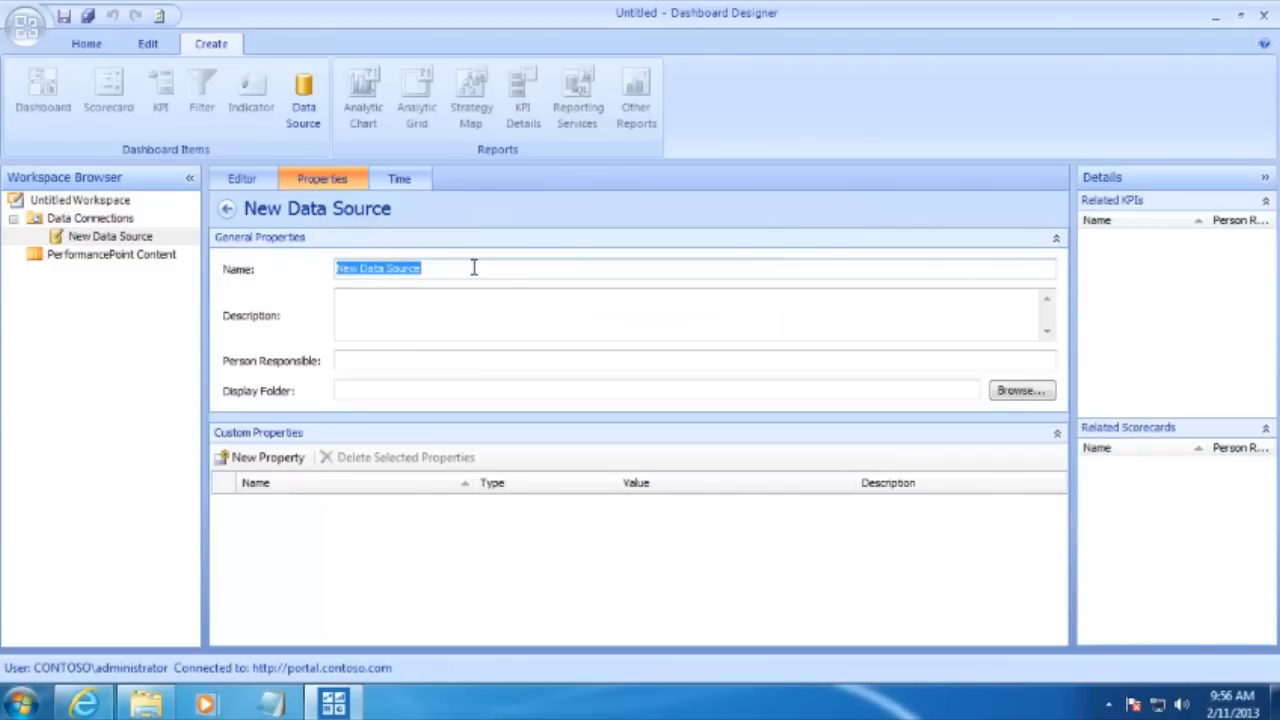
text(Ad)
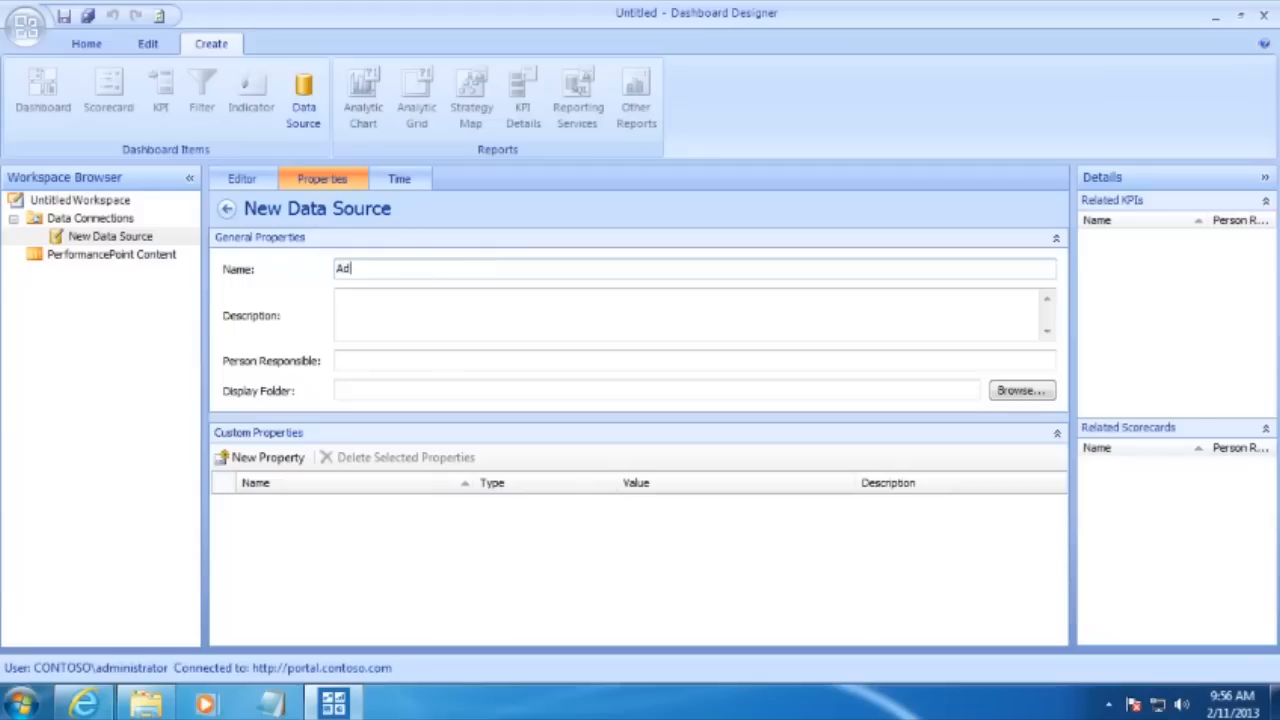
text(ventureWorks)
click(63, 18)
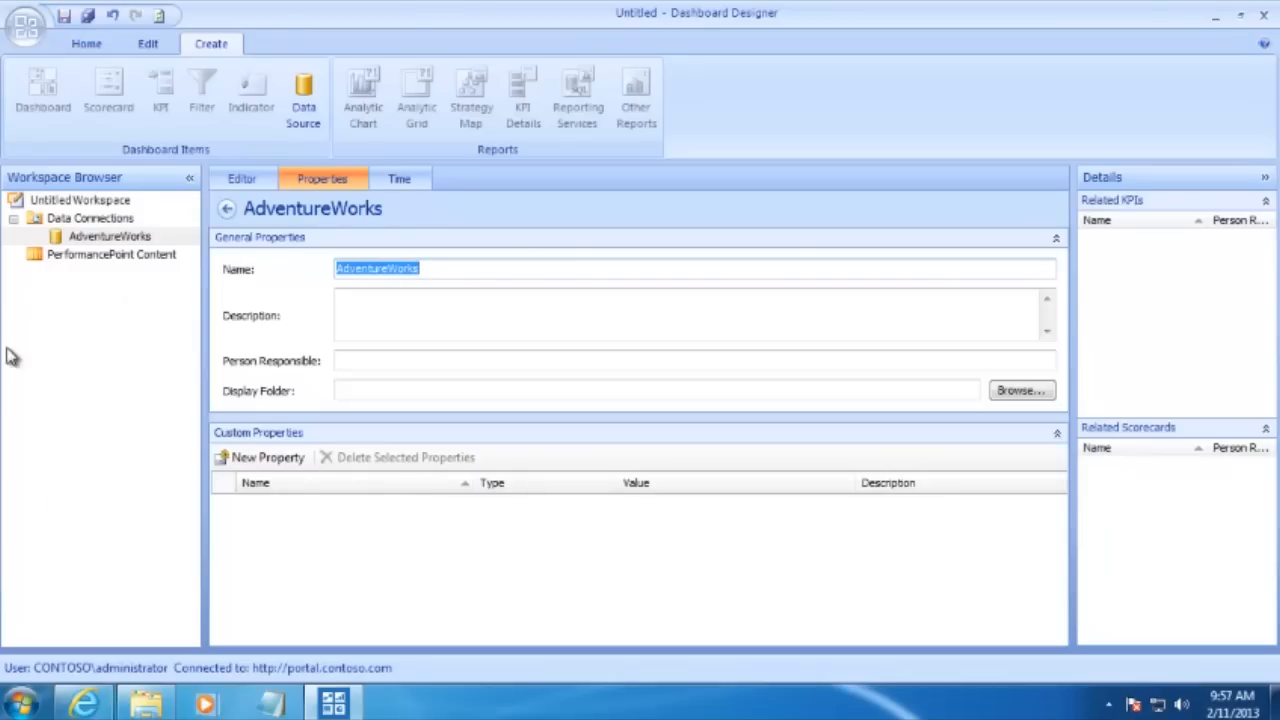
- Start a Member Selection filter in PerformancePoint Content that uses the AdventureWorks data source
click(96, 258)
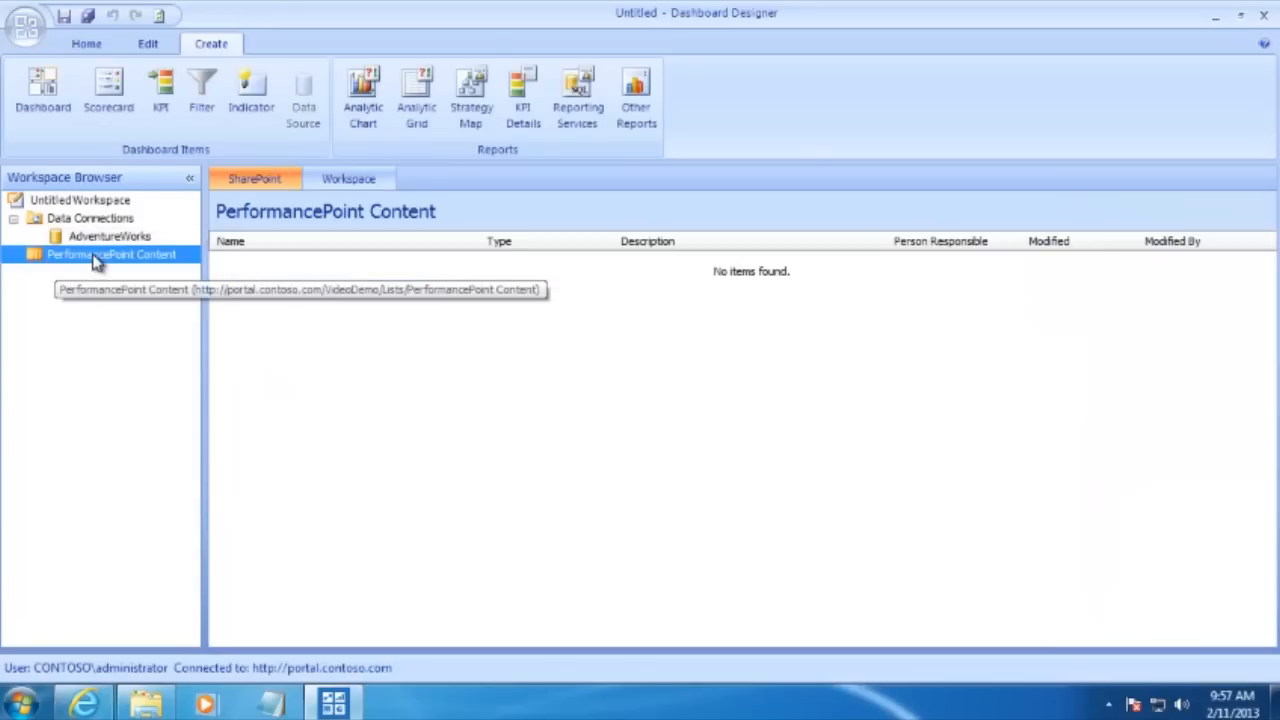
click(203, 92)
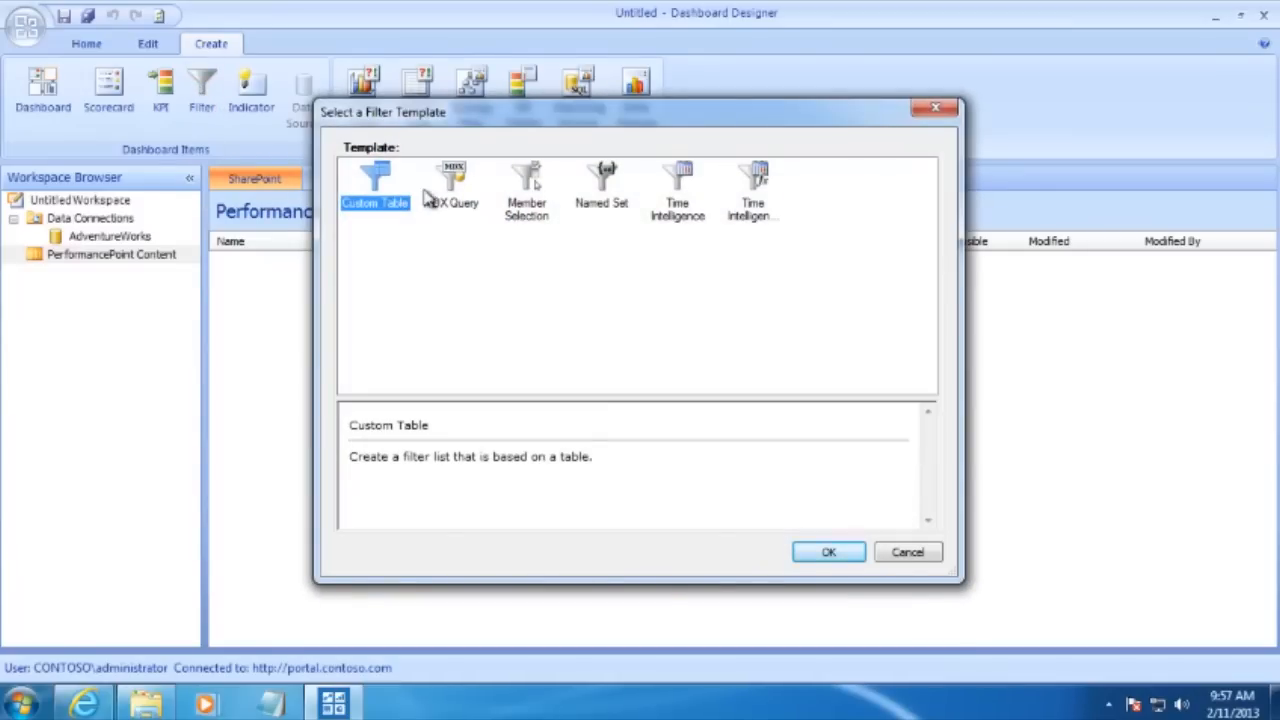
click(538, 190)
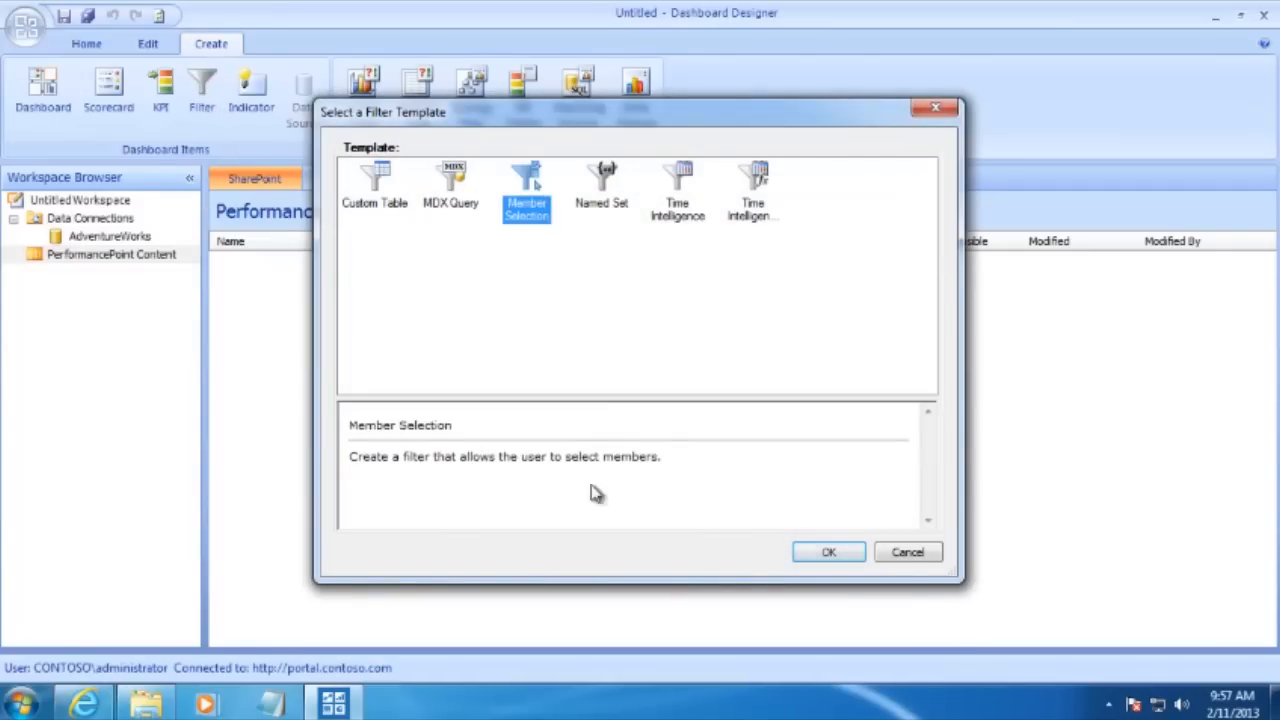
click(830, 553)
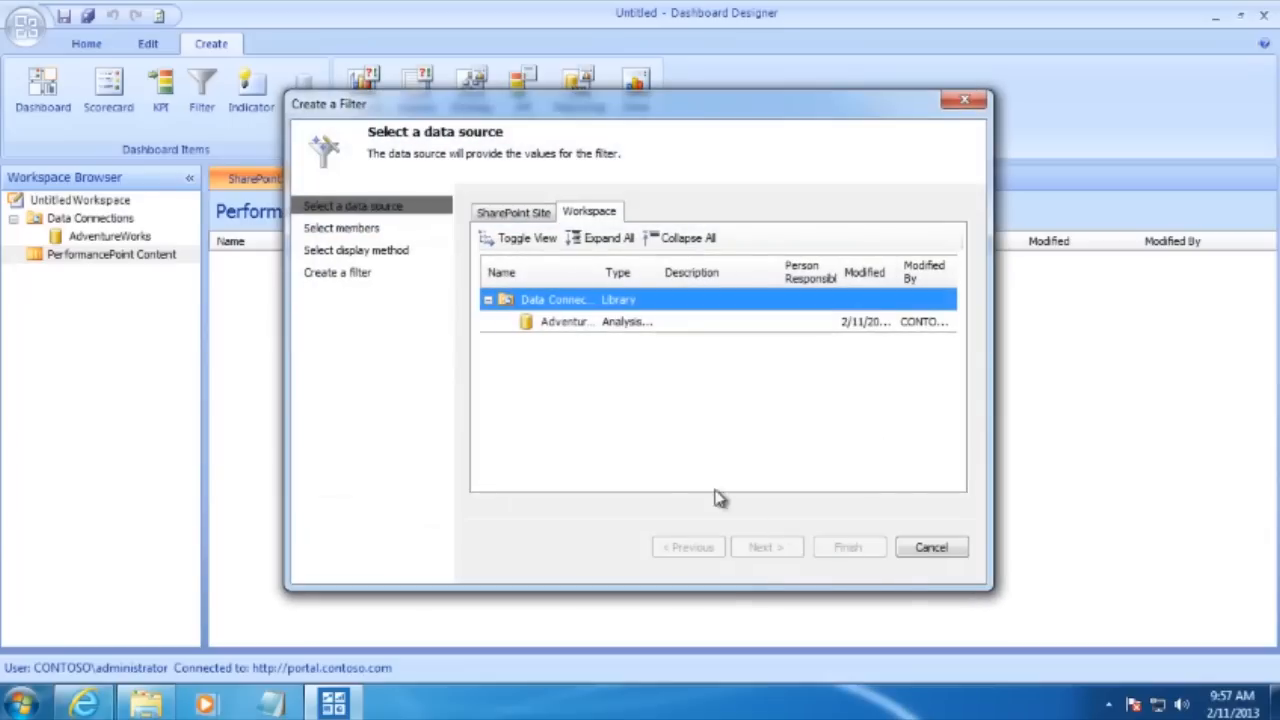
click(583, 328)
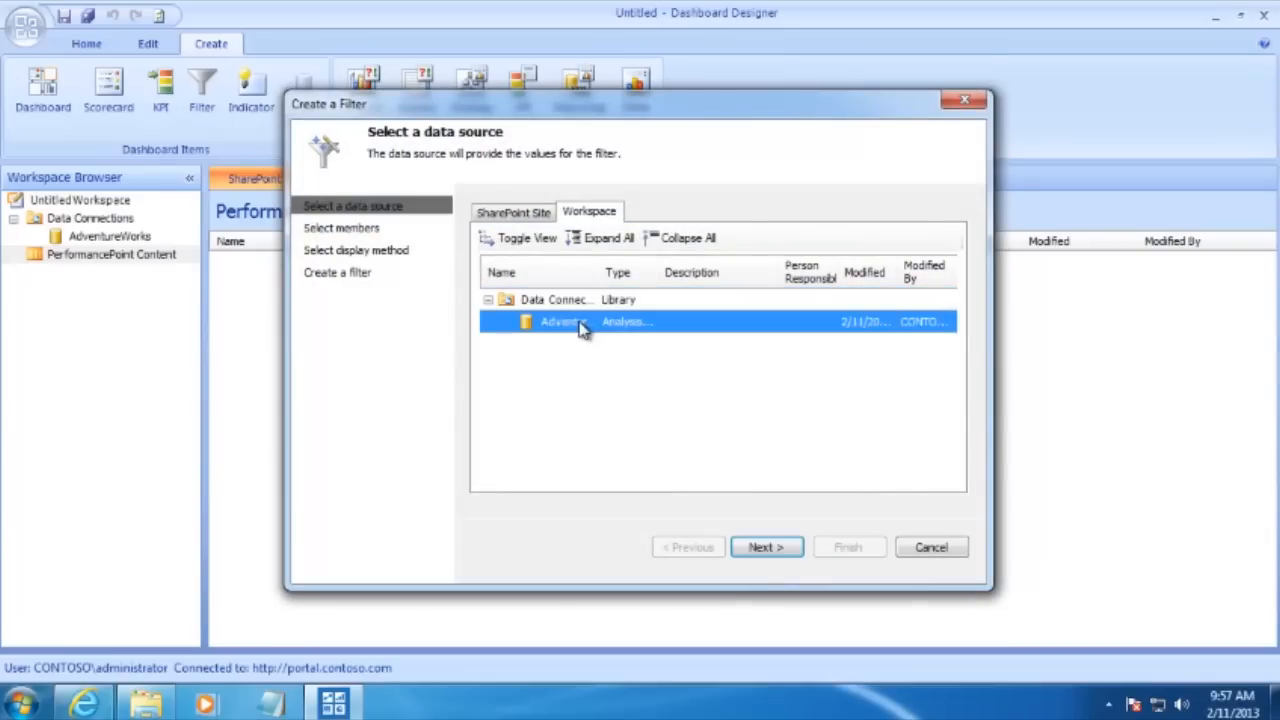
click(777, 550)
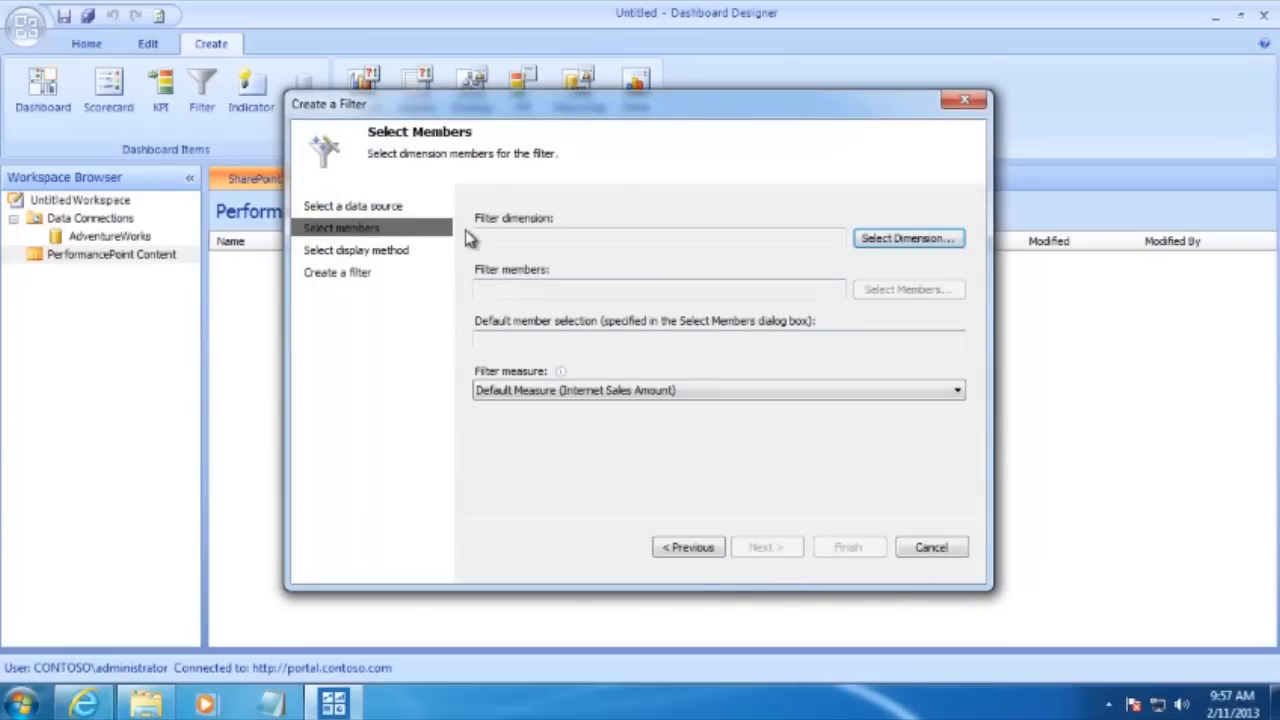
- Set the filter dimension to the Product dimension's Category attribute
click(912, 240)
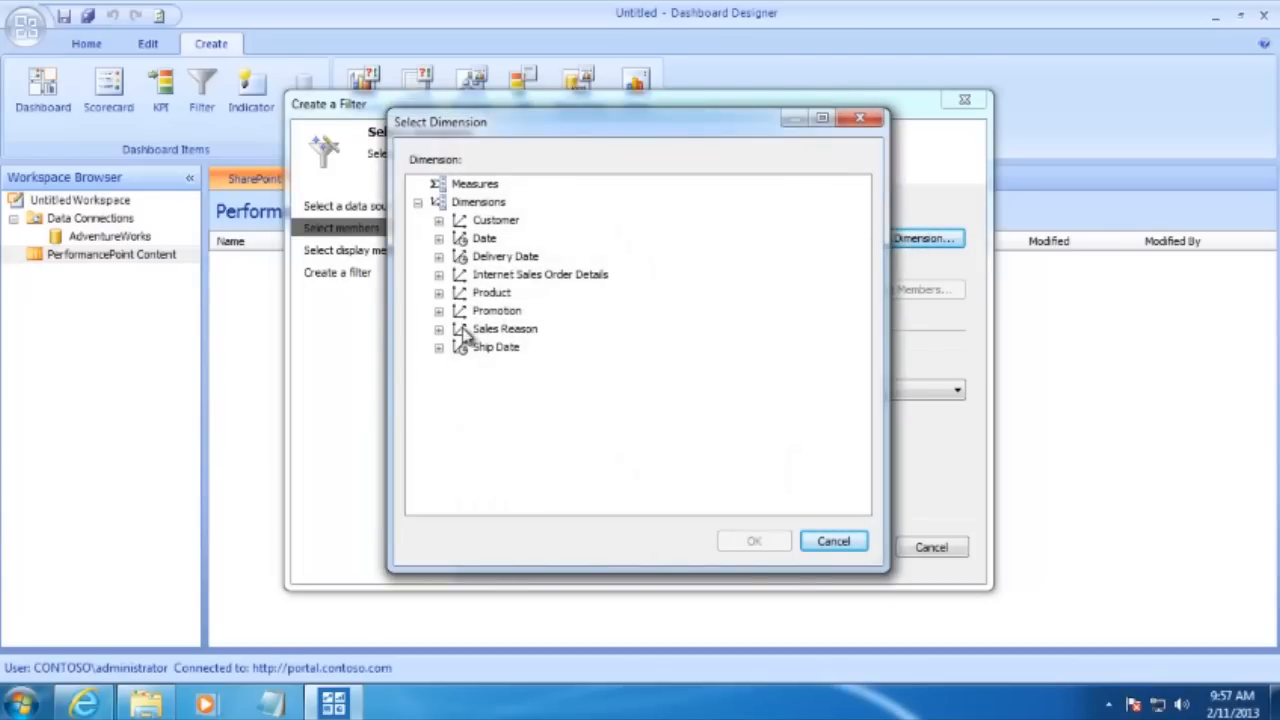
click(438, 292)
click(512, 330)
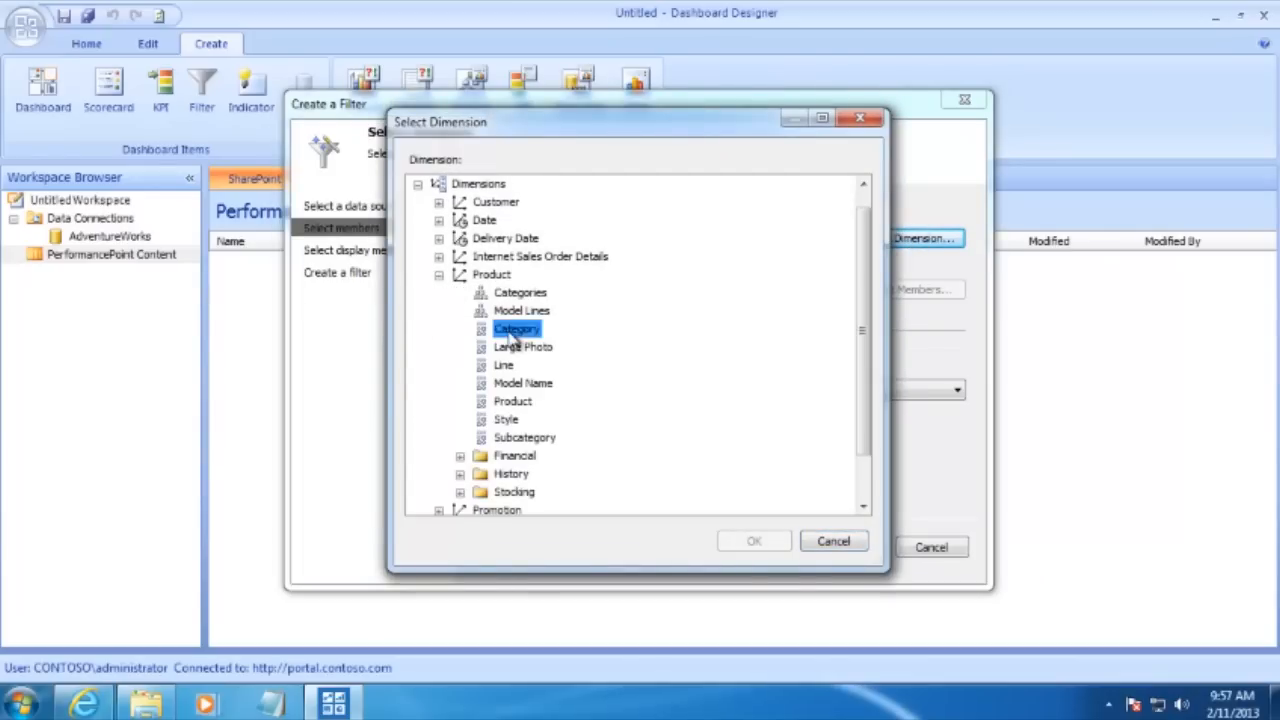
click(752, 541)
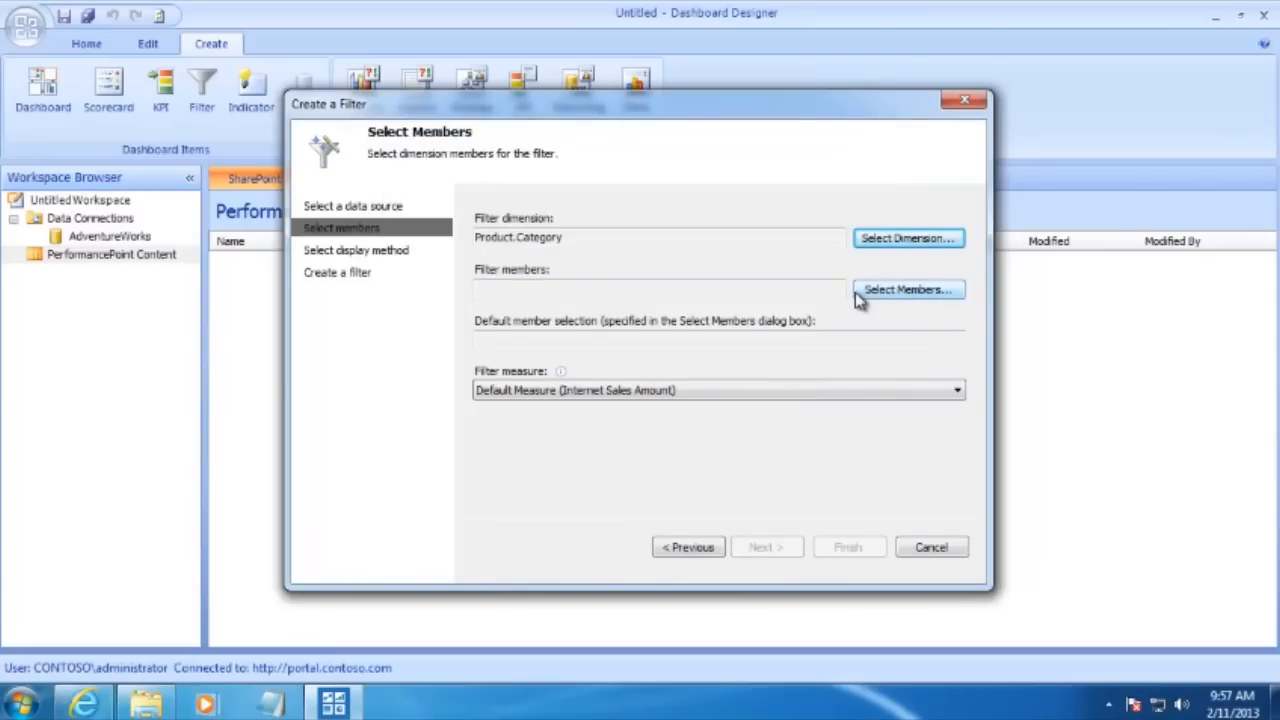
- Choose Default Member (All Products) and the autoselected children of All Products as the filter members
click(908, 290)
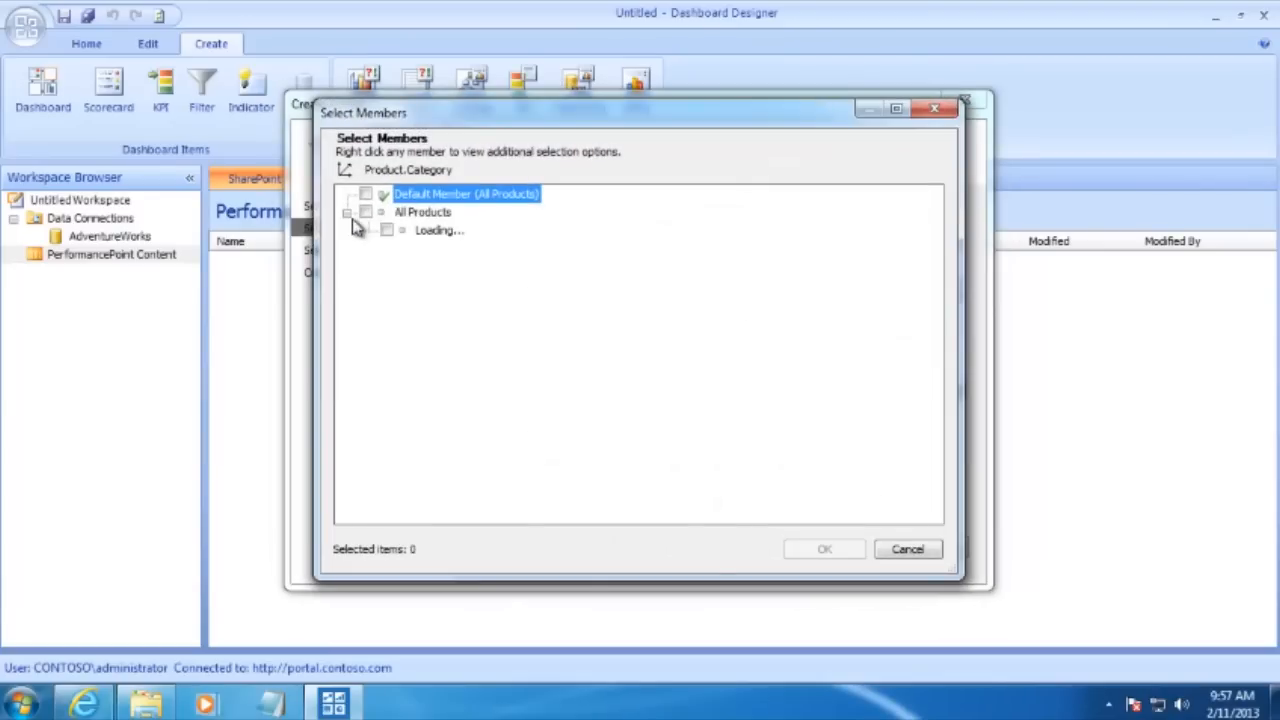
click(366, 195)
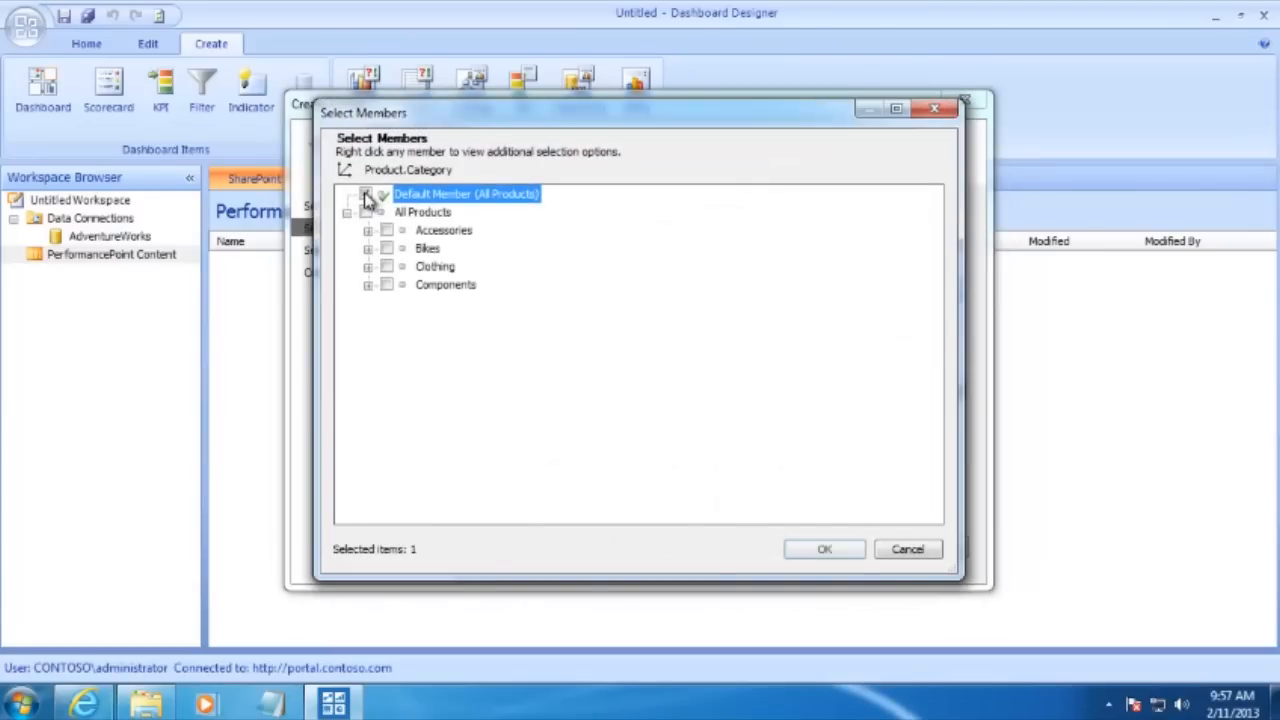
right_click(425, 215)
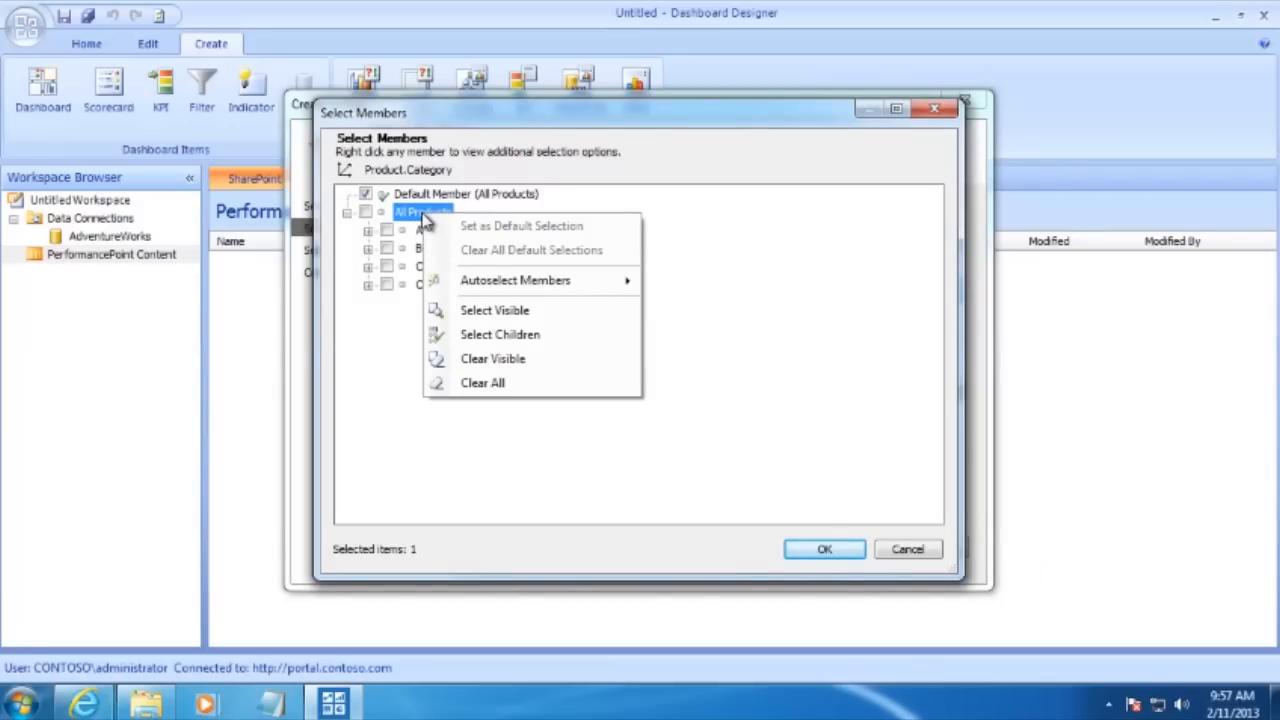
mouse_move(535, 288)
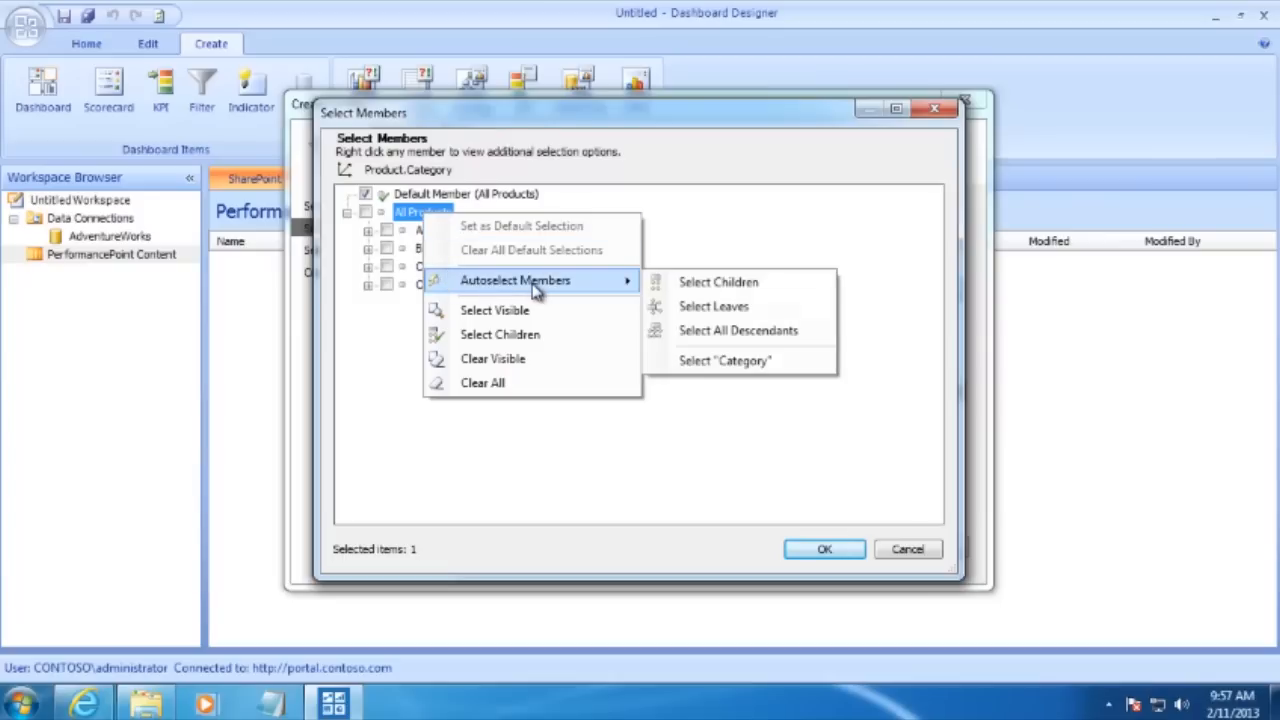
click(745, 285)
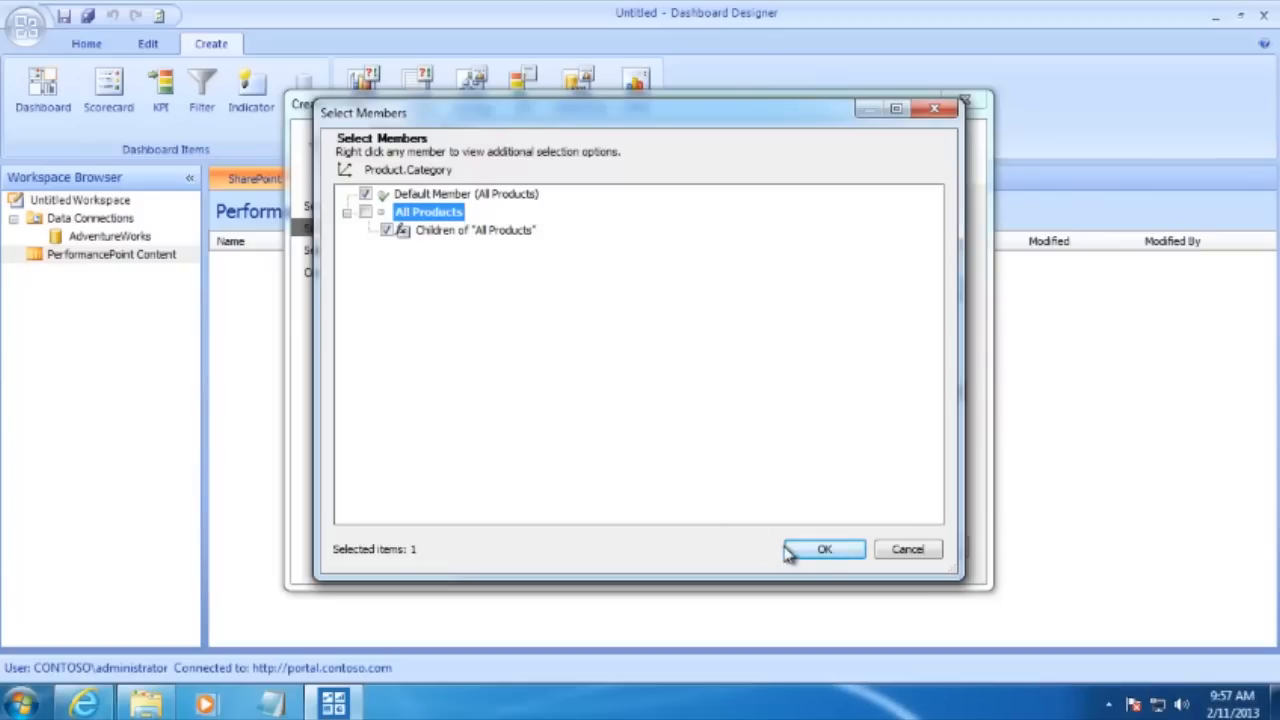
click(817, 553)
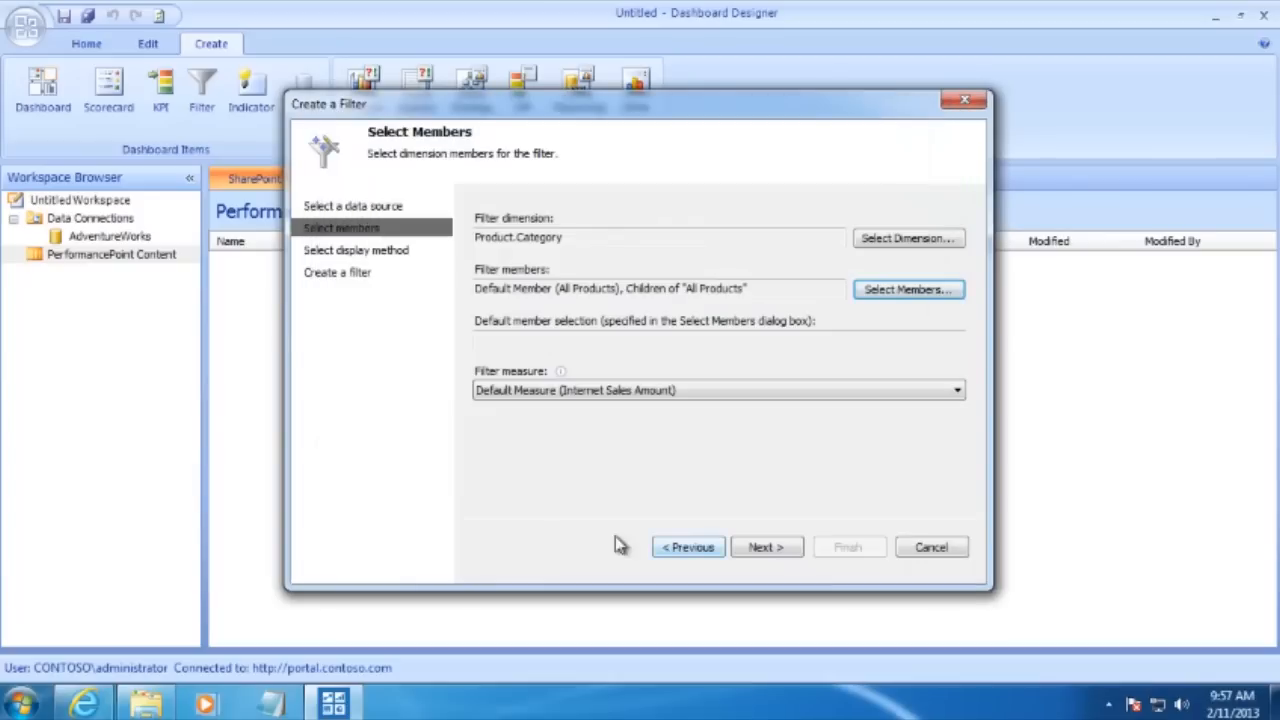
- Finish the filter with the Multi-Select Tree display method and name it Product Category Filter
click(785, 549)
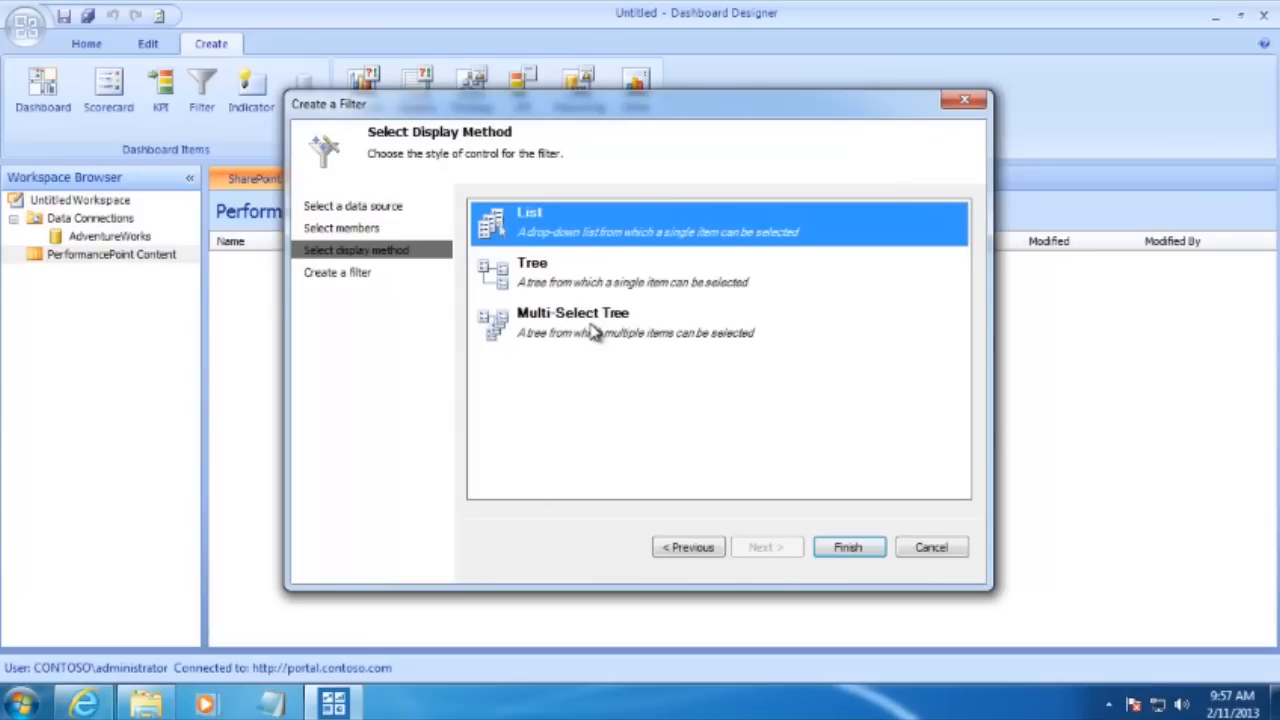
click(551, 332)
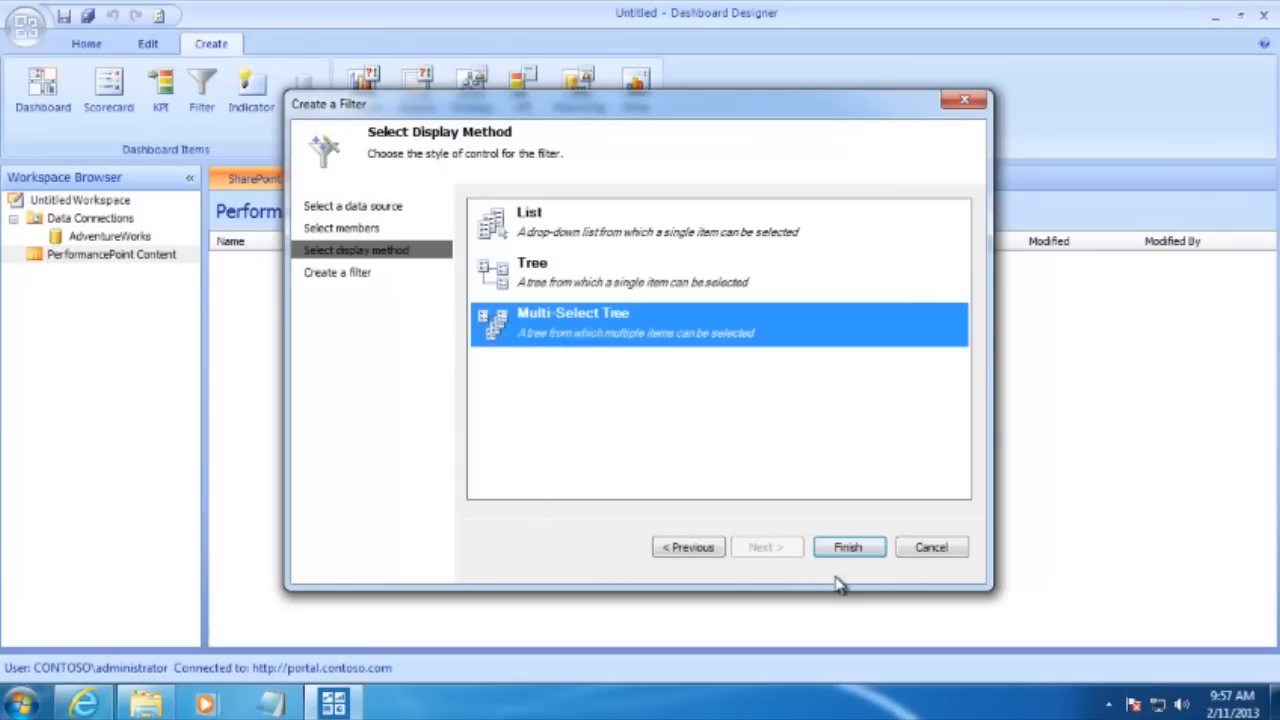
click(847, 548)
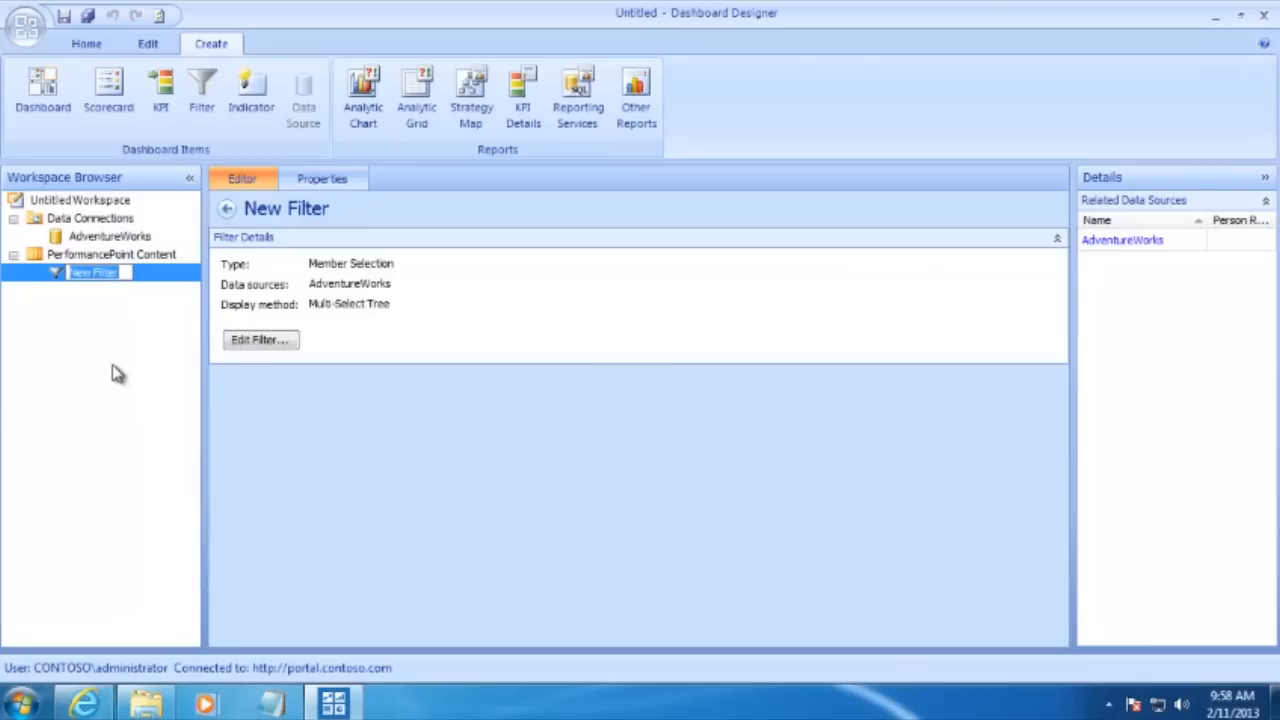
text(Product Category)
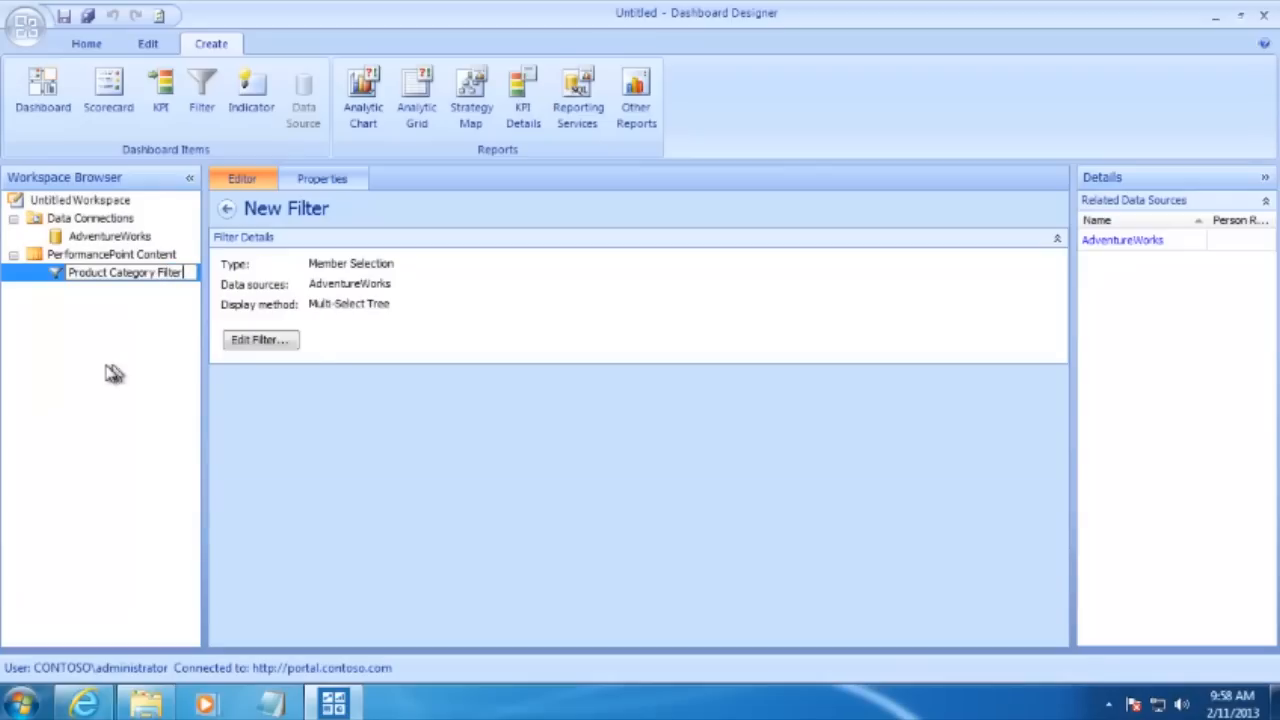
key(Return)
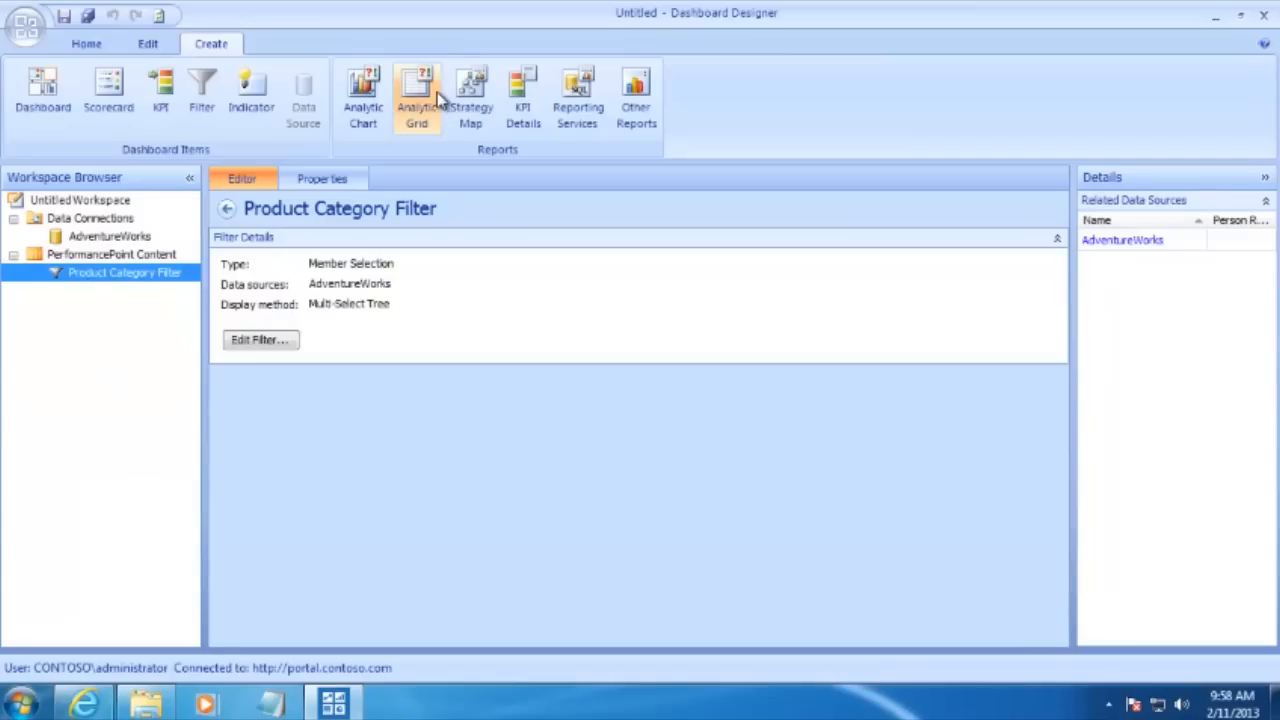
- Create an Analytic Chart report in PerformancePoint Content from the AdventureWorks data source
click(92, 256)
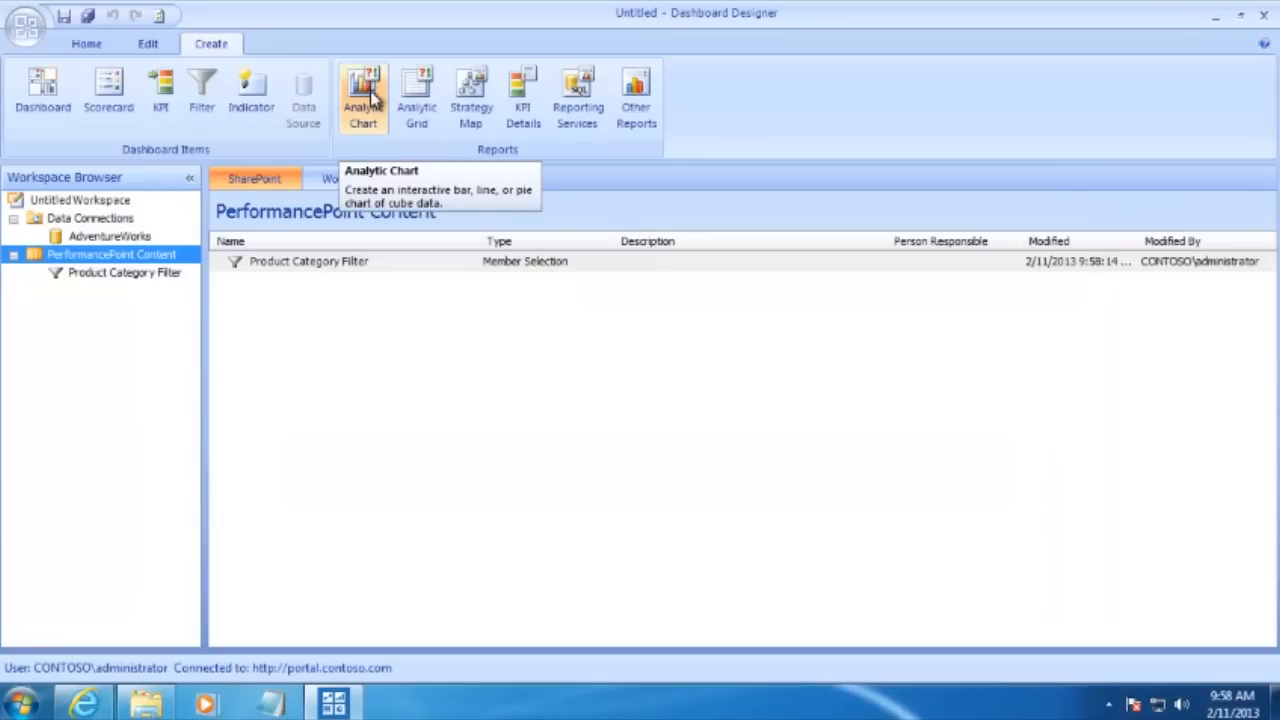
click(366, 92)
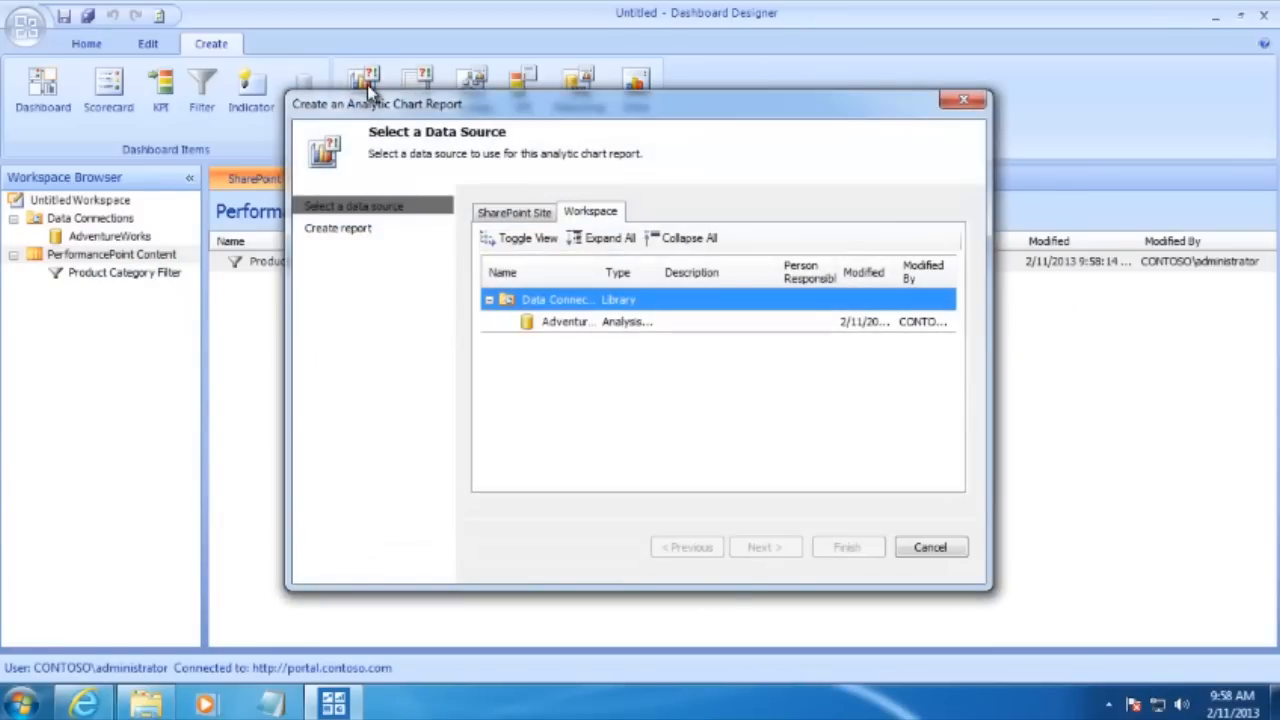
click(576, 324)
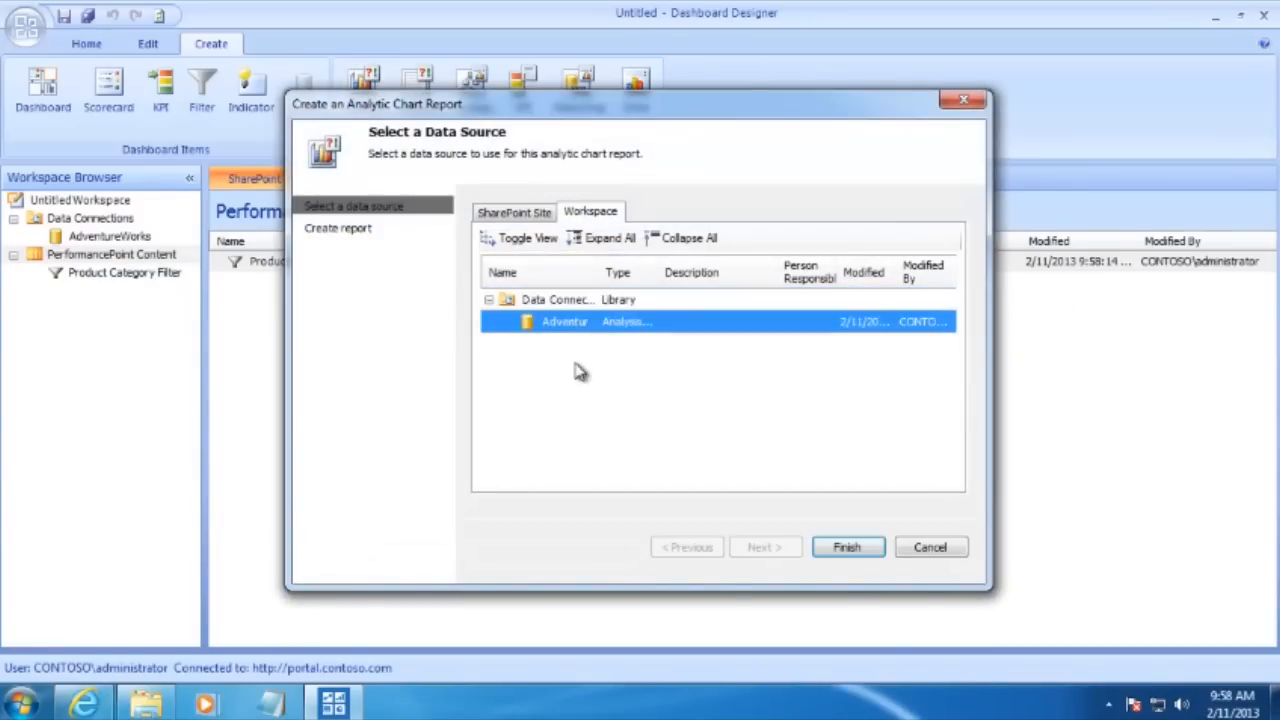
click(849, 549)
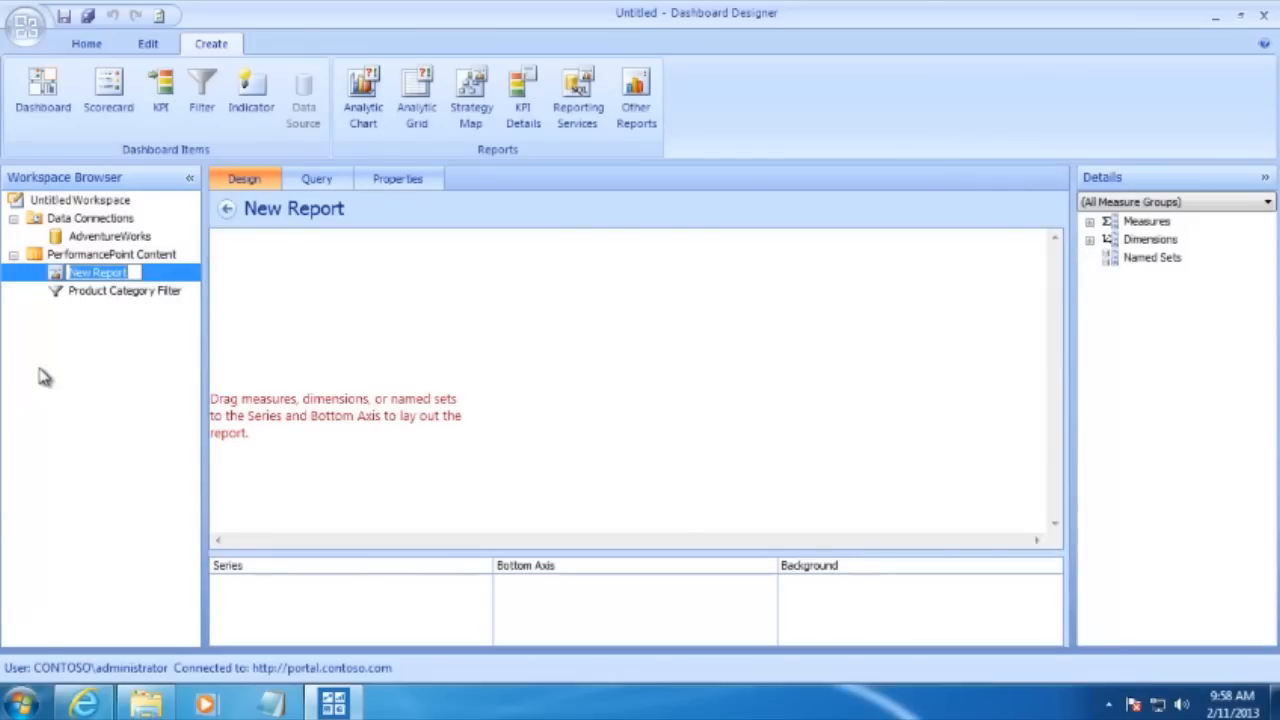
- Rename the new report as Internet Sales by Country and keep it open for design
click(137, 272)
drag(130, 272, 23, 300)
text(Intern)
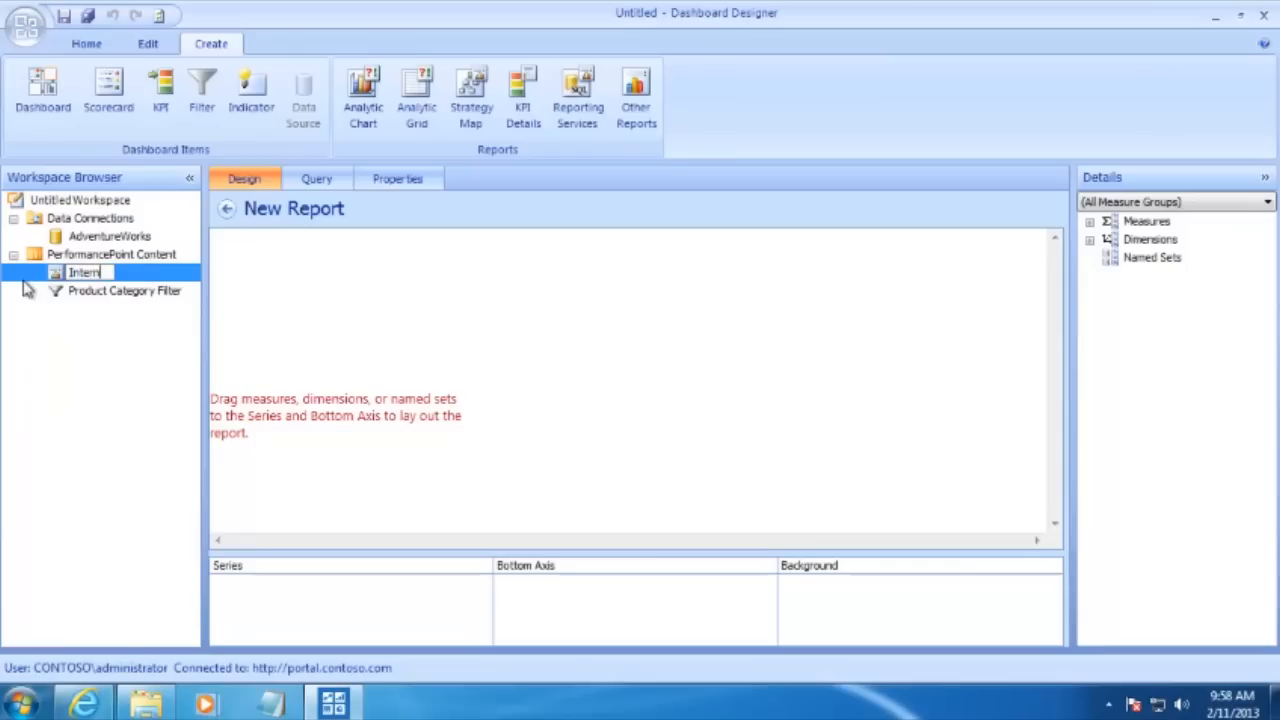
text(et Sales by Country)
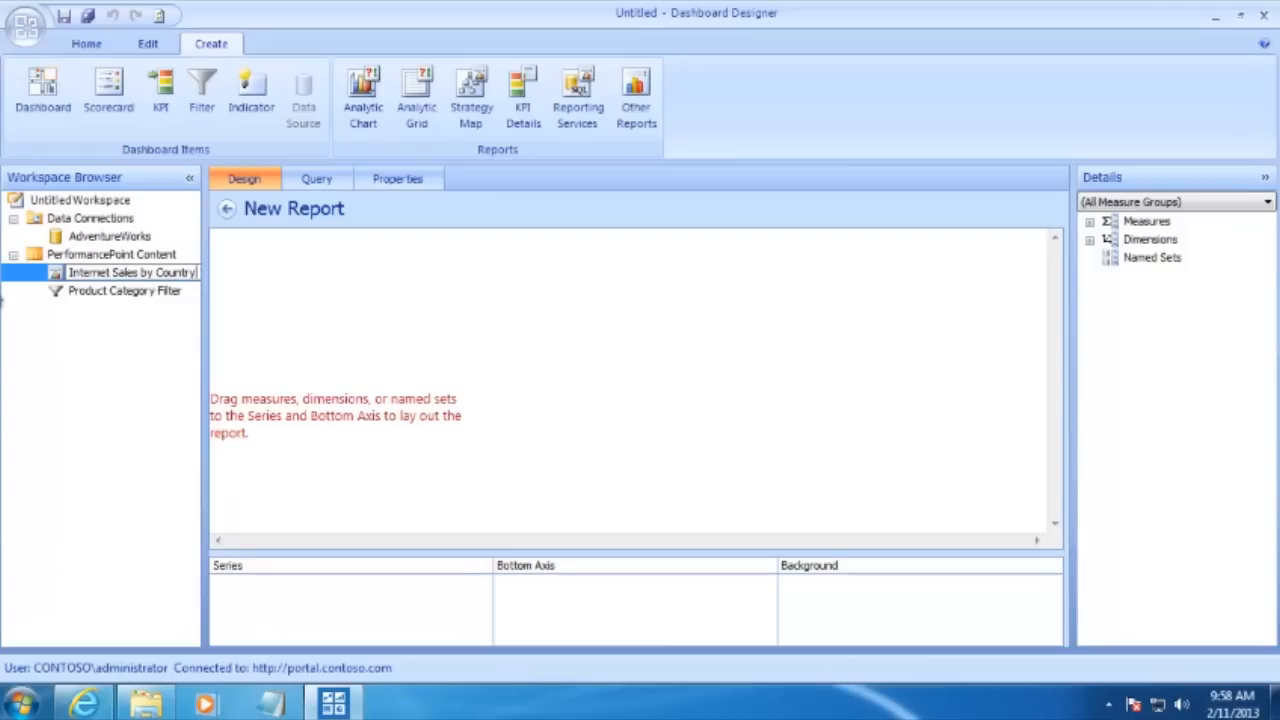
key(Return)
click(128, 291)
click(131, 274)
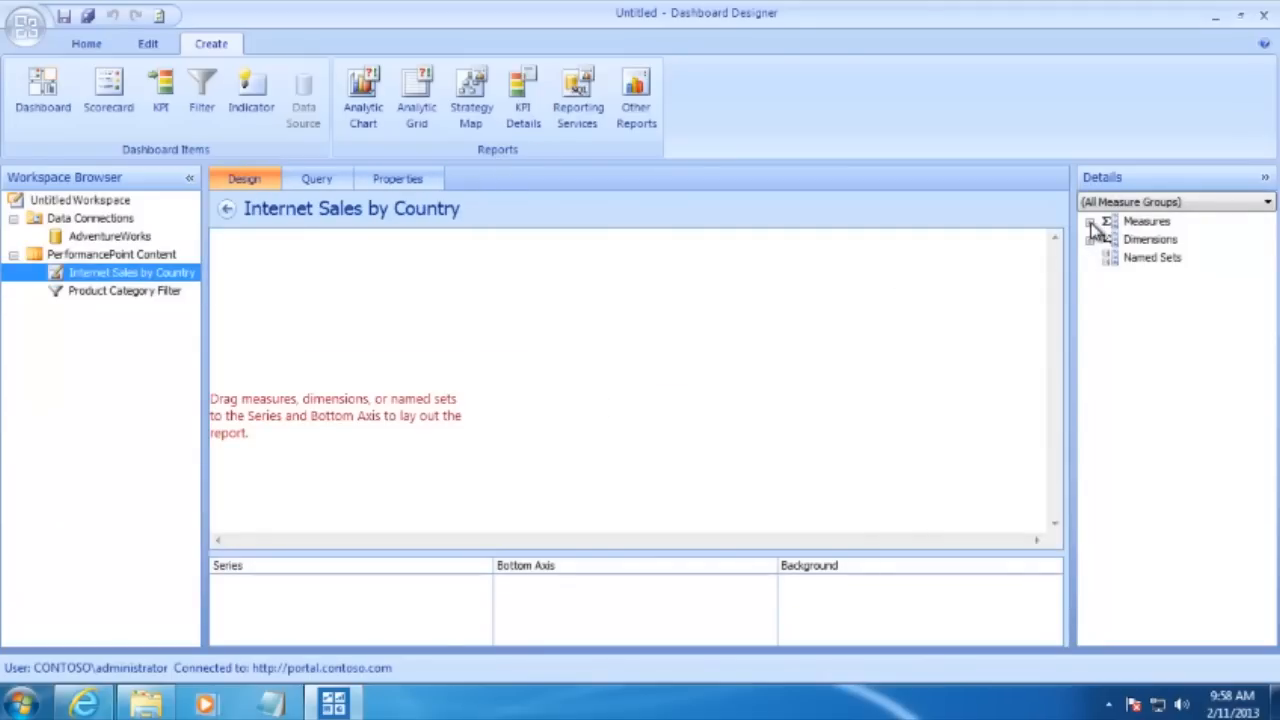
- Add the Internet Sales Amount measure to the chart's Bottom Axis
click(1090, 222)
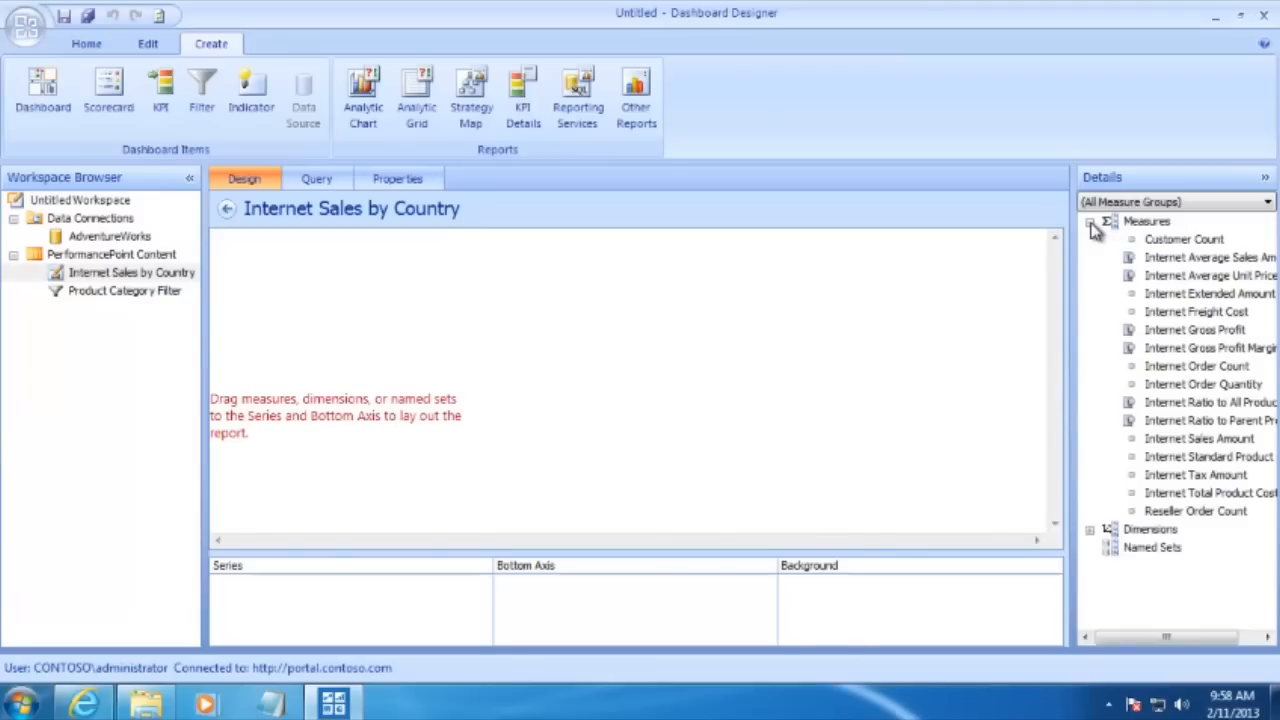
click(1178, 440)
drag(1178, 445, 600, 622)
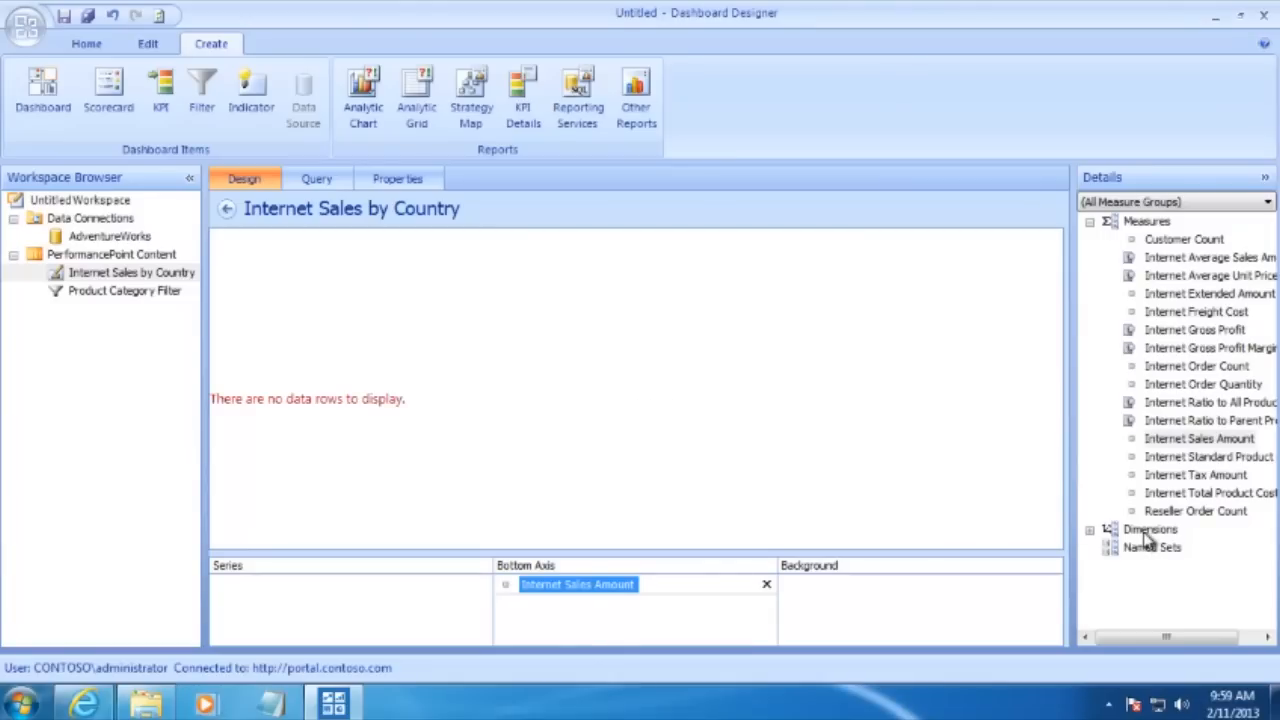
- Add Country from the Customer dimension's Location folder to the chart's Series
click(1090, 531)
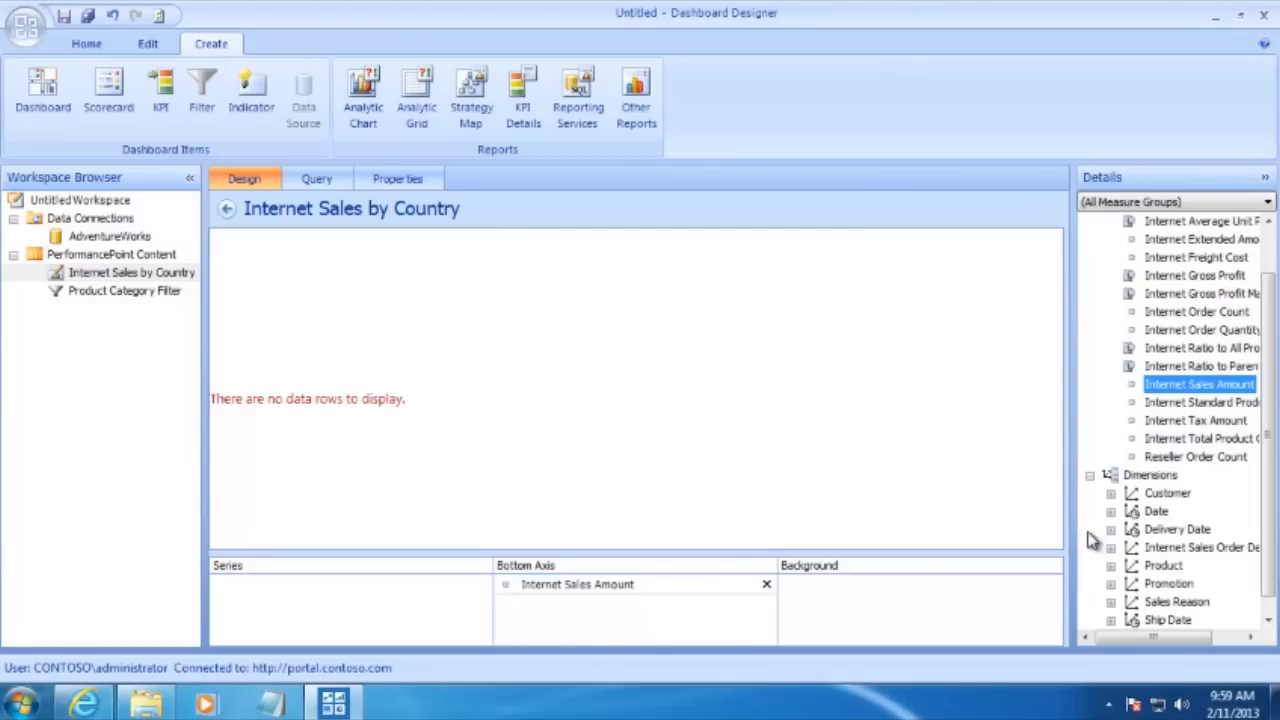
click(1111, 494)
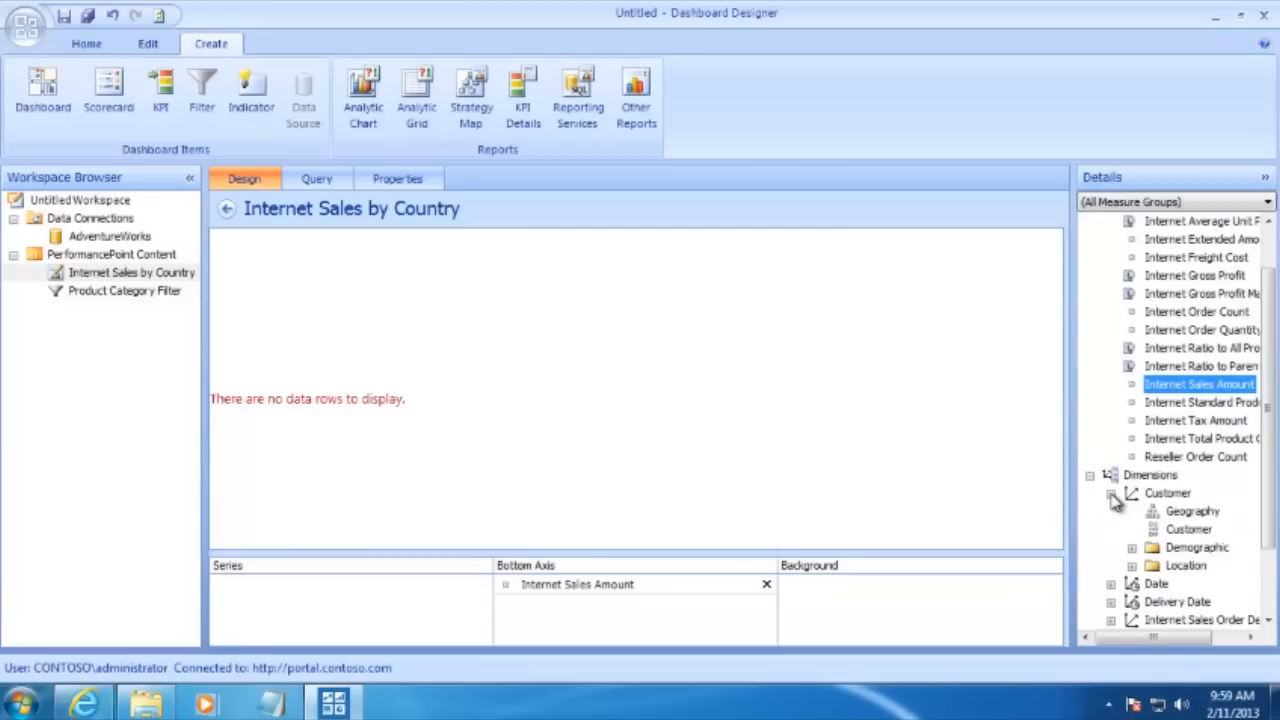
click(1132, 566)
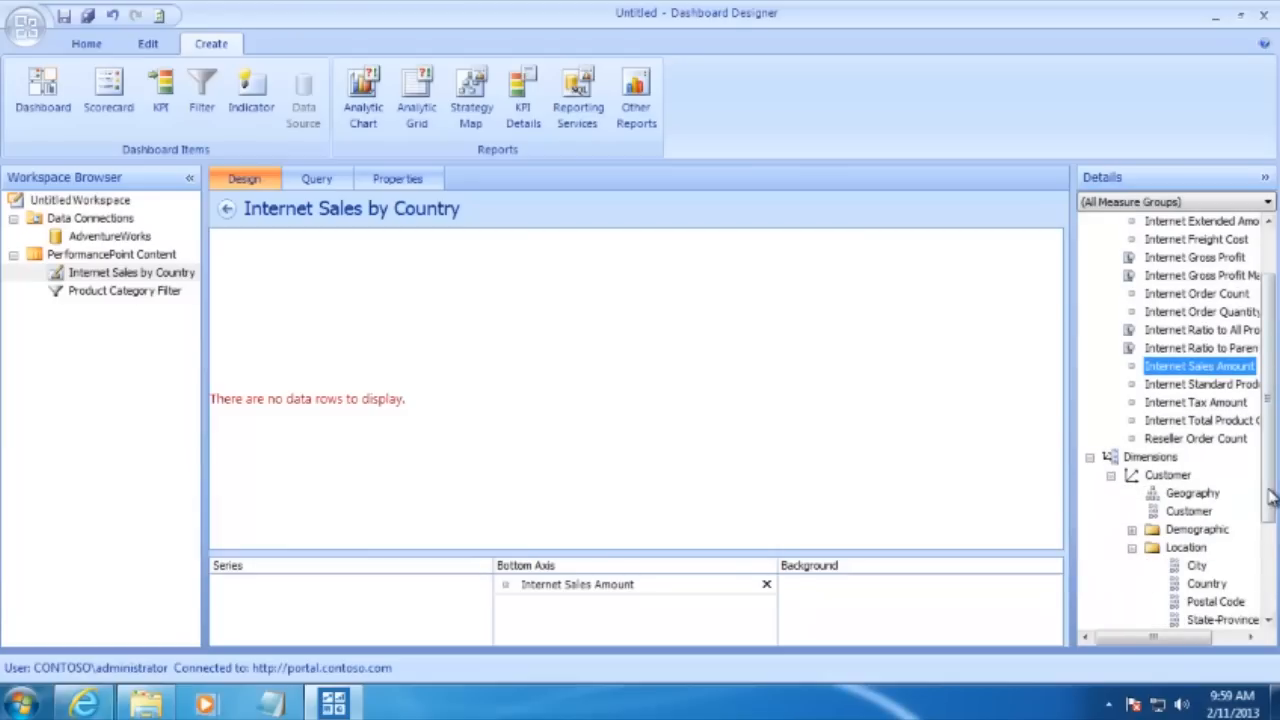
drag(1268, 500, 334, 604)
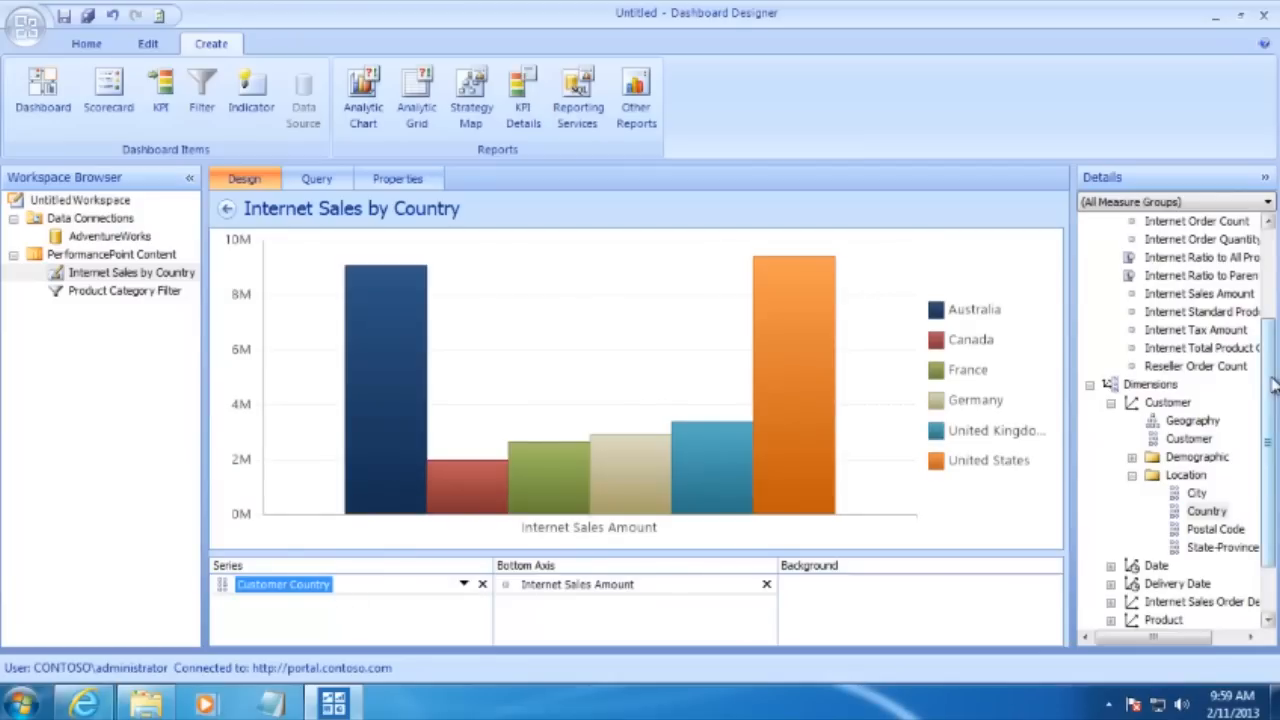
- Add the Product dimension's Category attribute to the chart's Background and save the Internet Sales by Country report
scroll(1273, 386, down, 2)
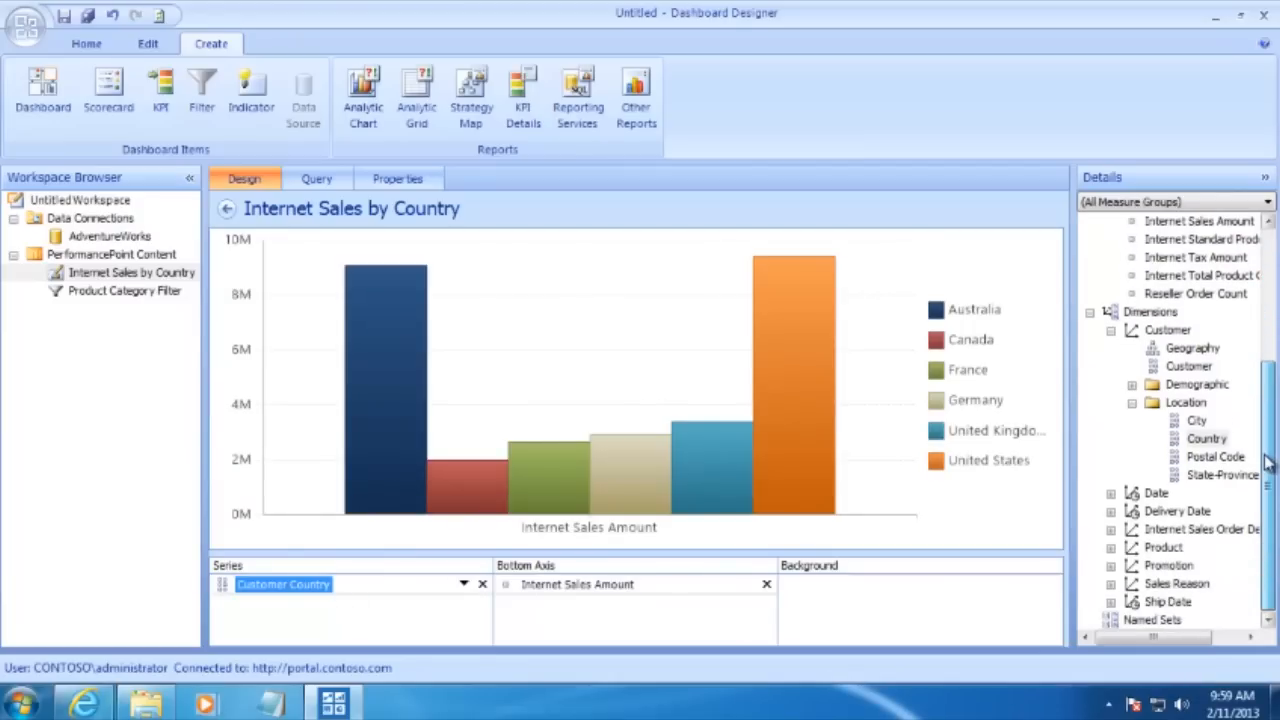
click(1111, 549)
drag(1197, 462, 956, 610)
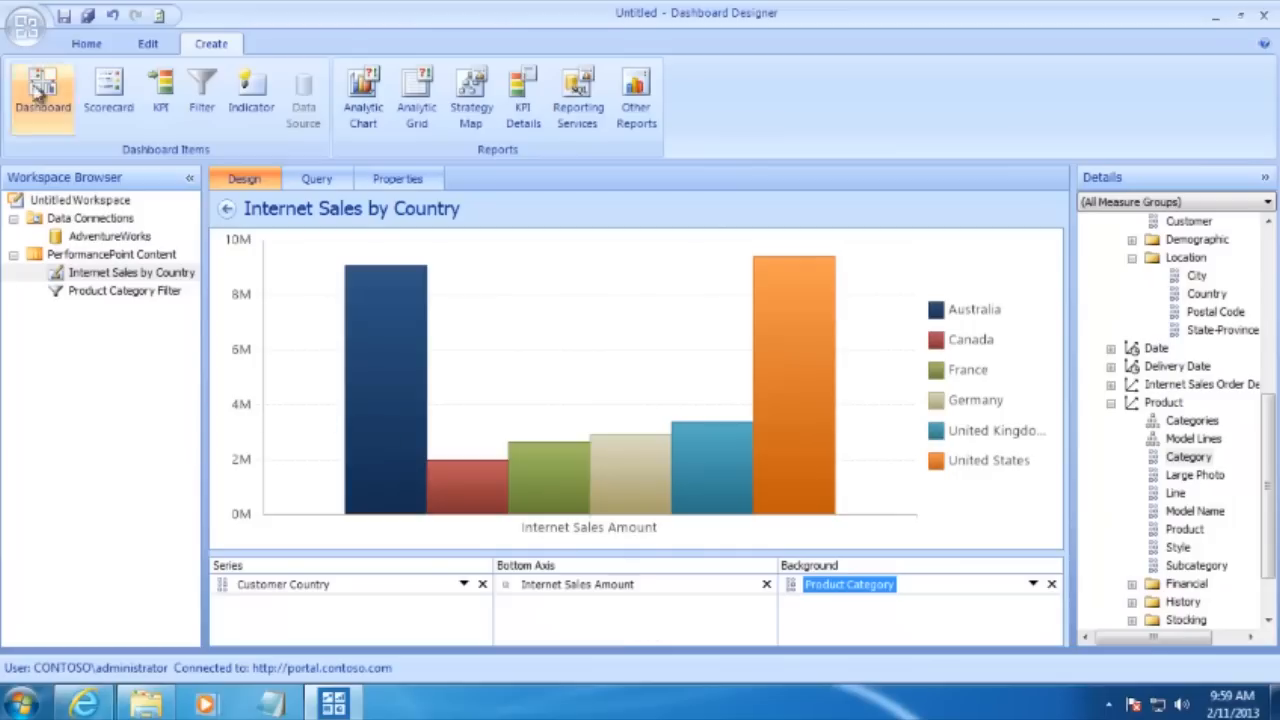
click(64, 18)
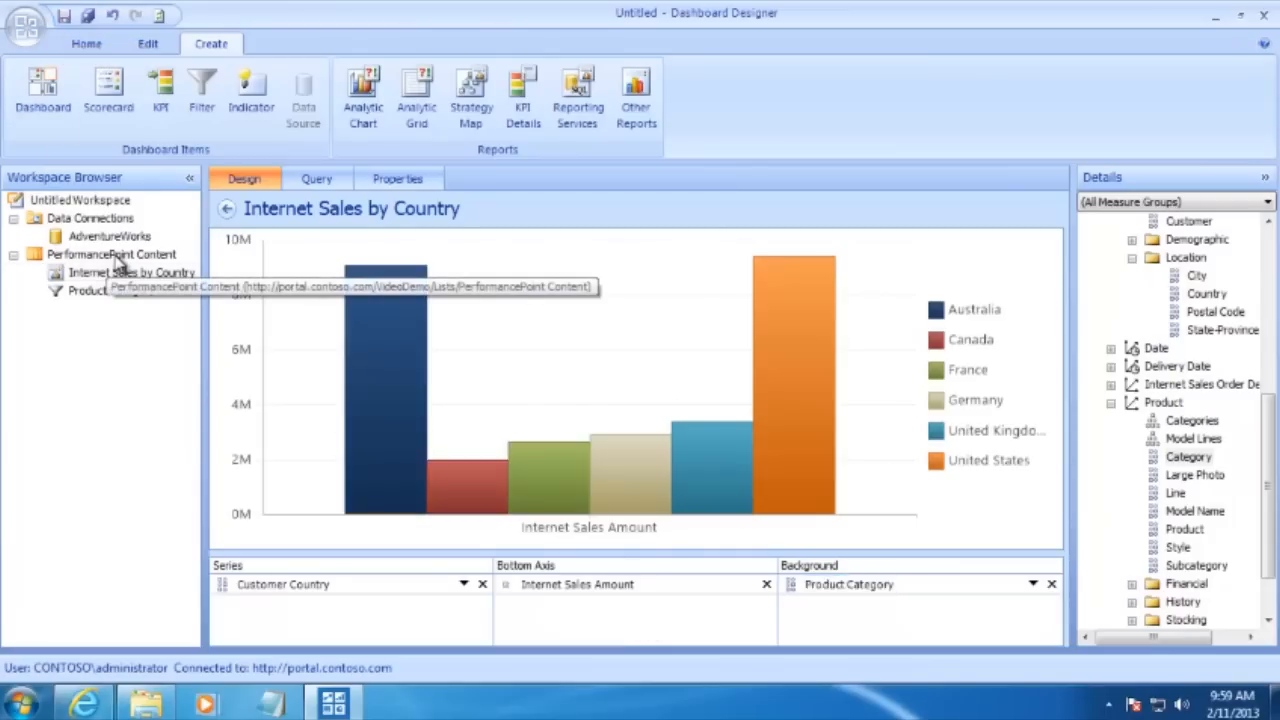
- Create a second Analytic Chart report in PerformancePoint Content using the AdventureWorks data source from the workspace
click(118, 258)
click(363, 100)
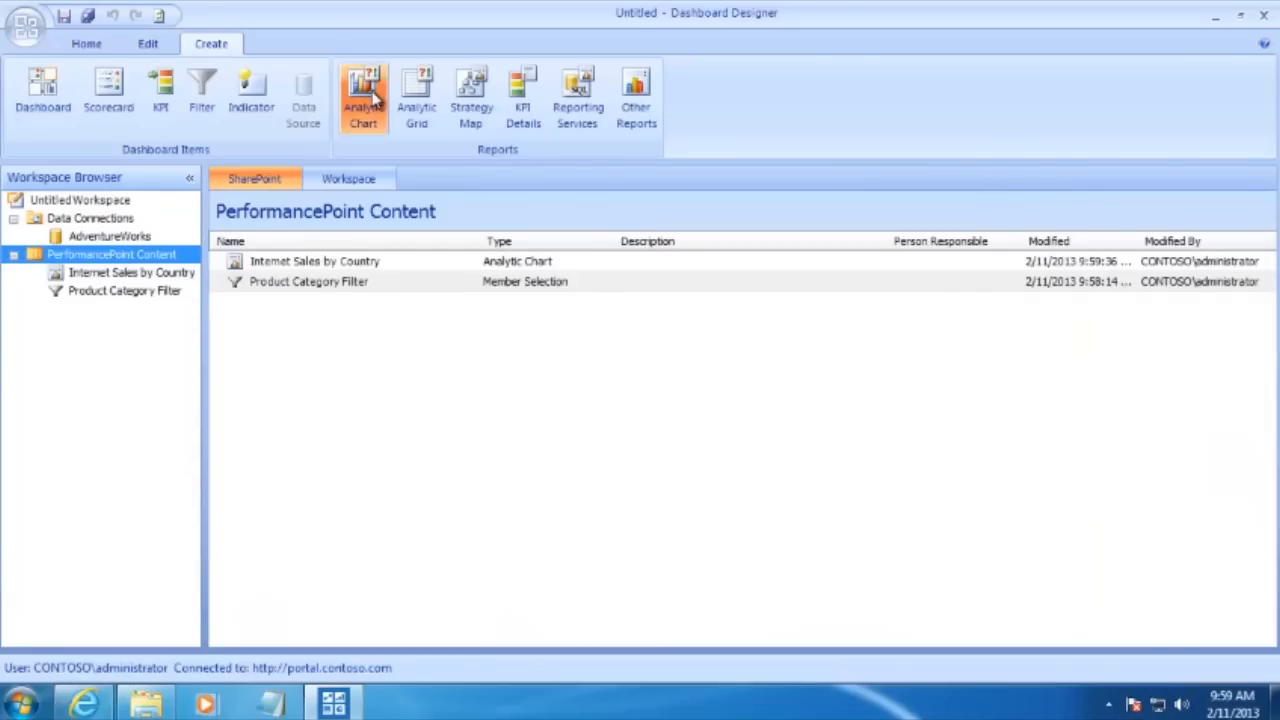
click(660, 322)
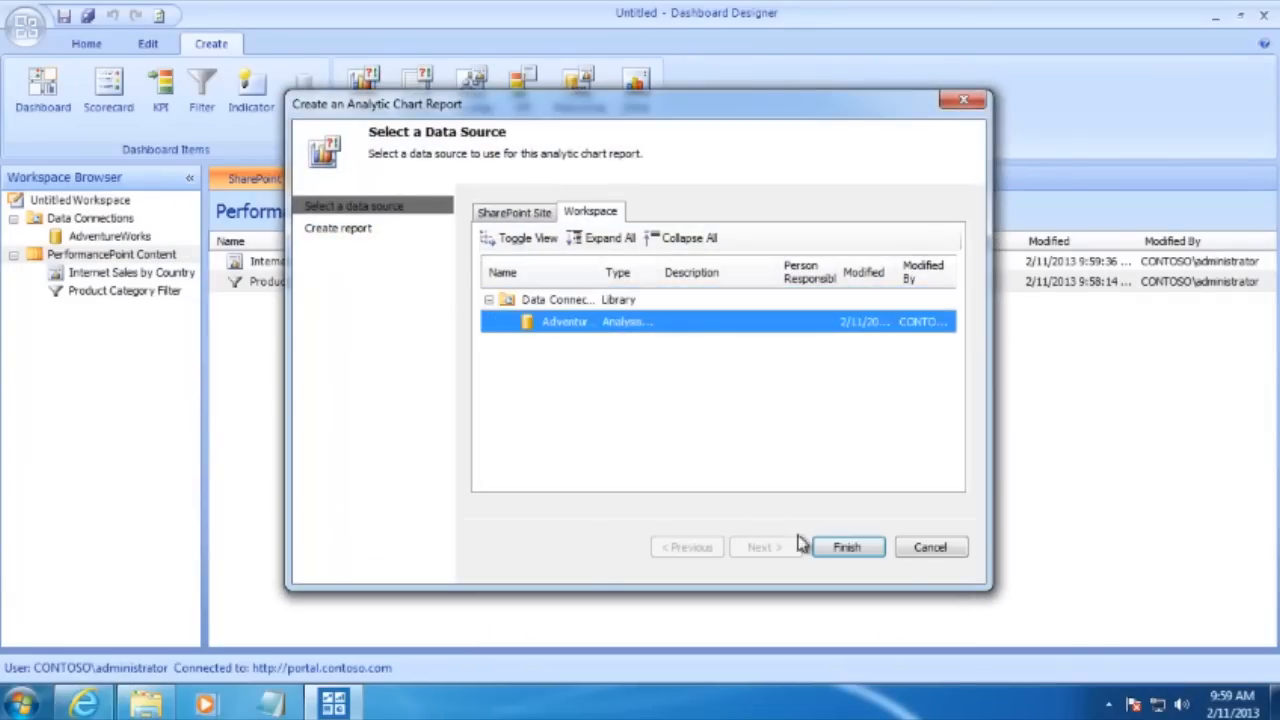
click(845, 547)
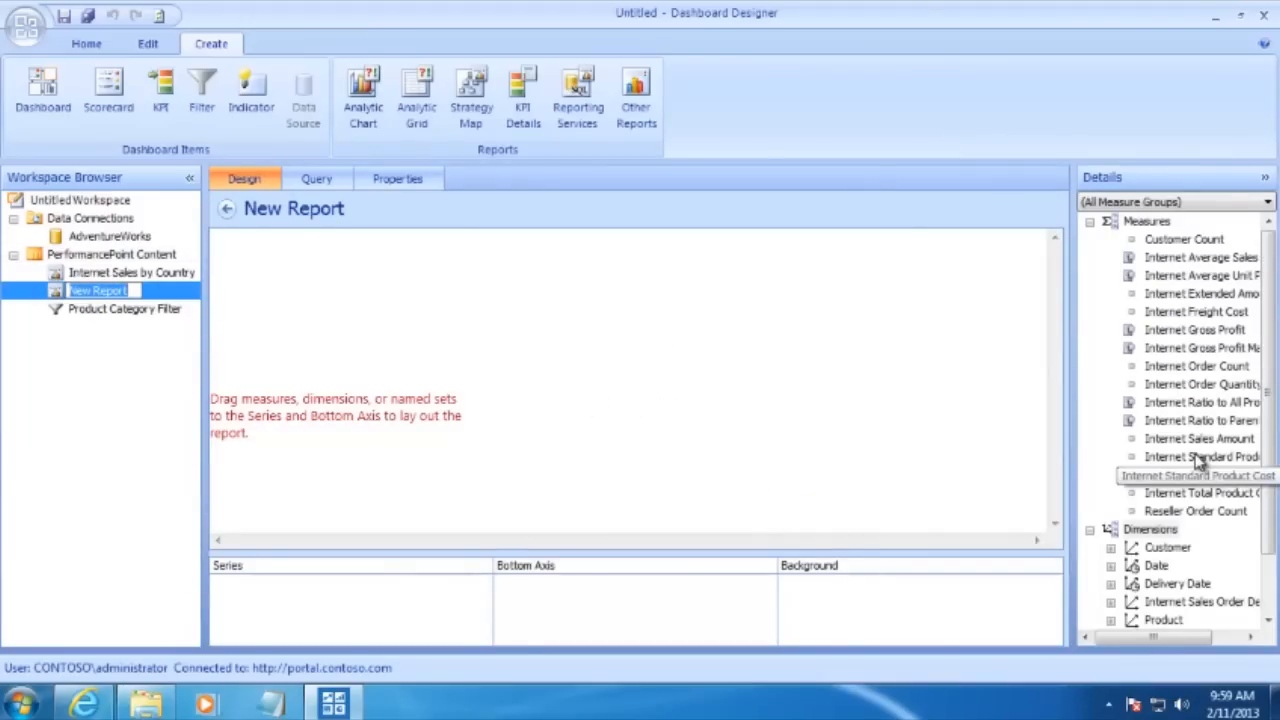
- Plot Internet Sales Amount on the Bottom Axis with Product Model Lines as Series, drilled down one level below All Products
drag(1203, 448, 589, 615)
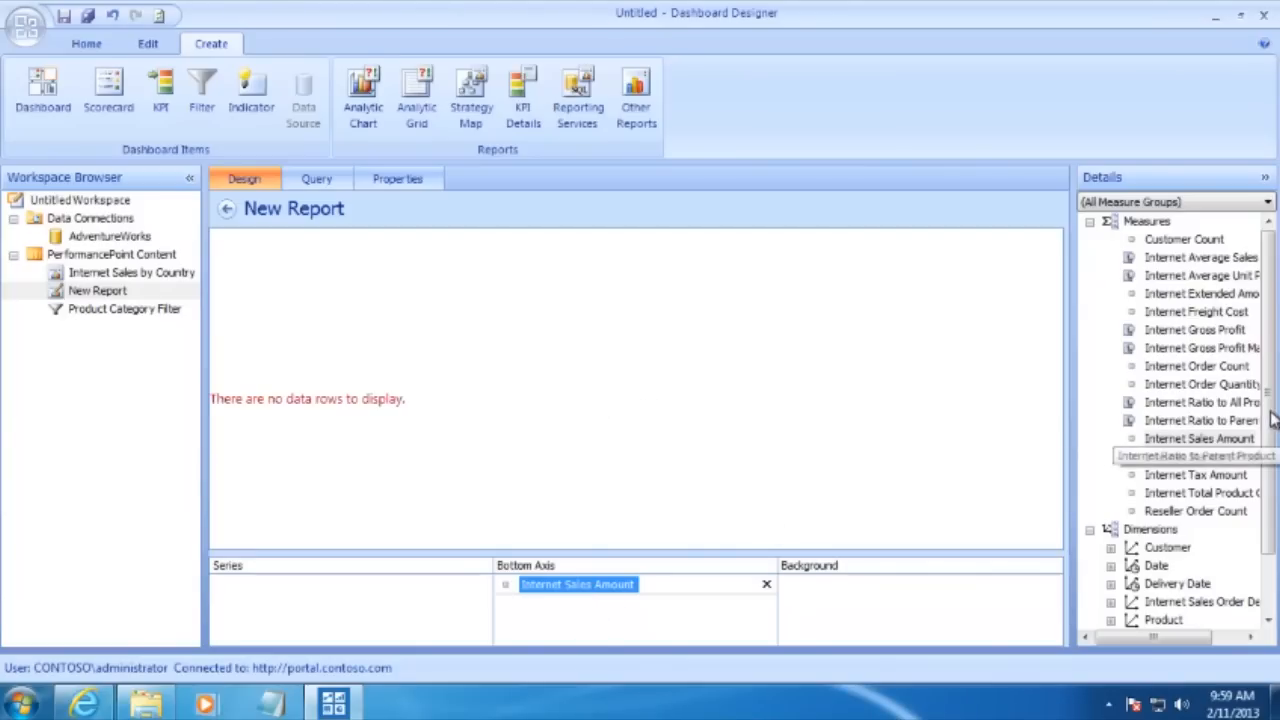
drag(1271, 410, 1264, 499)
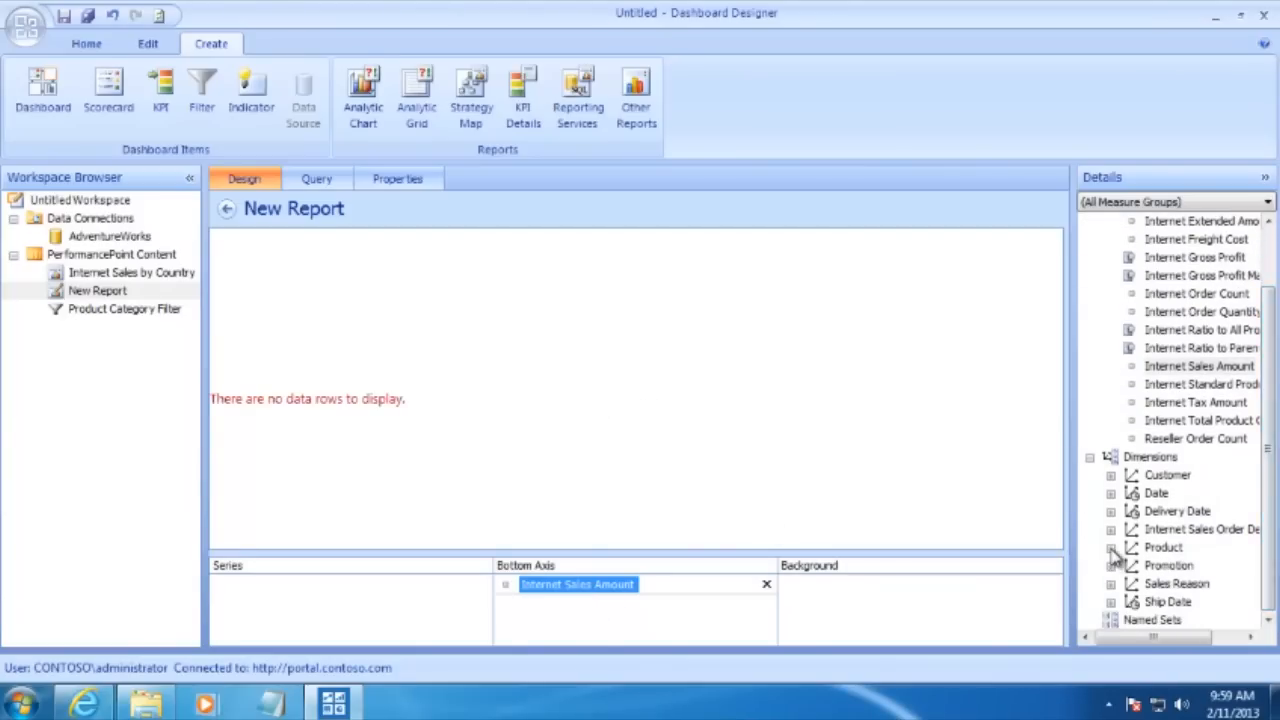
click(1110, 547)
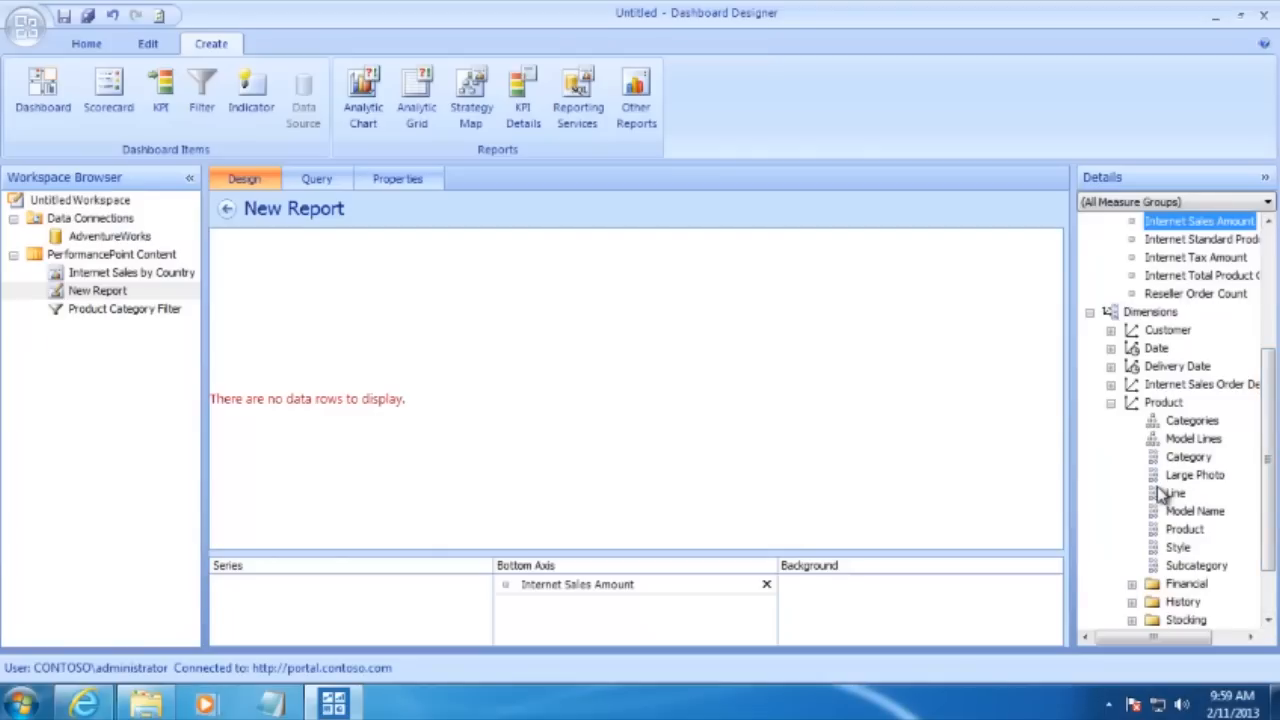
drag(1192, 439, 322, 600)
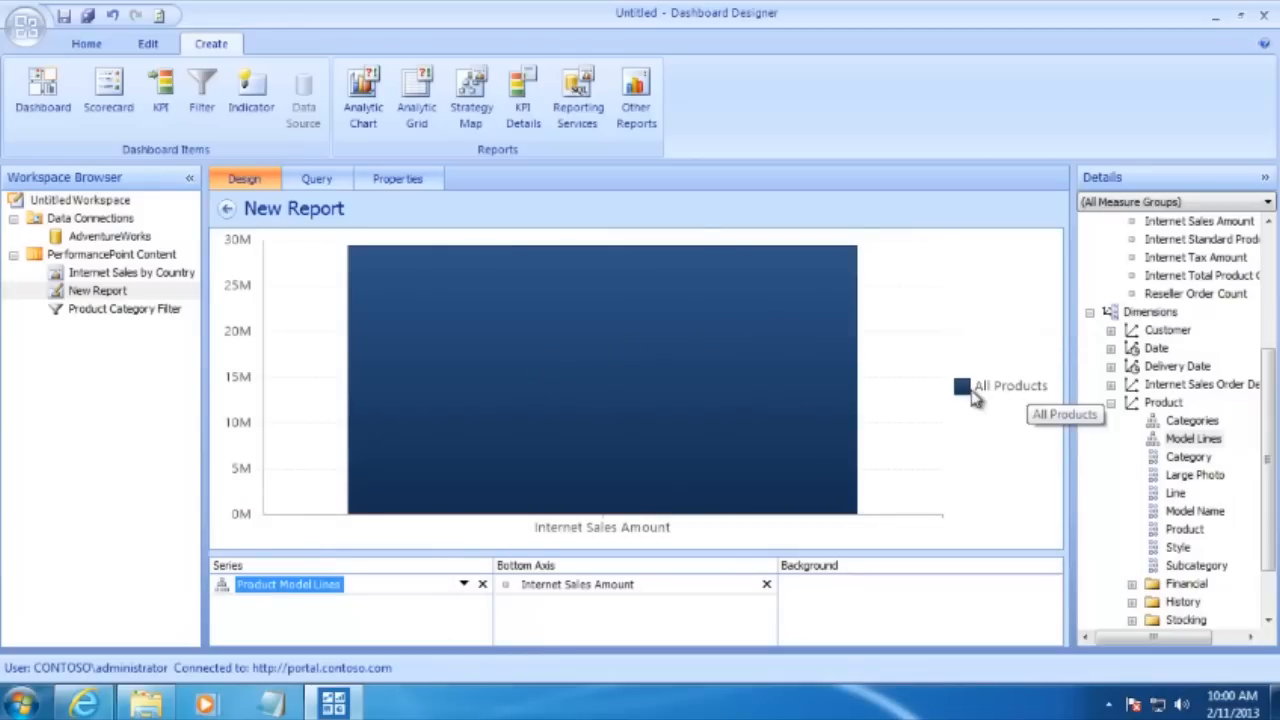
mouse_move(557, 402)
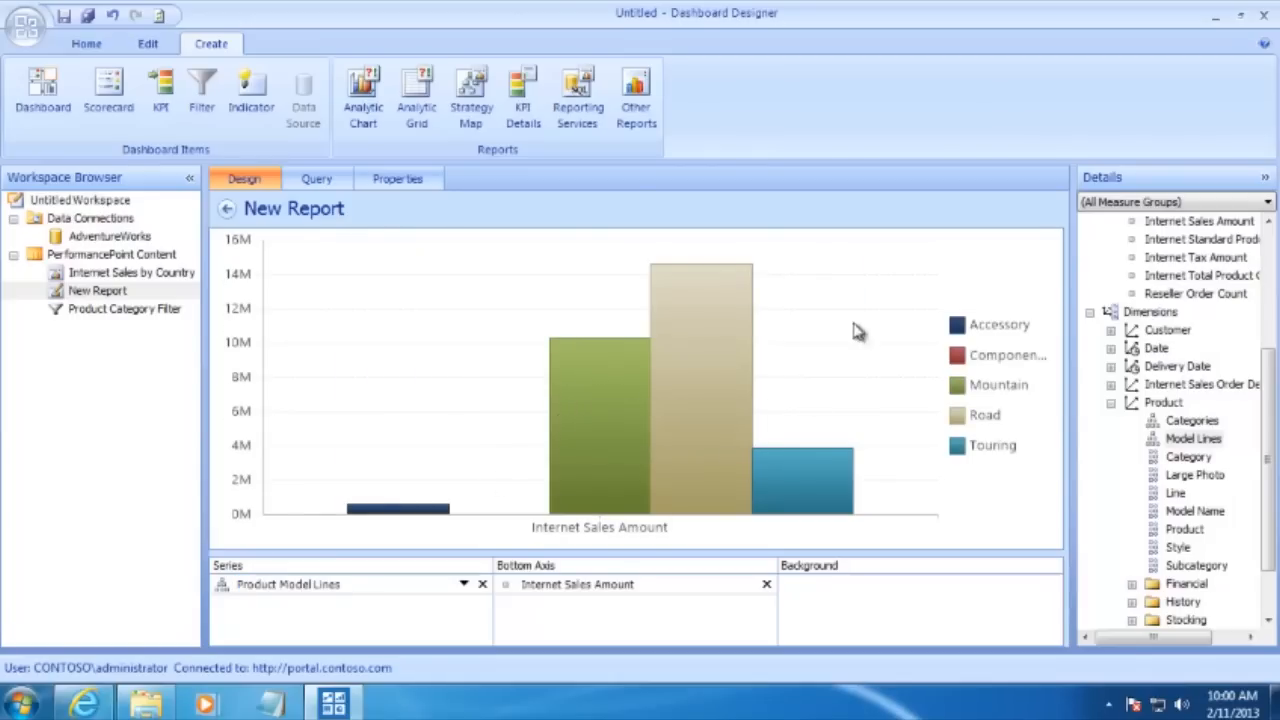
- Change the report type to Pie Chart and add the Product dimension's Category attribute to the Background
right_click(407, 332)
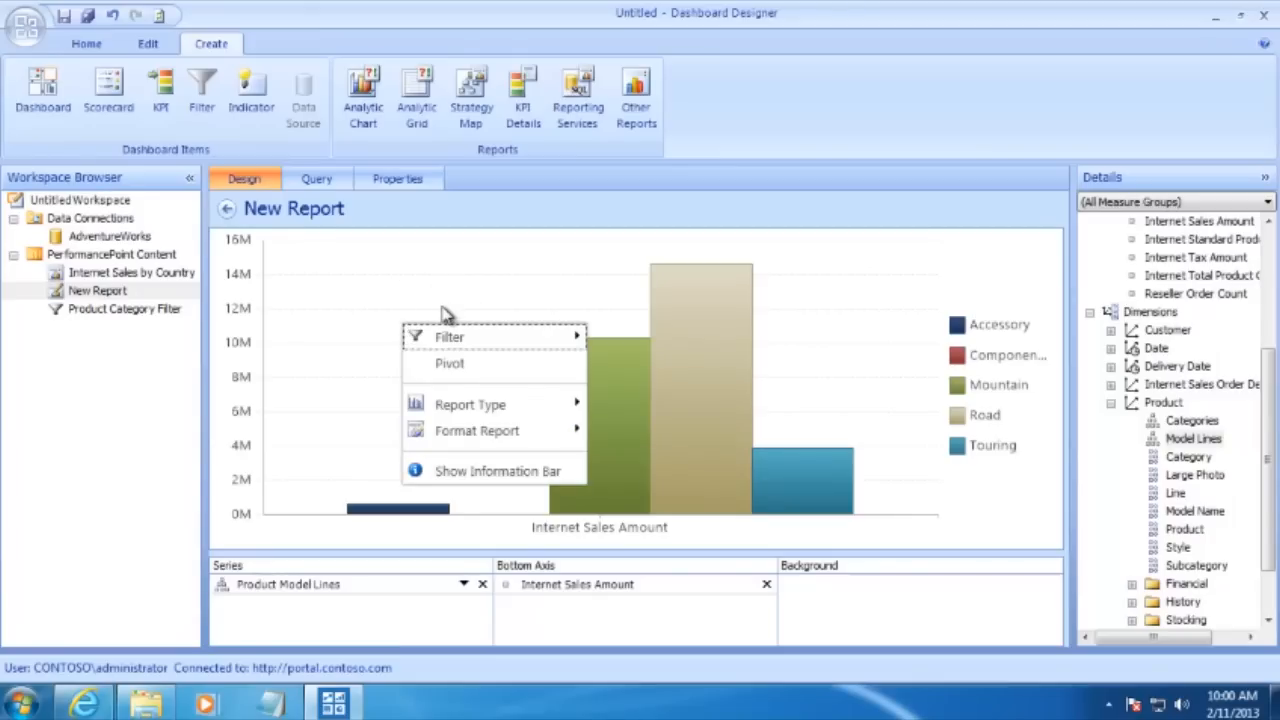
mouse_move(457, 414)
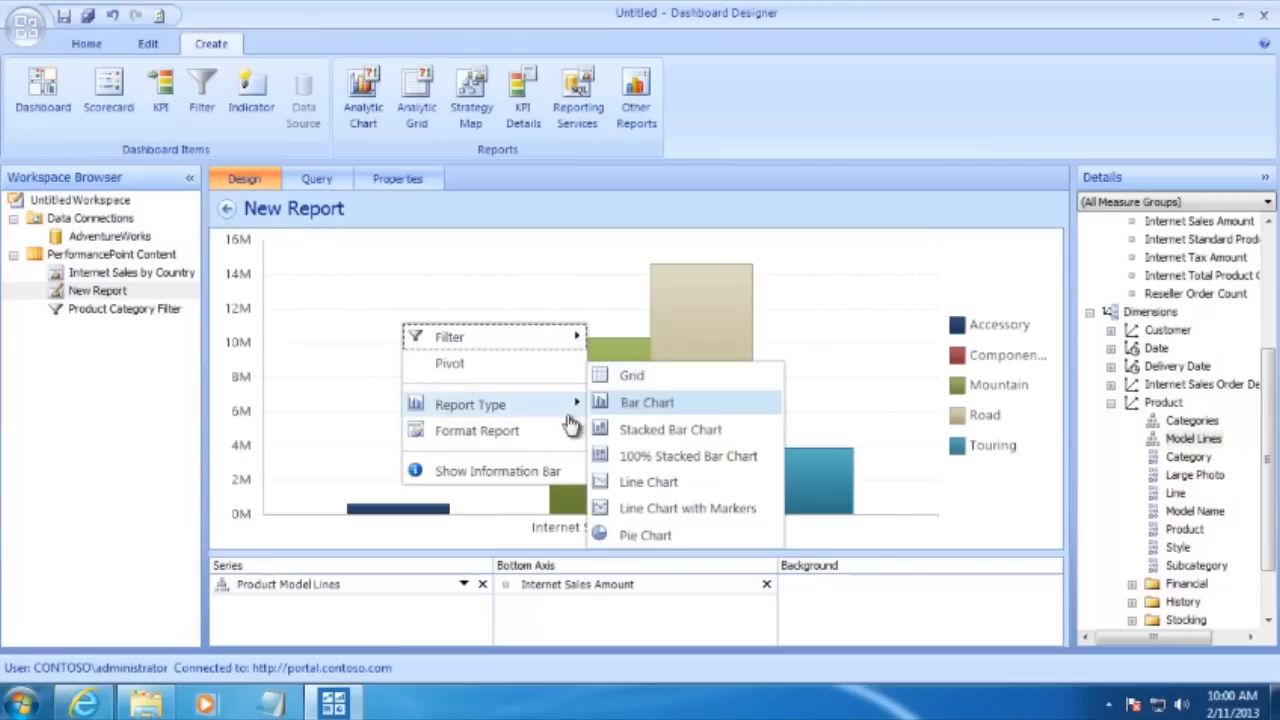
click(650, 540)
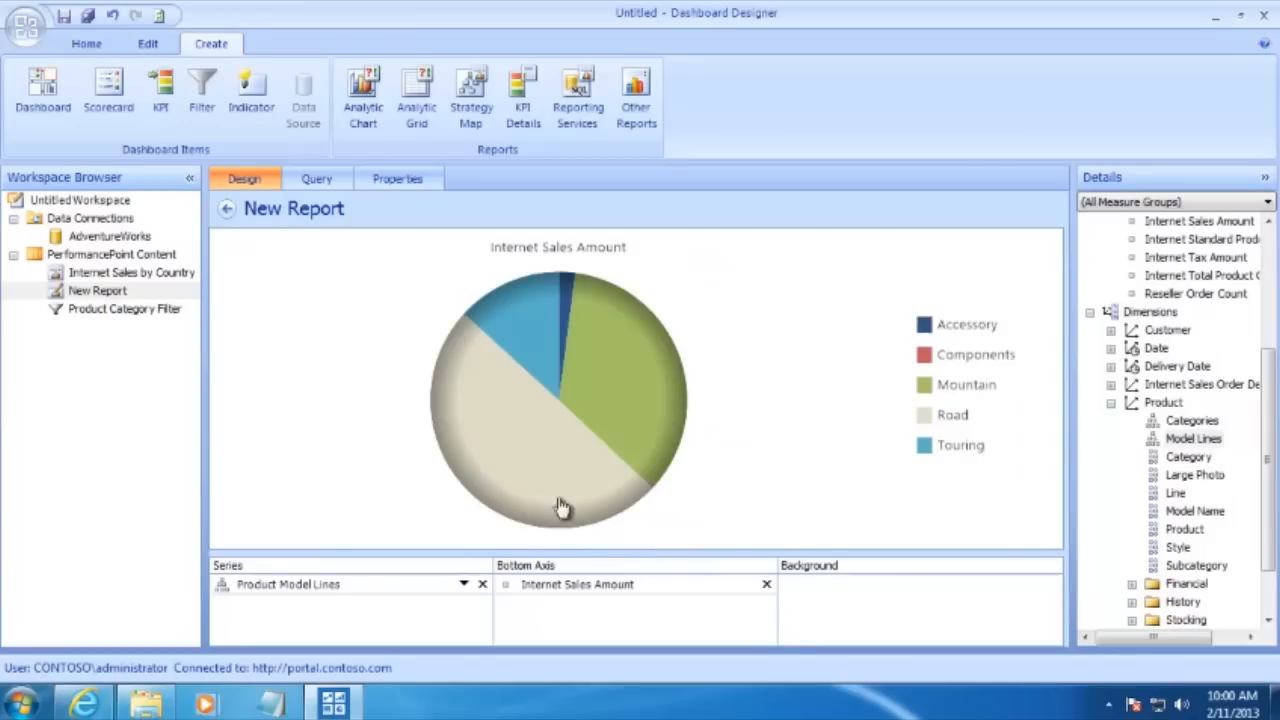
mouse_move(521, 362)
drag(1192, 460, 884, 648)
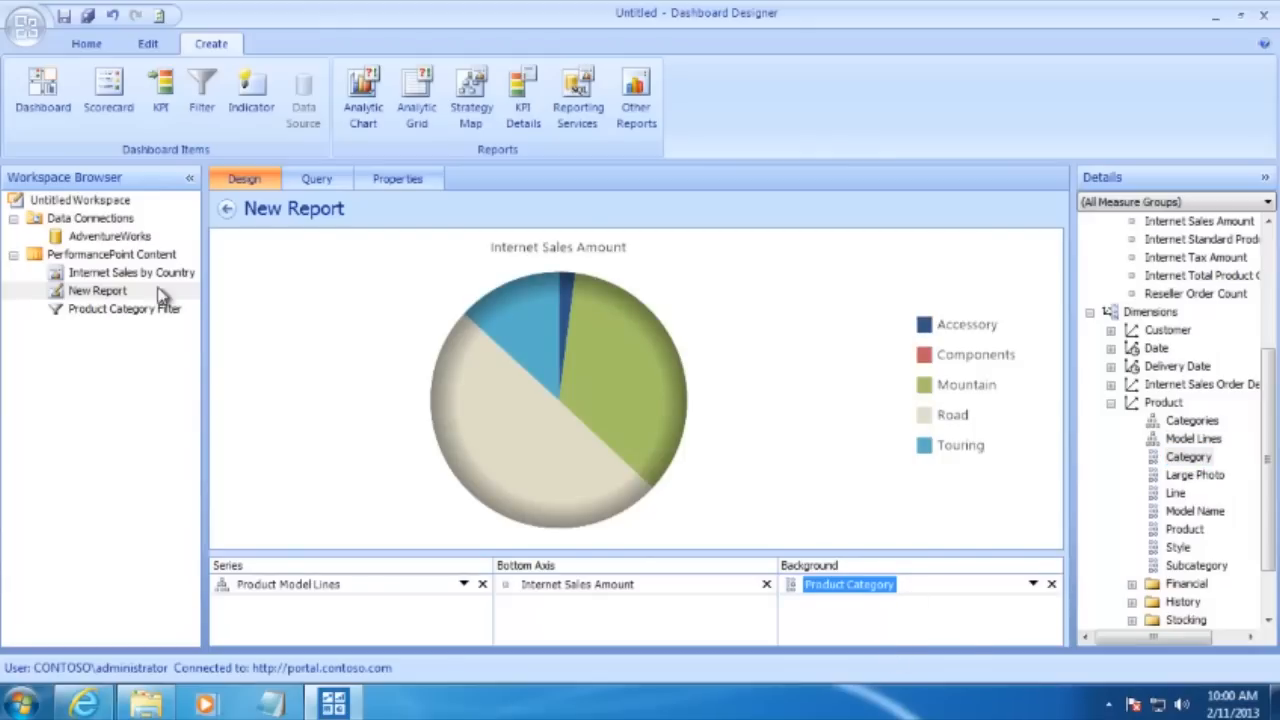
- Rename the pie chart report as Internet Sales by Product Model and save it
click(90, 291)
click(102, 290)
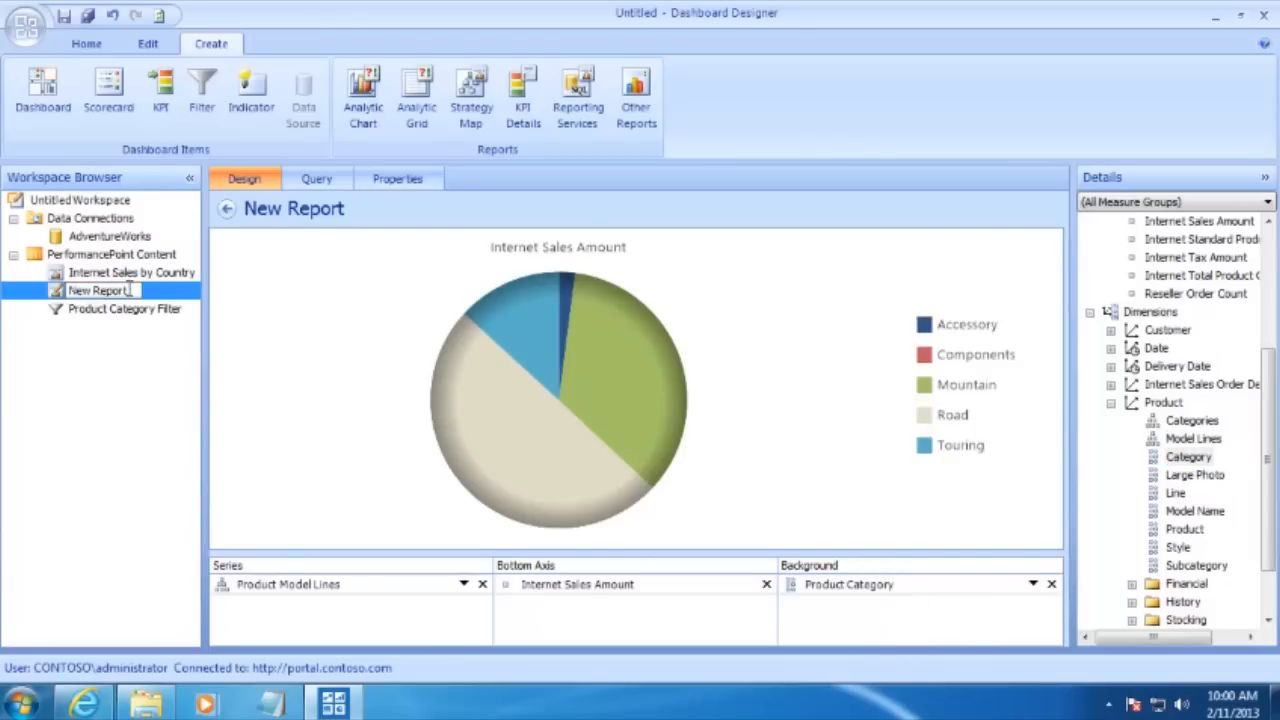
drag(128, 290, 36, 291)
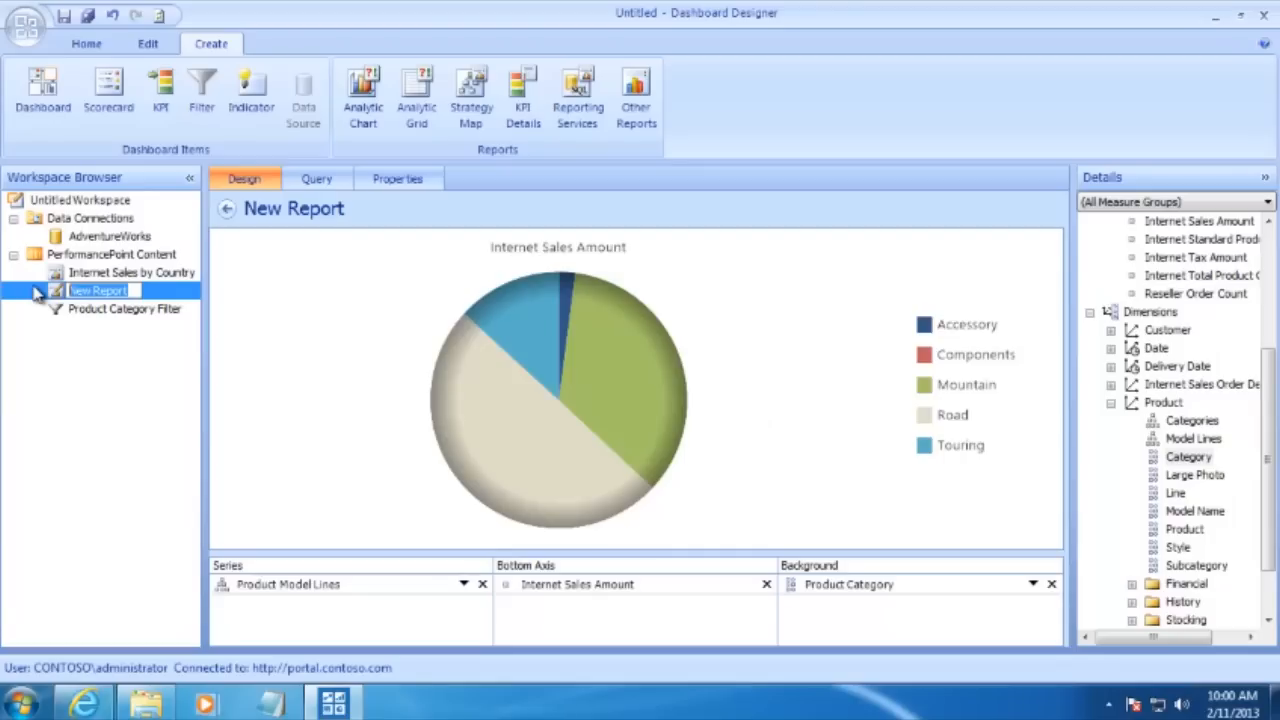
text(Inter)
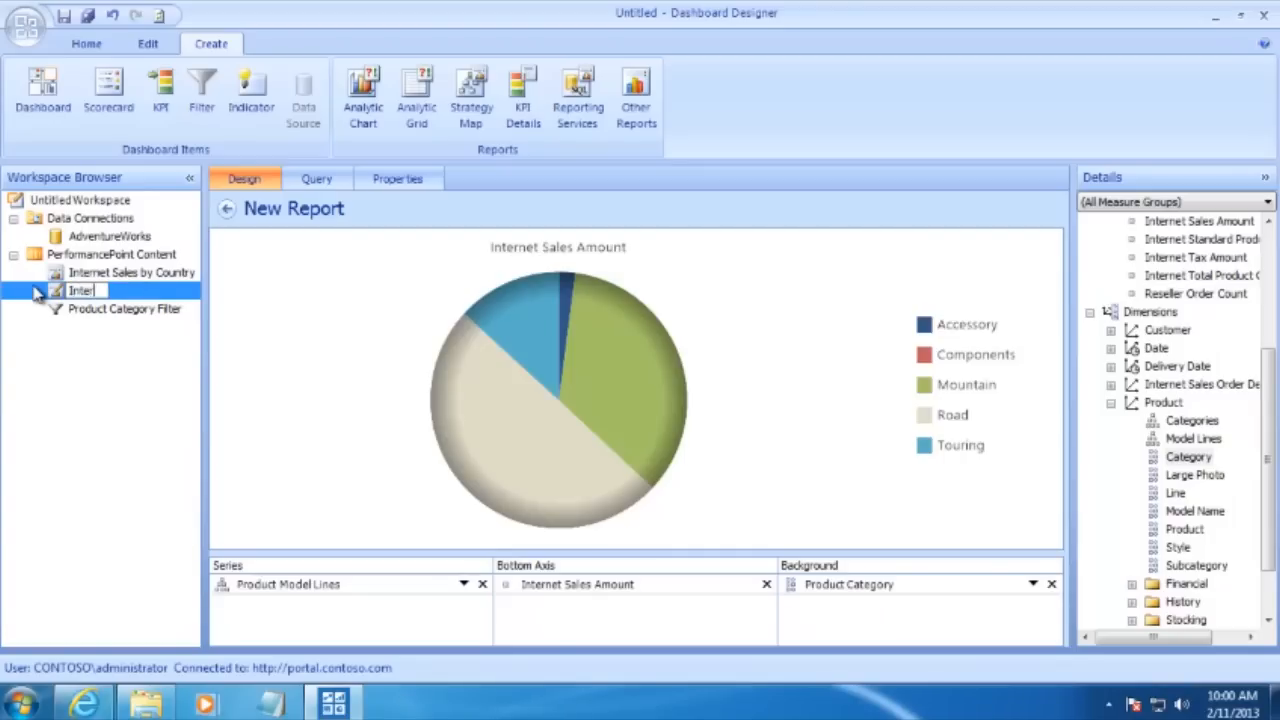
text(net Sales by Product Model)
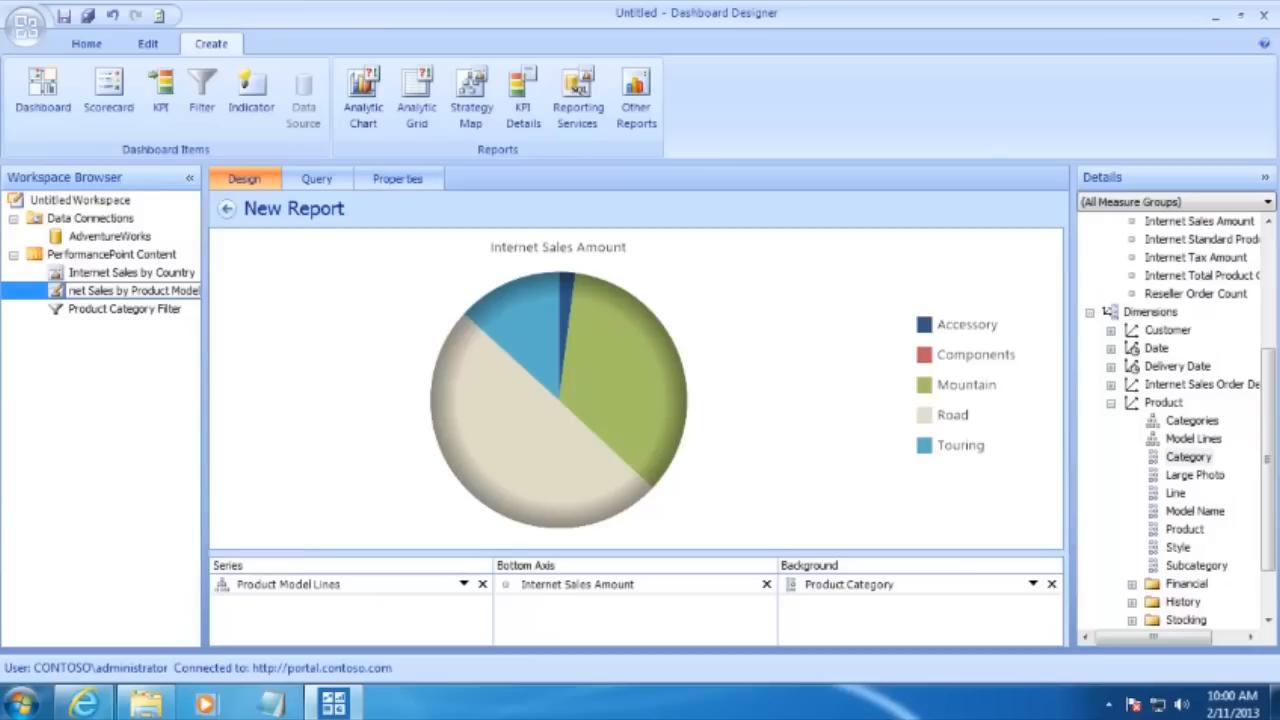
key(Return)
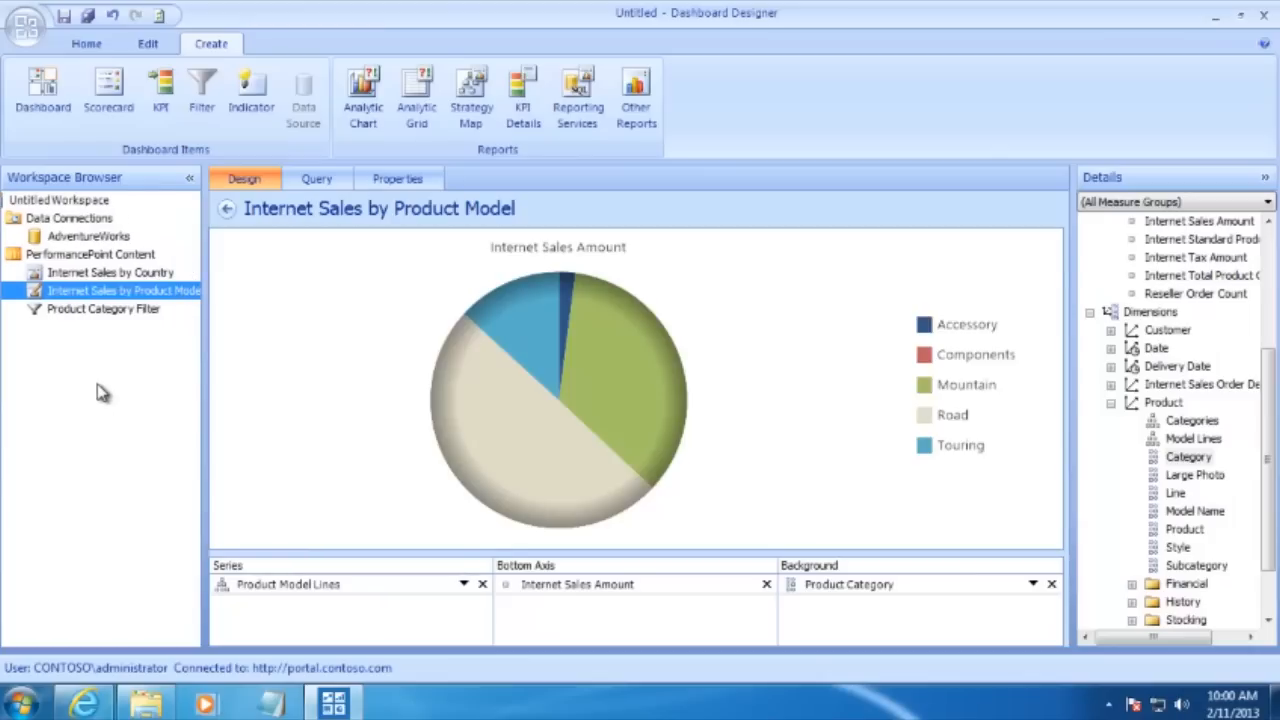
click(63, 16)
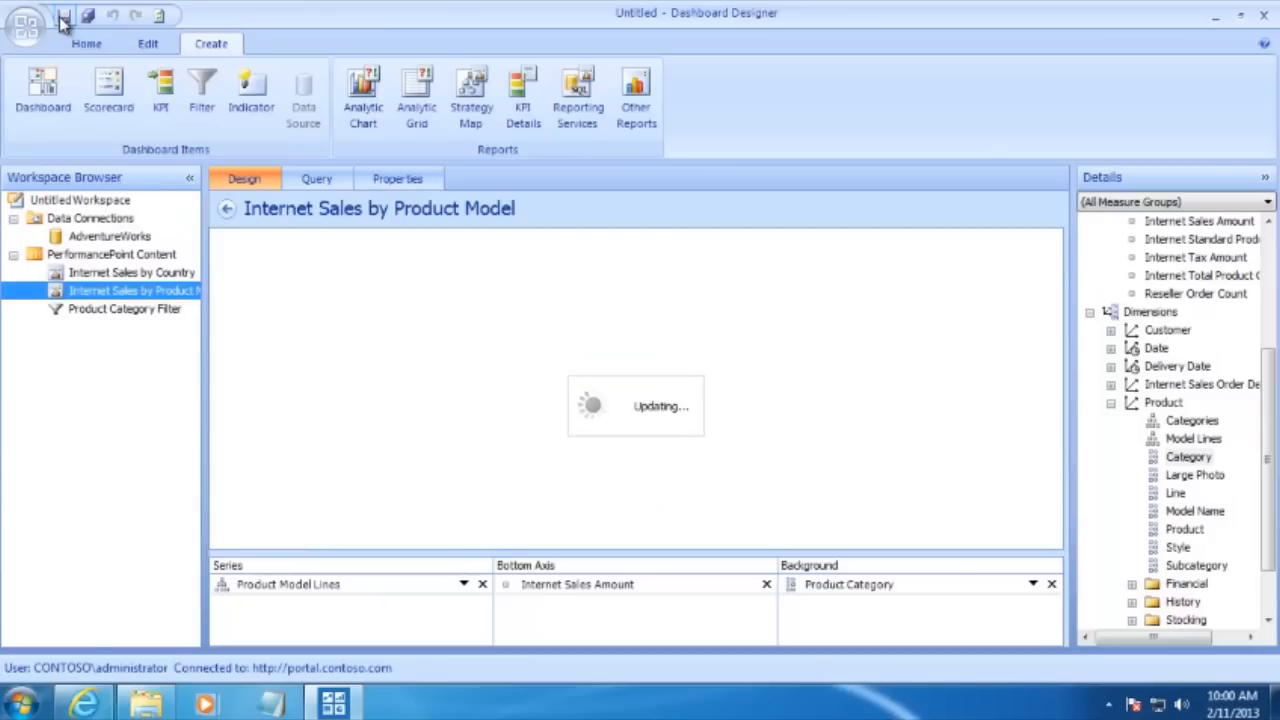
- Create another Analytic Chart in PerformancePoint Content from the AdventureWorks data source and name it Internet Sales by Year
click(104, 256)
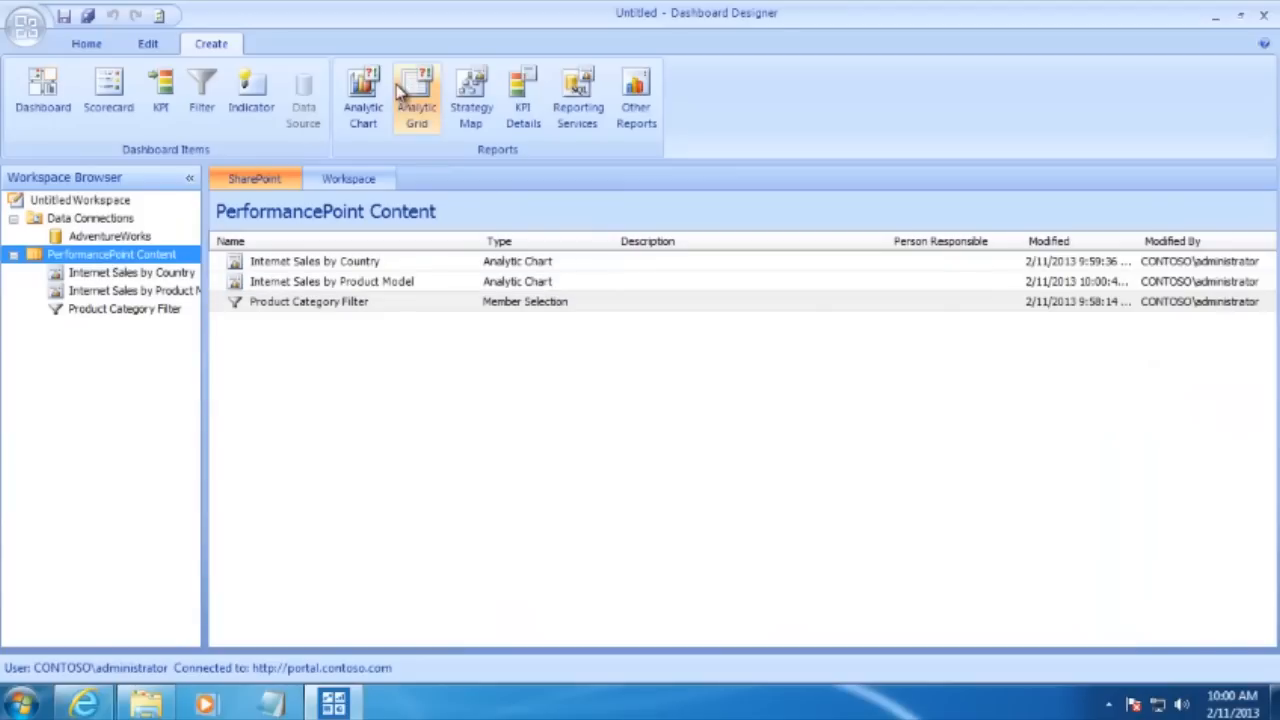
click(365, 95)
click(572, 321)
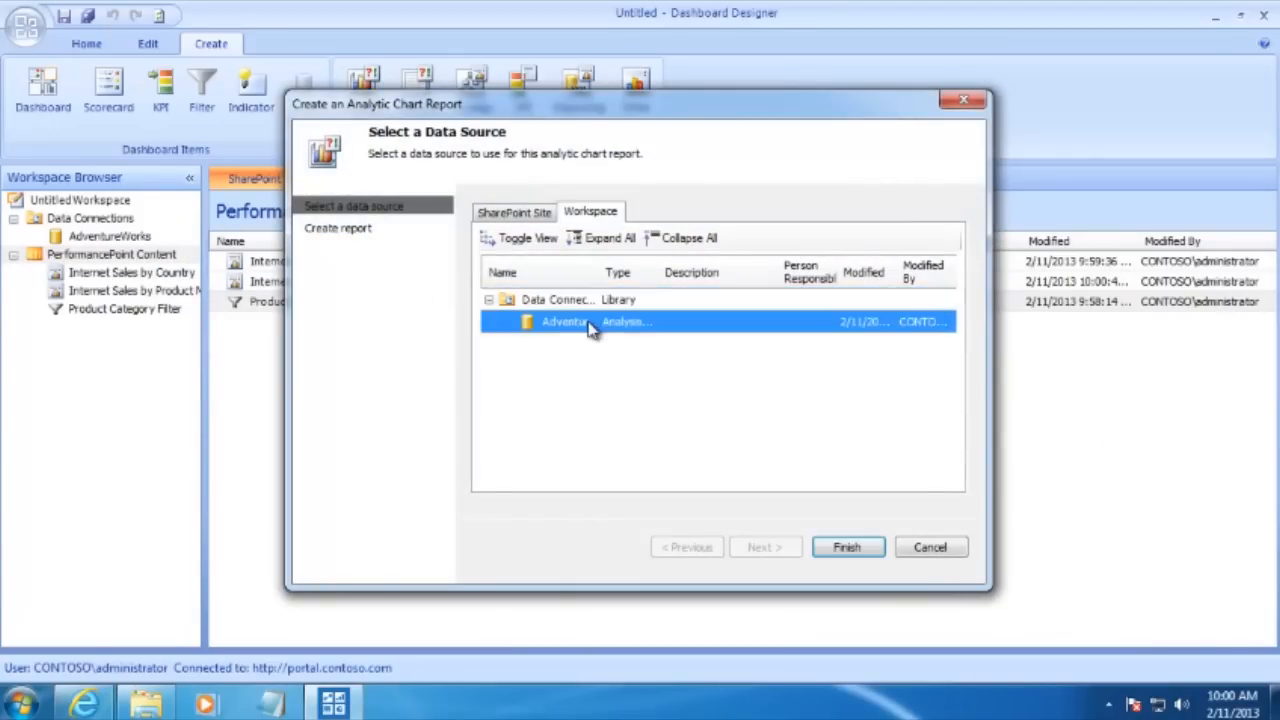
click(849, 549)
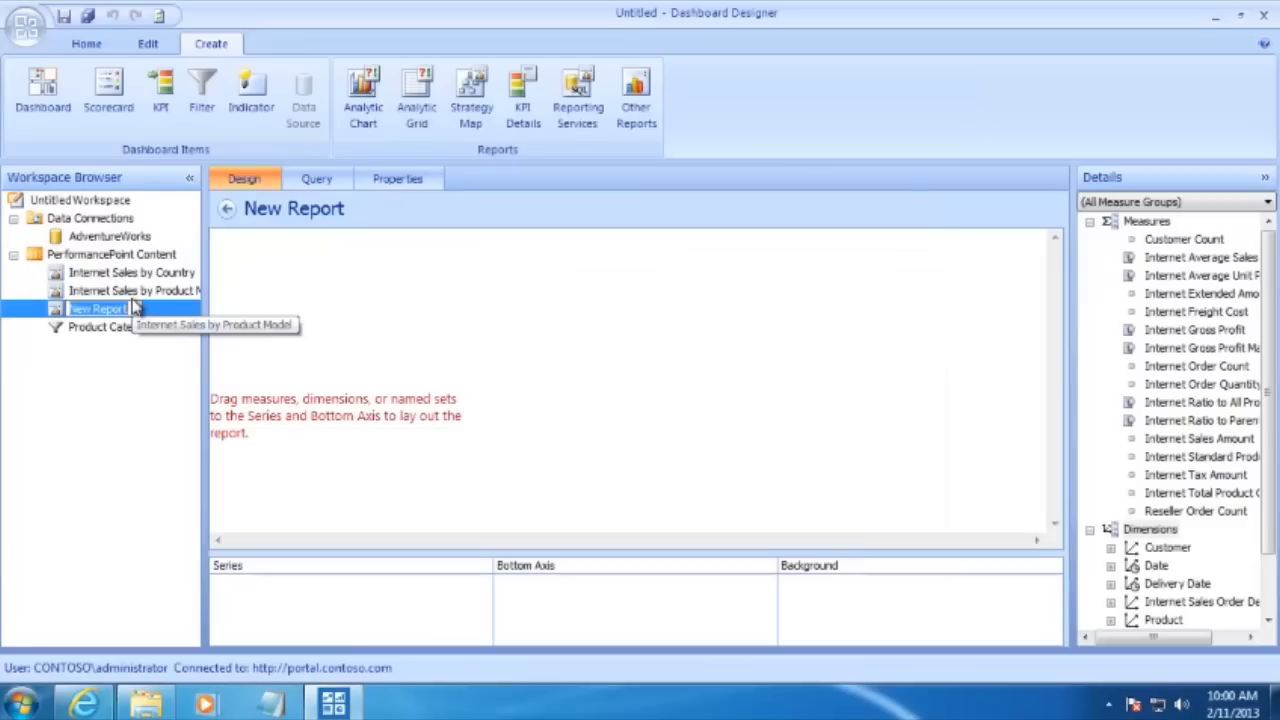
text(Internet Sales by Year)
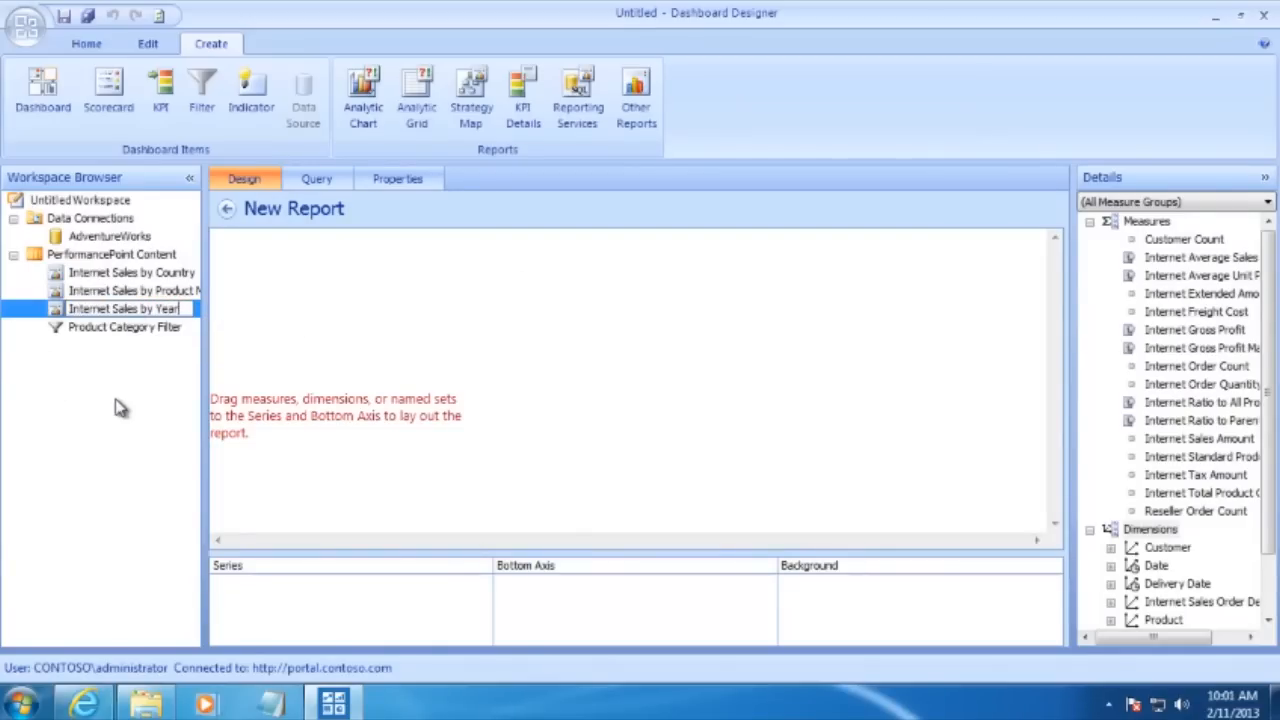
key(Return)
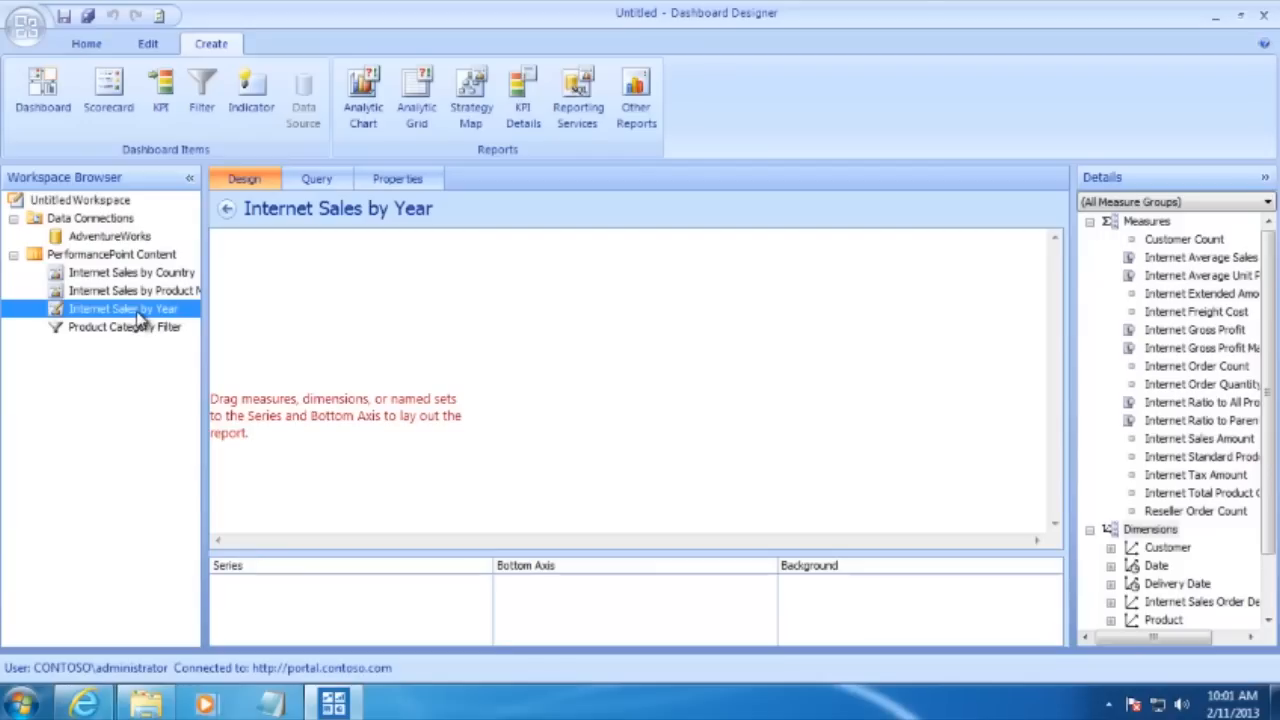
click(137, 312)
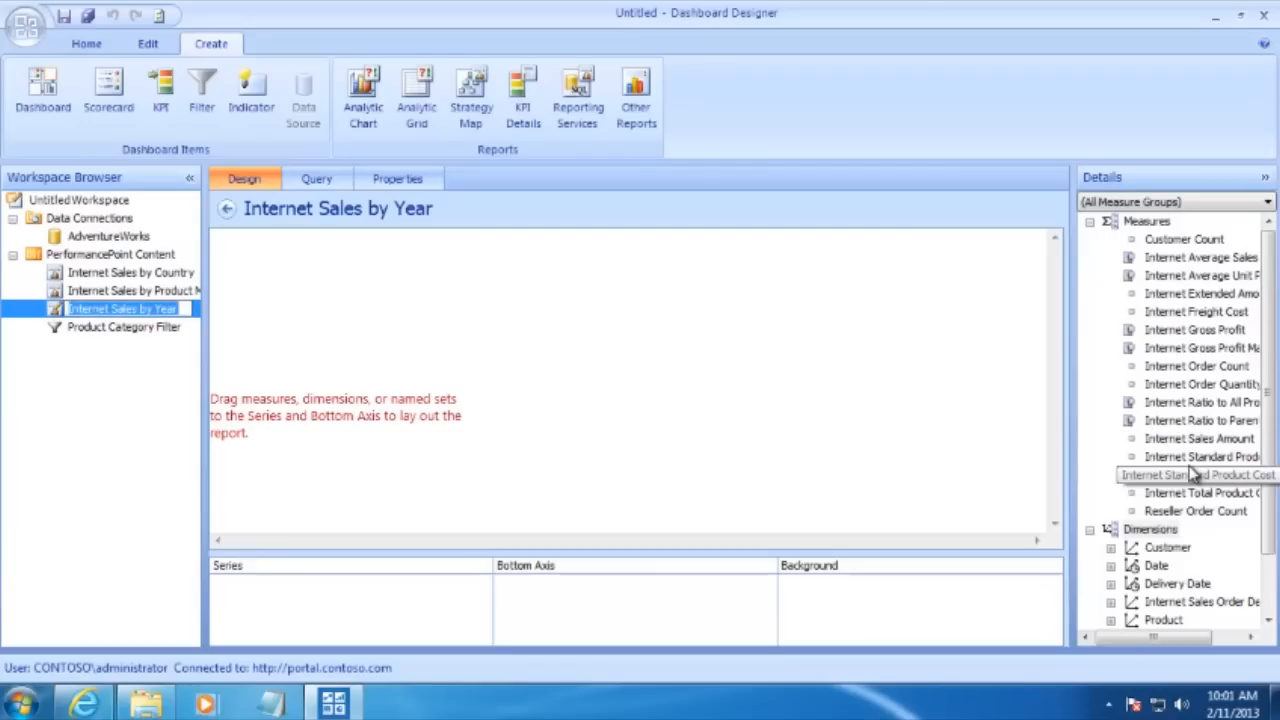
- Plot Internet Sales Amount on the Bottom Axis with the Customer dimension's Country attribute as Series
drag(1207, 443, 660, 598)
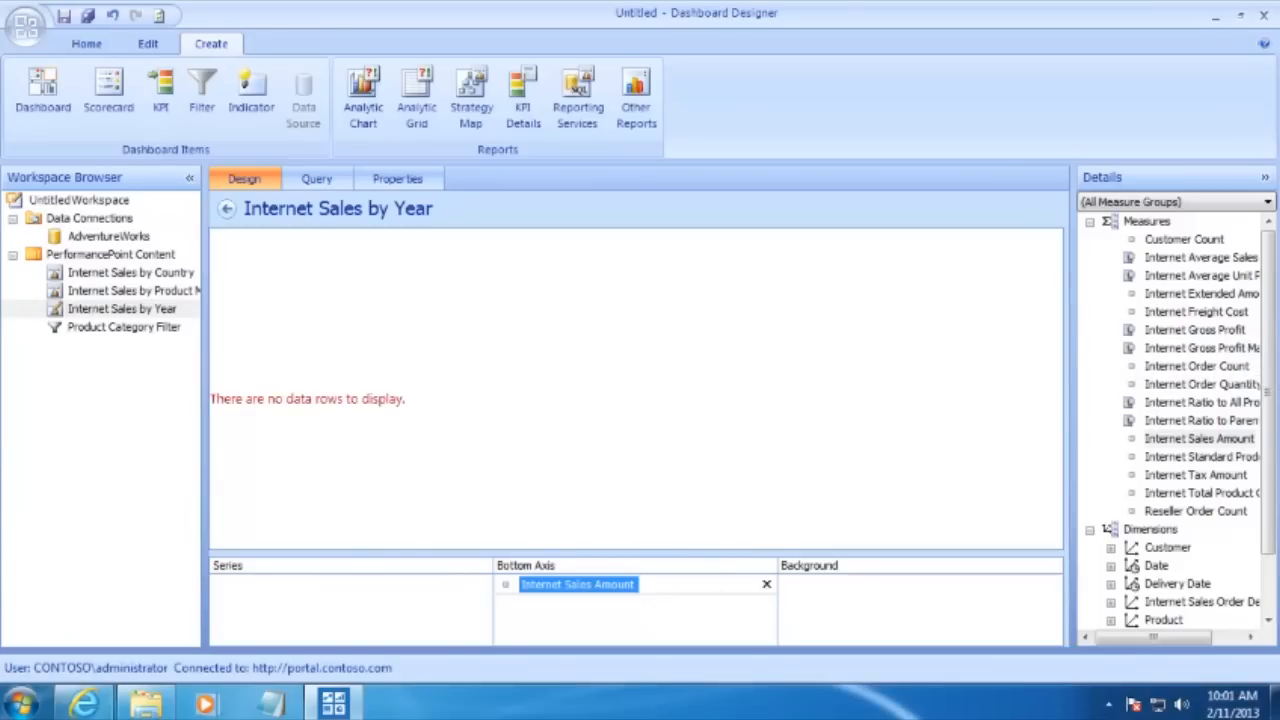
scroll(1273, 390, down, 2)
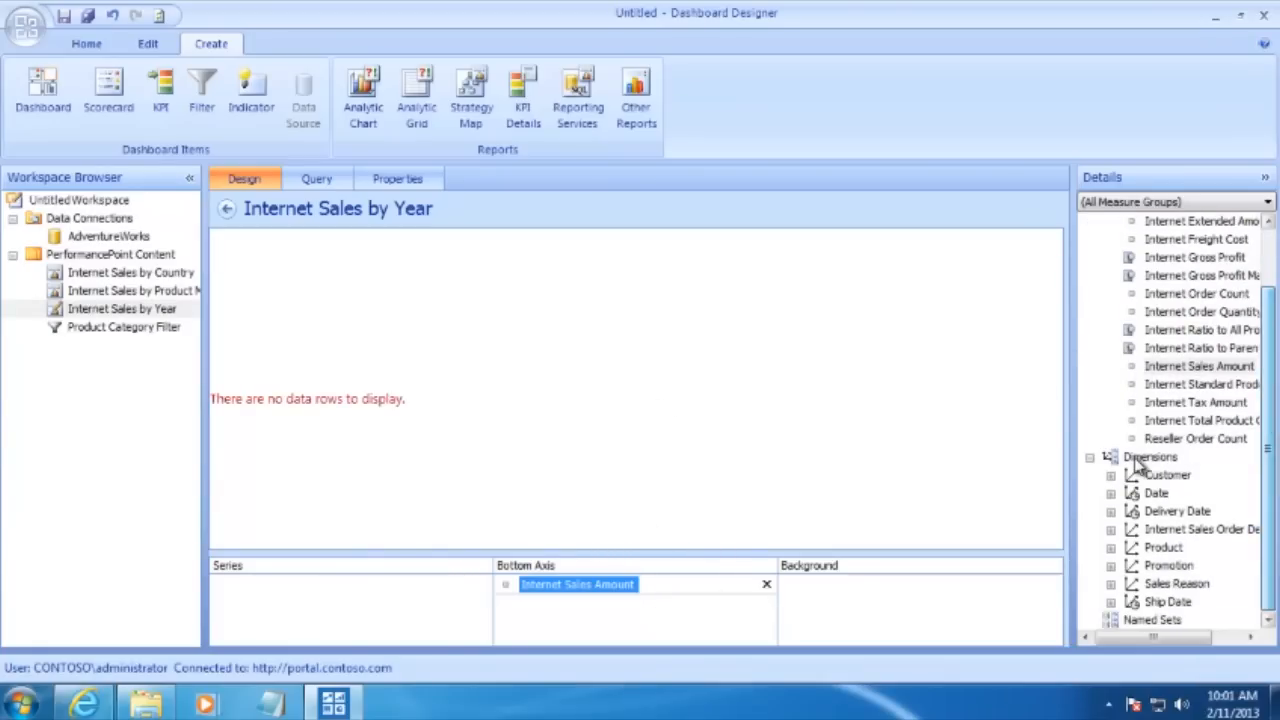
click(1110, 476)
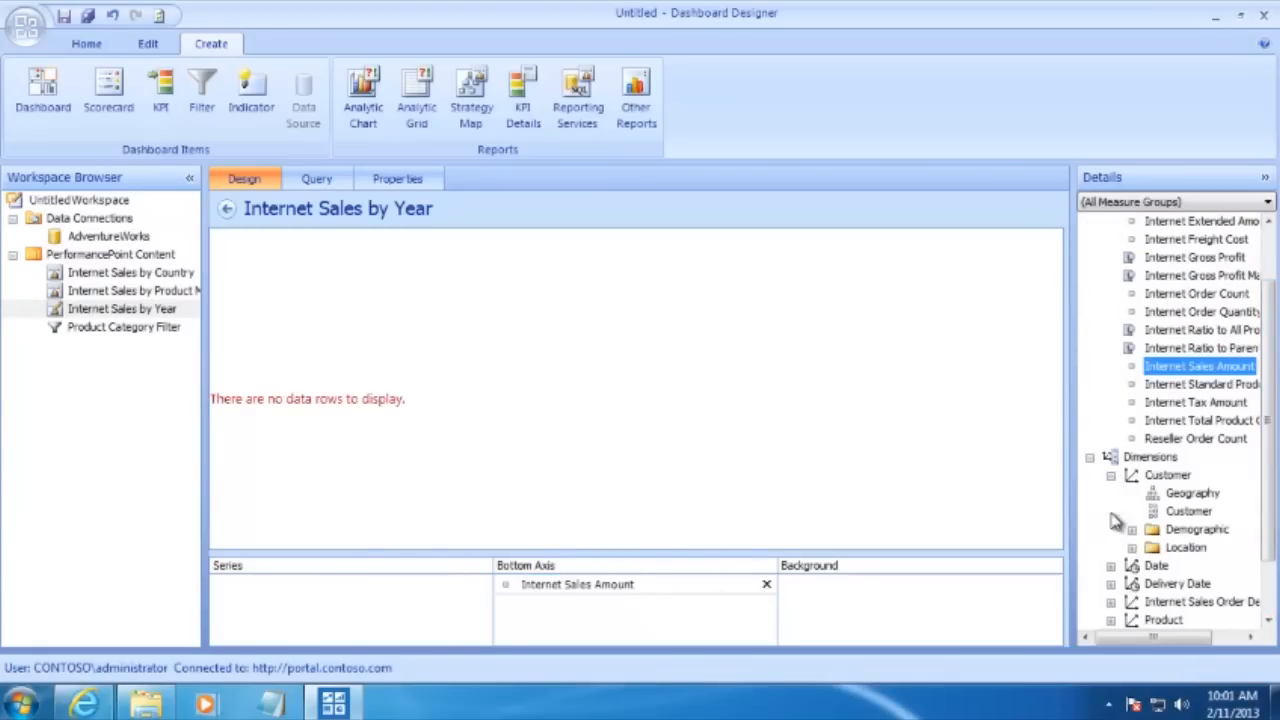
click(1131, 548)
scroll(1200, 530, down, 2)
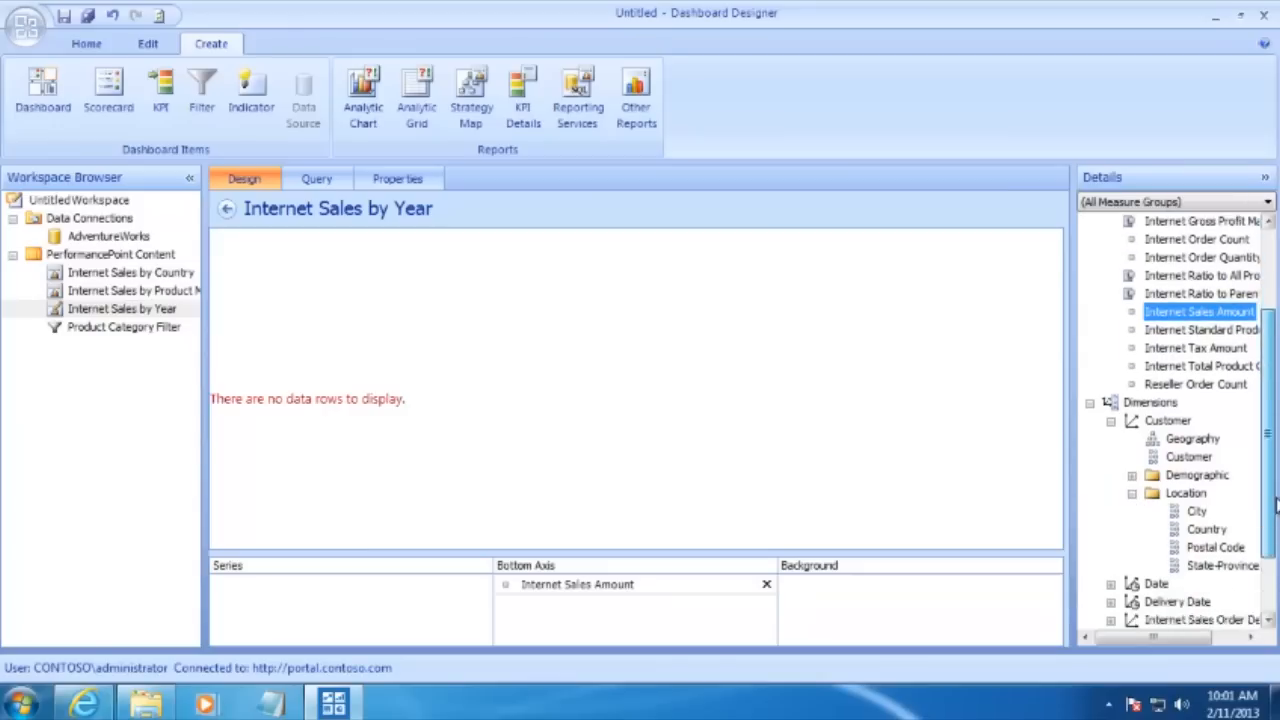
drag(1206, 512, 325, 597)
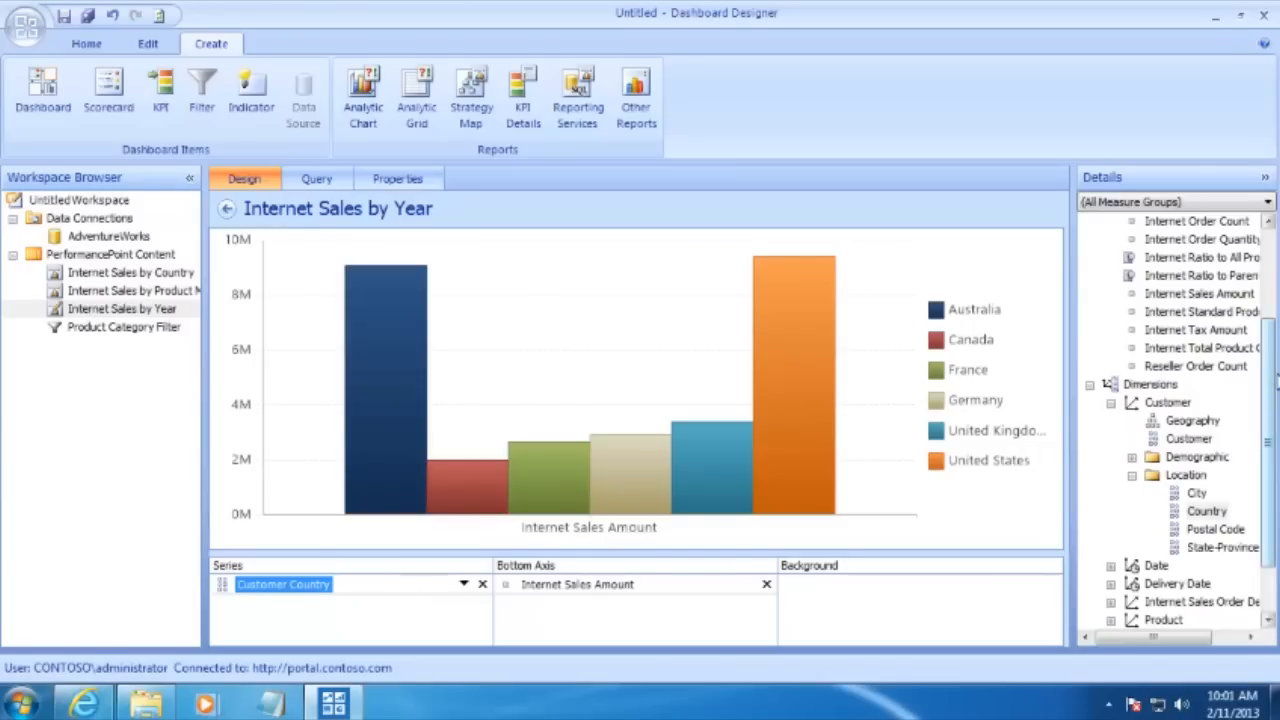
- Add the Date dimension's Calendar Year attribute to the Bottom Axis below Internet Sales Amount
click(1111, 566)
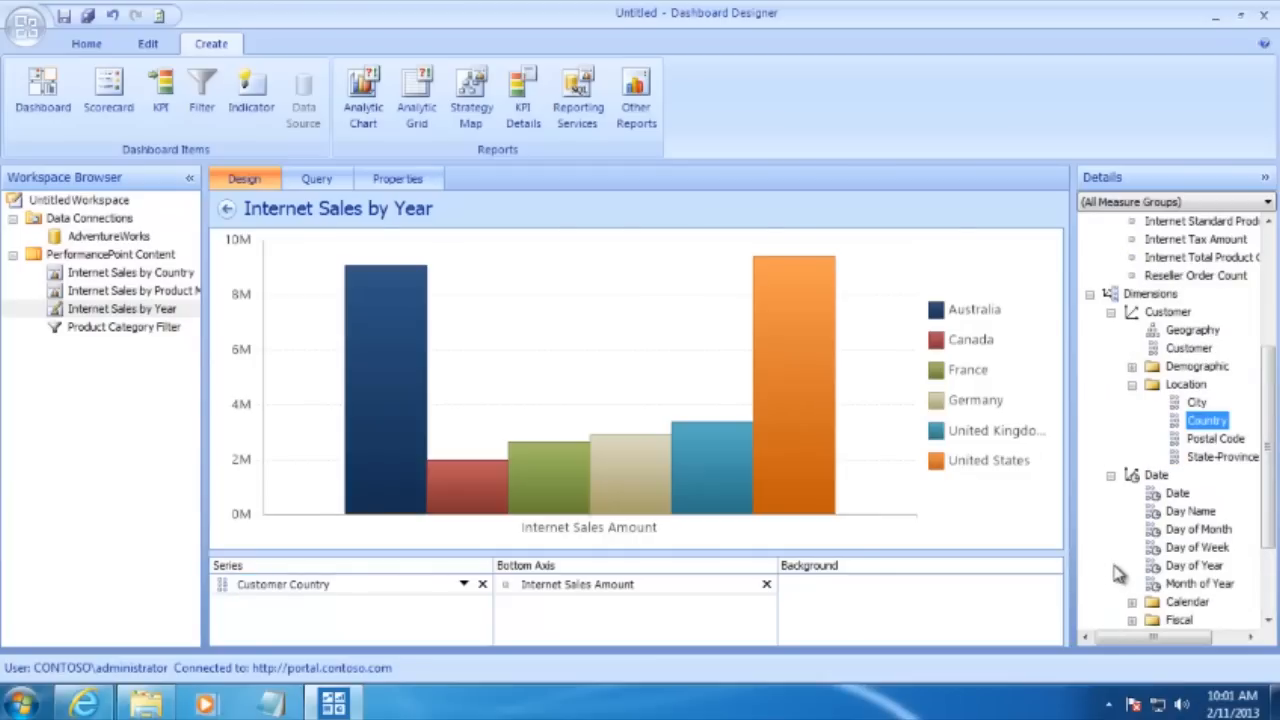
scroll(1247, 418, down, 2)
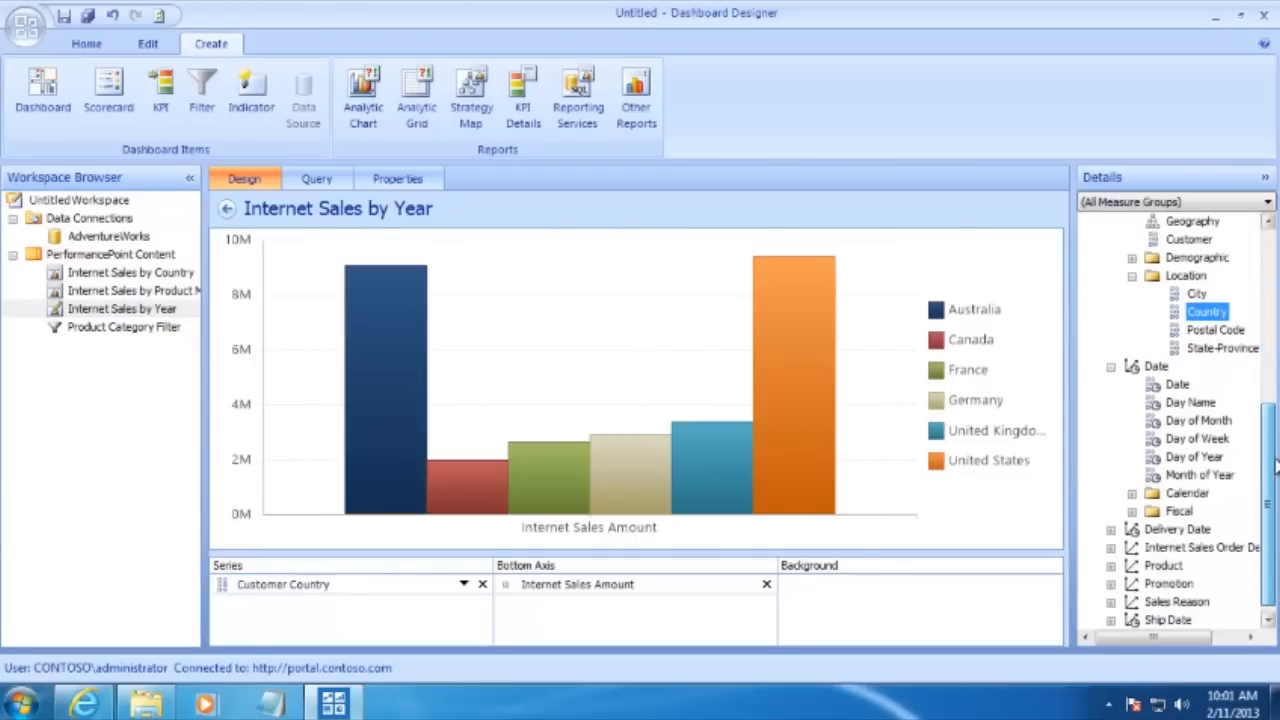
click(1132, 494)
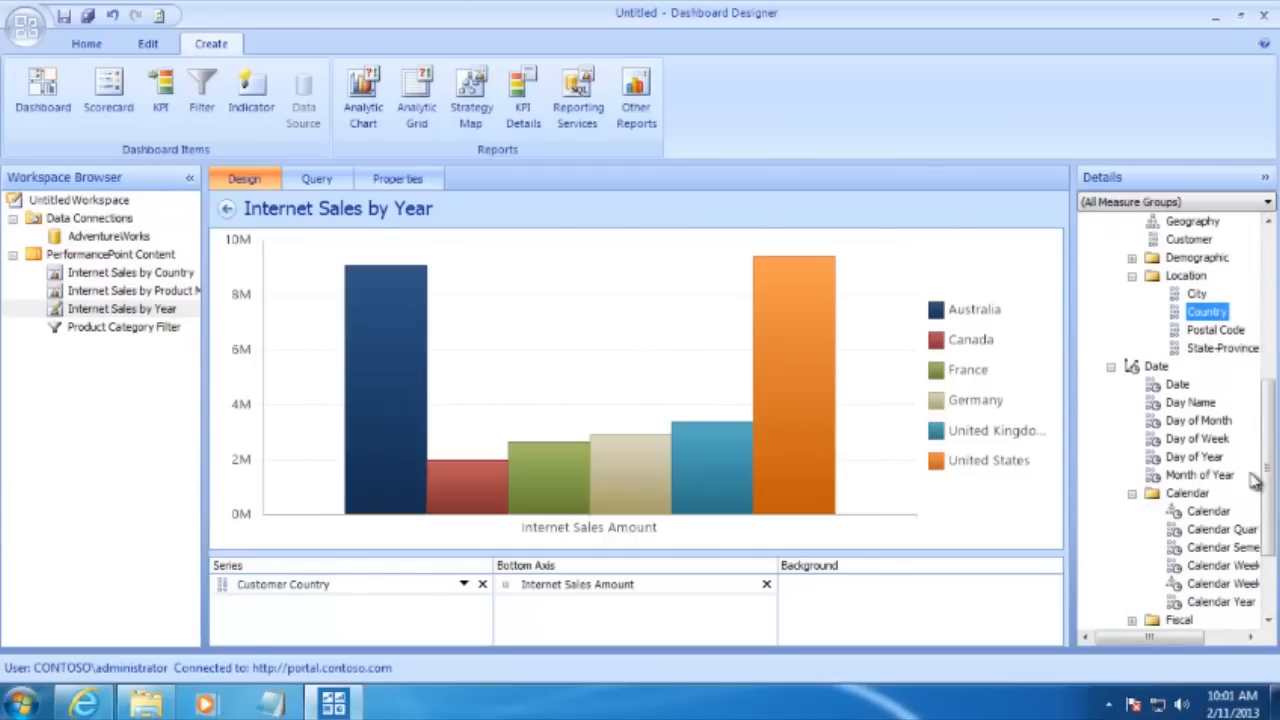
scroll(1225, 545, down, 2)
drag(1232, 540, 565, 612)
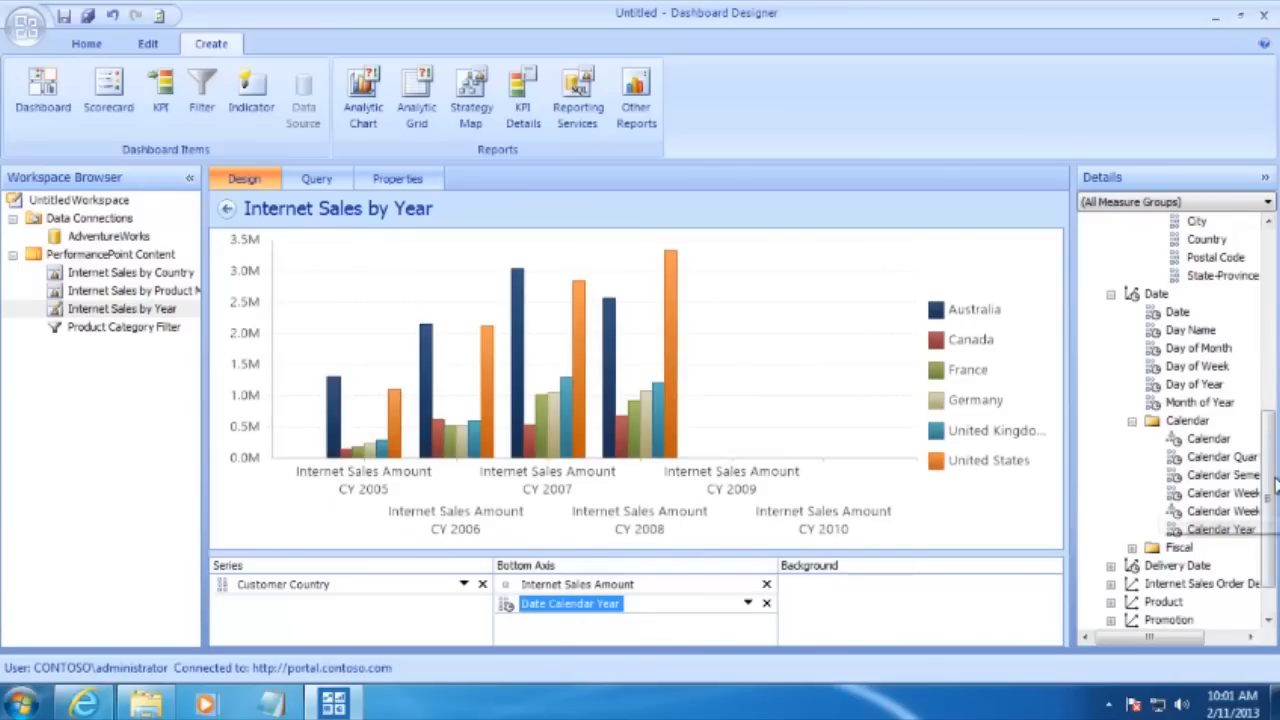
- Add the Product dimension's Category attribute to the Background of the Internet Sales by Year chart
scroll(1275, 462, down, 1)
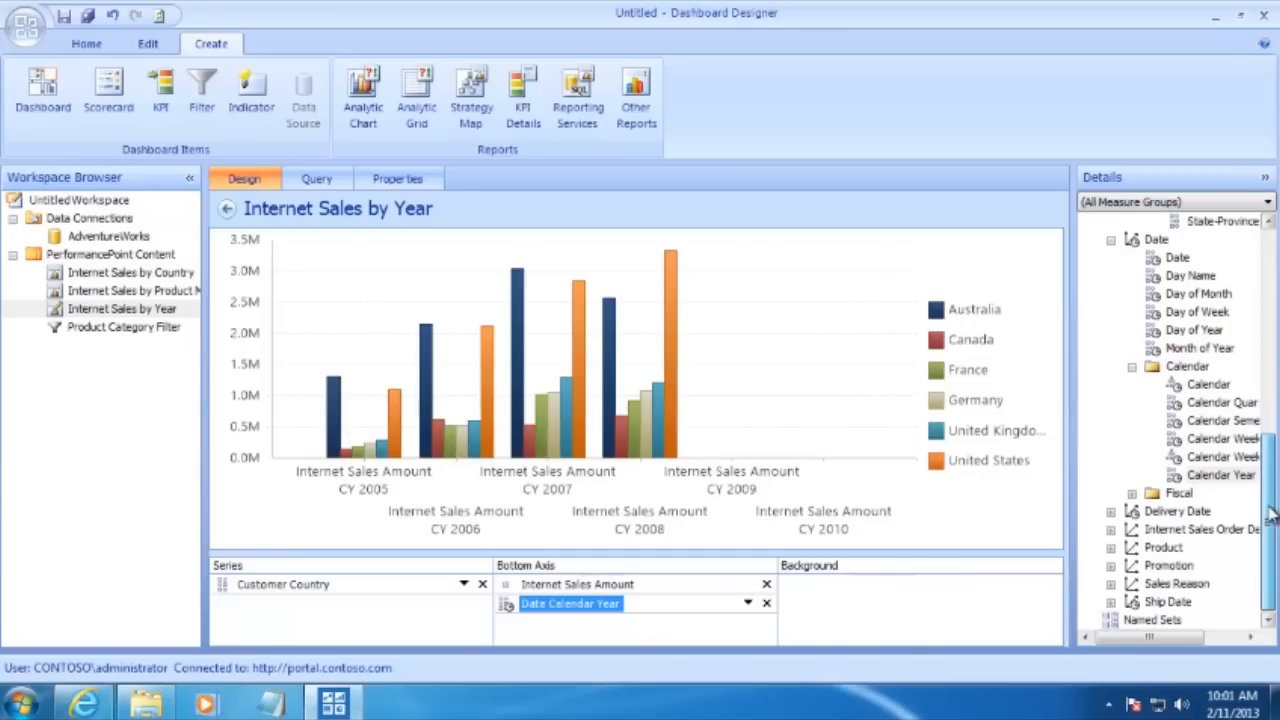
click(1111, 548)
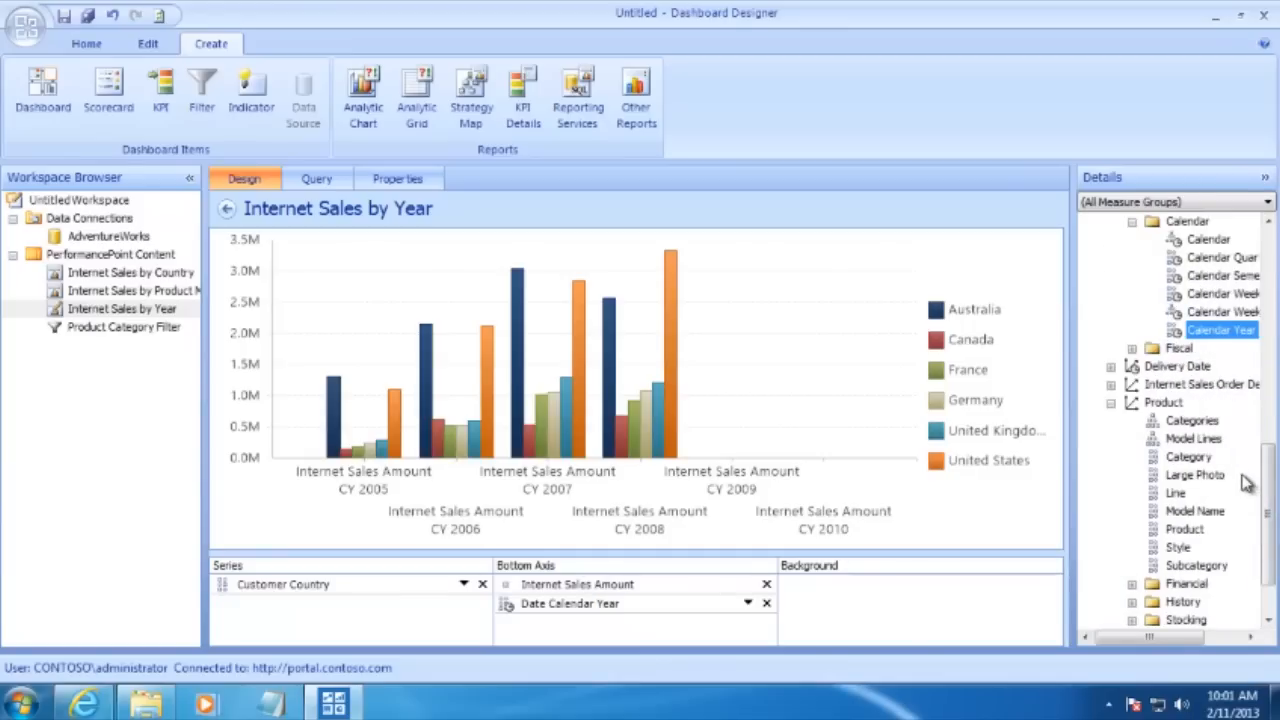
drag(1200, 457, 864, 621)
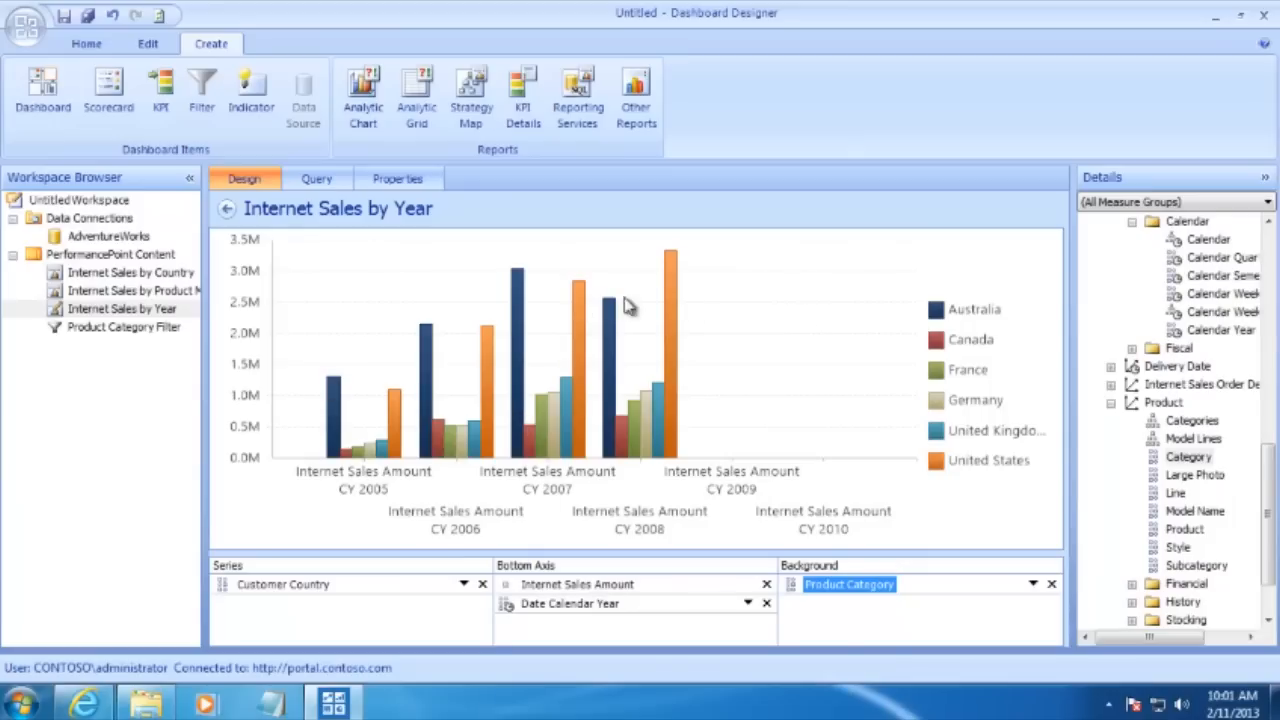
- Change the Internet Sales by Year report type to Line Chart with Markers
right_click(372, 297)
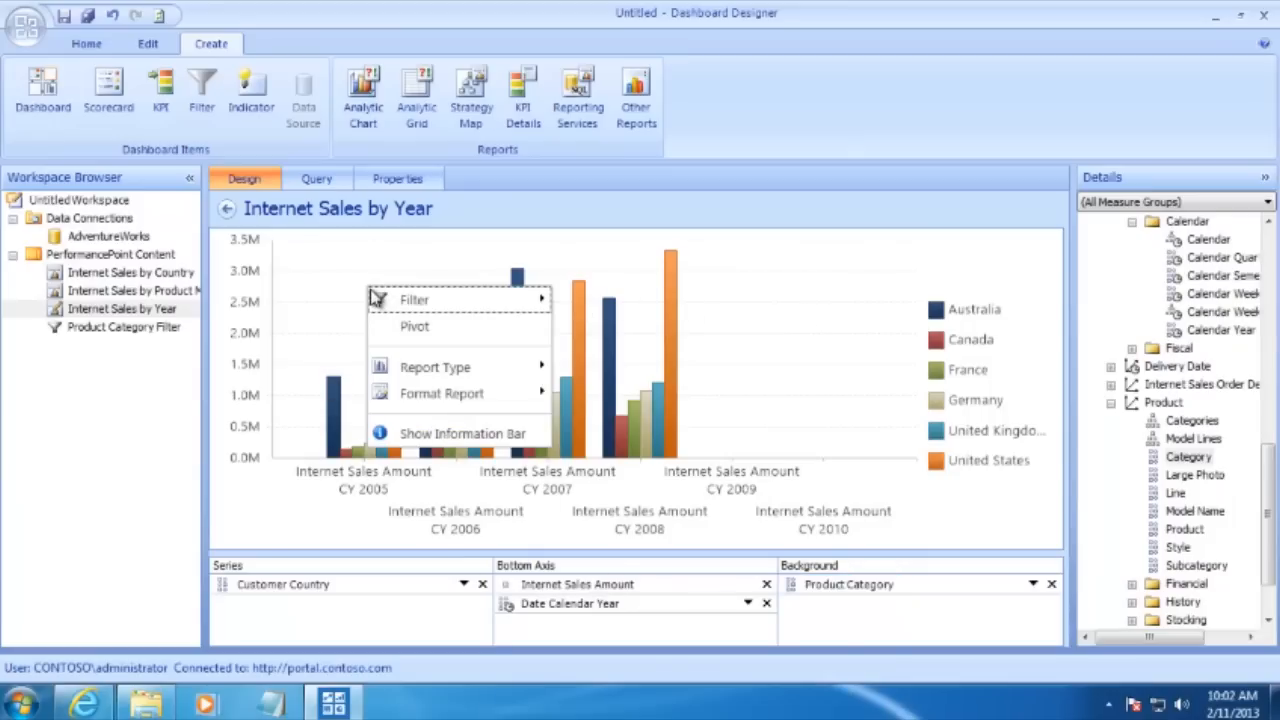
mouse_move(428, 367)
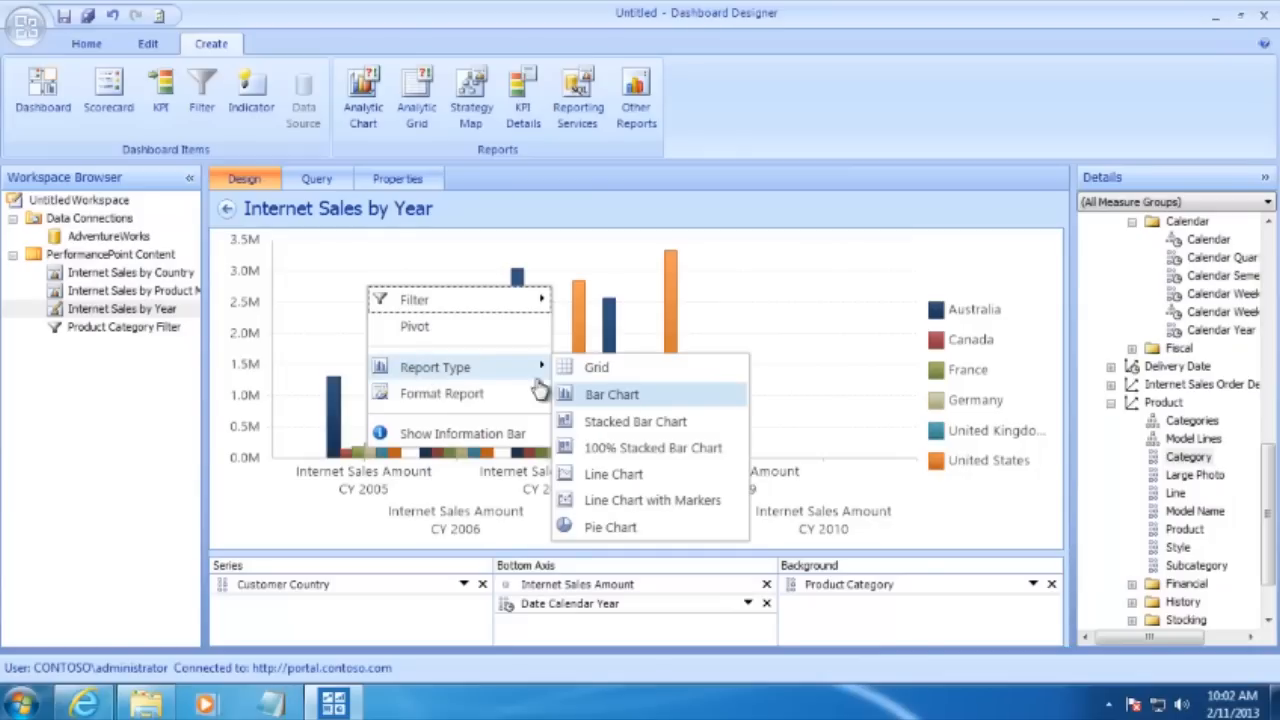
click(668, 502)
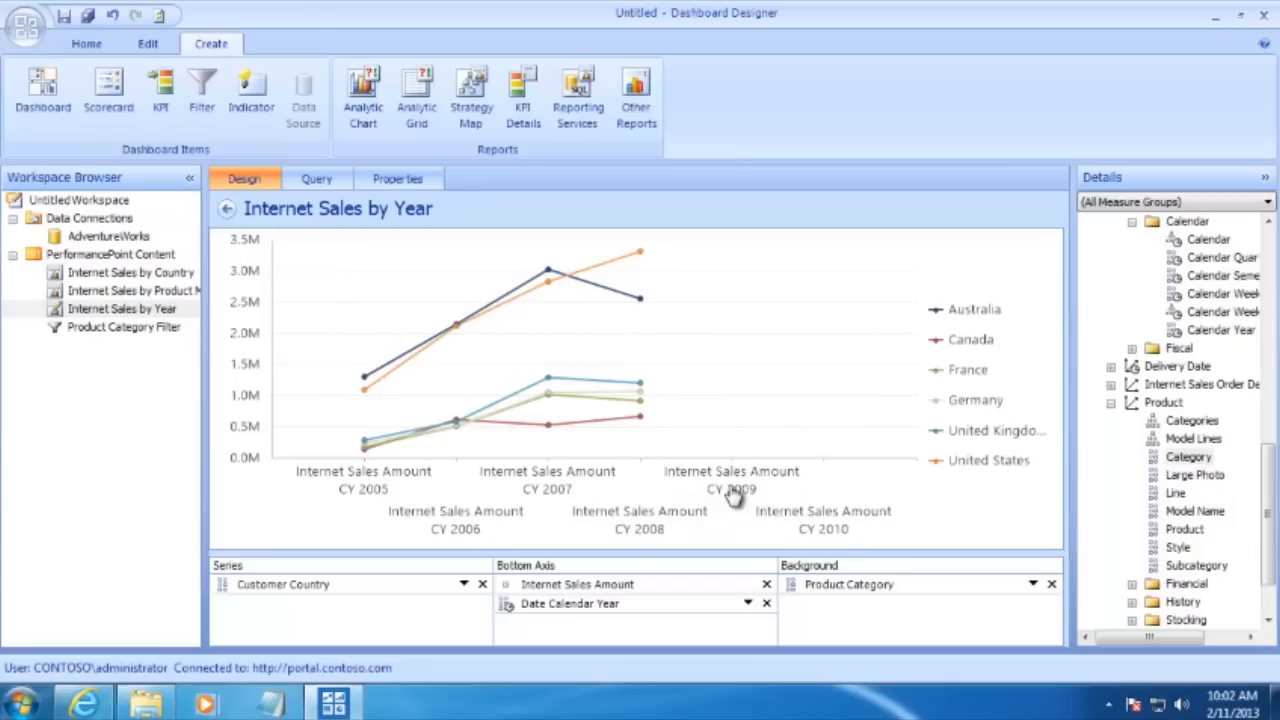
- Filter the empty axis items out of the Internet Sales by Year line chart and save the report
right_click(686, 320)
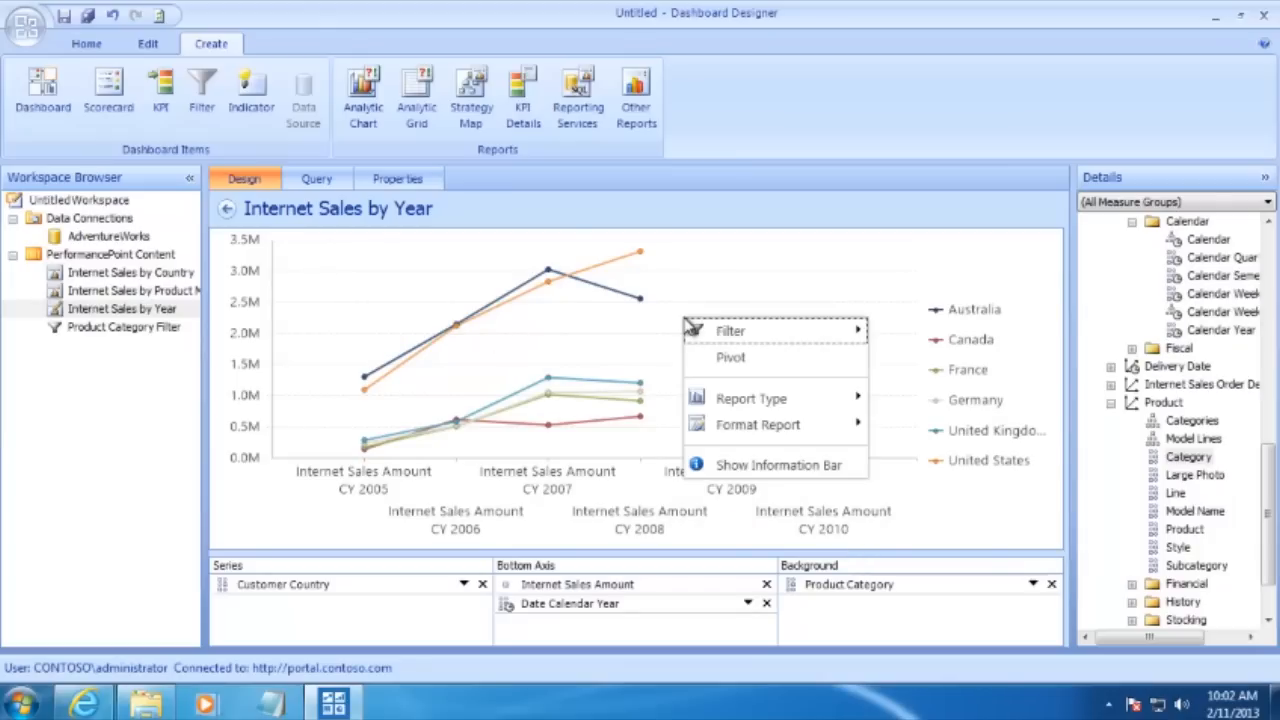
mouse_move(740, 340)
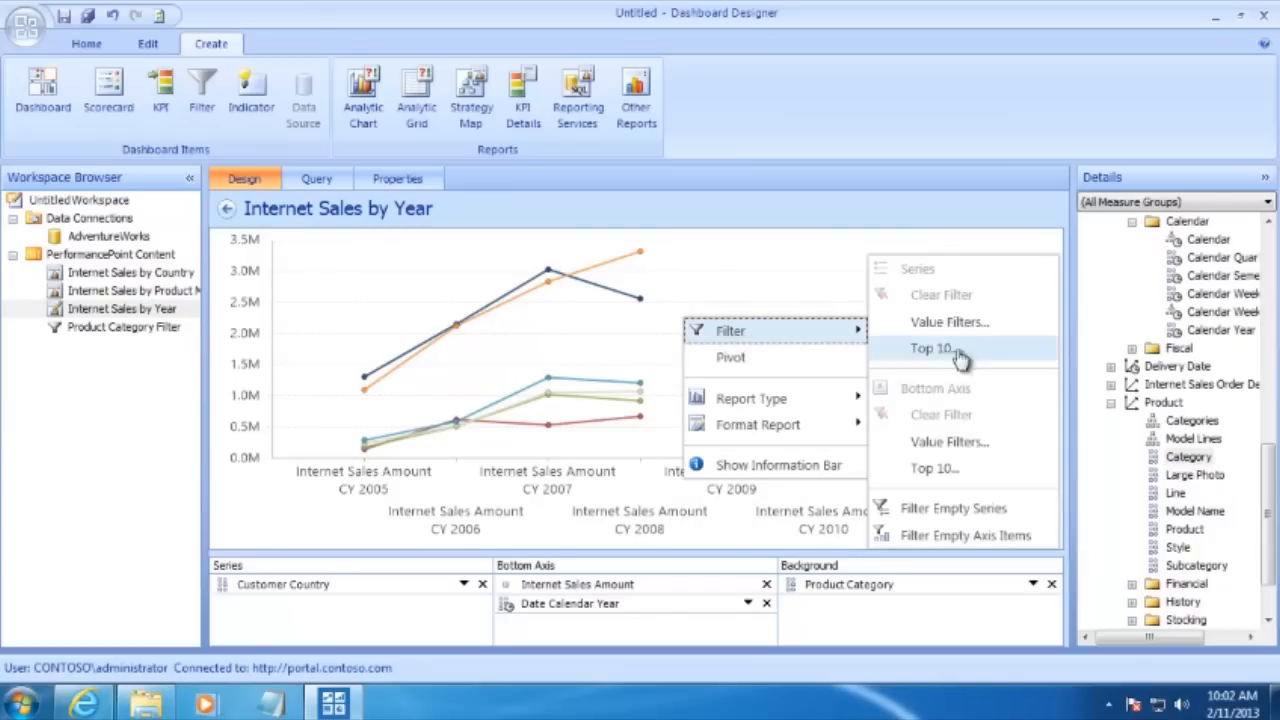
click(965, 538)
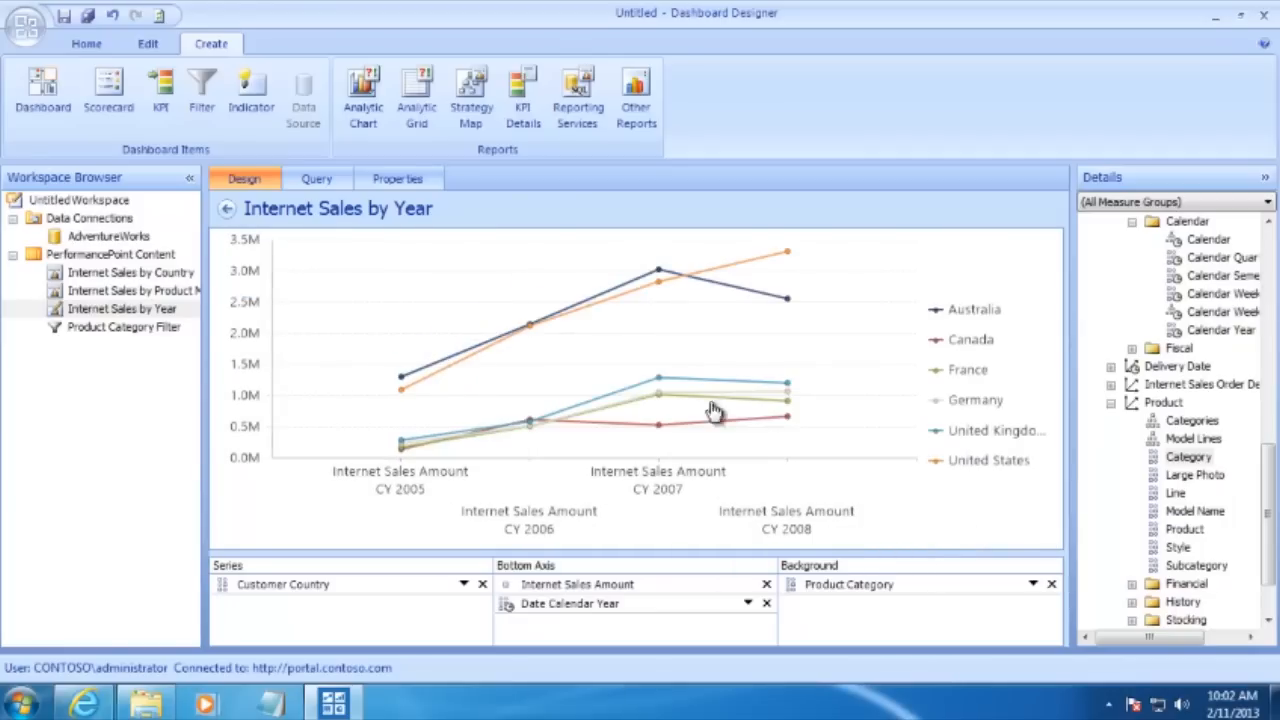
click(64, 22)
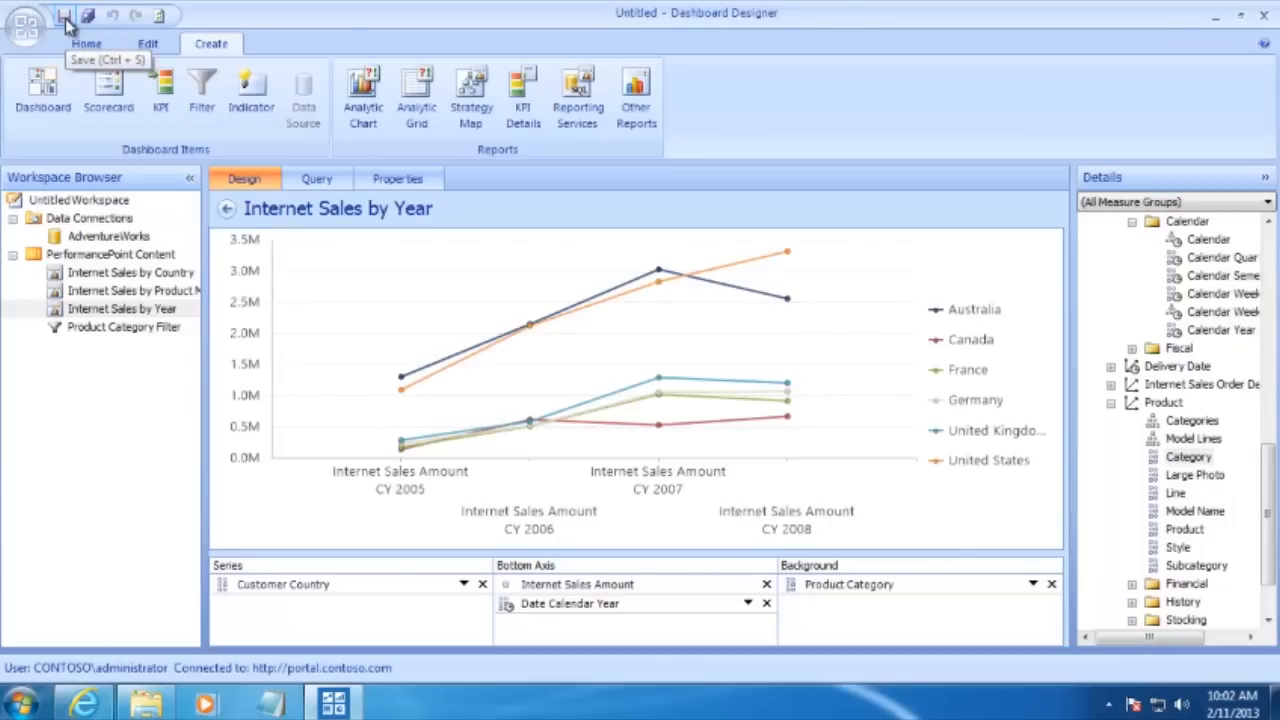
- Create a dashboard in PerformancePoint Content using the Header, 2 Columns page template
click(118, 258)
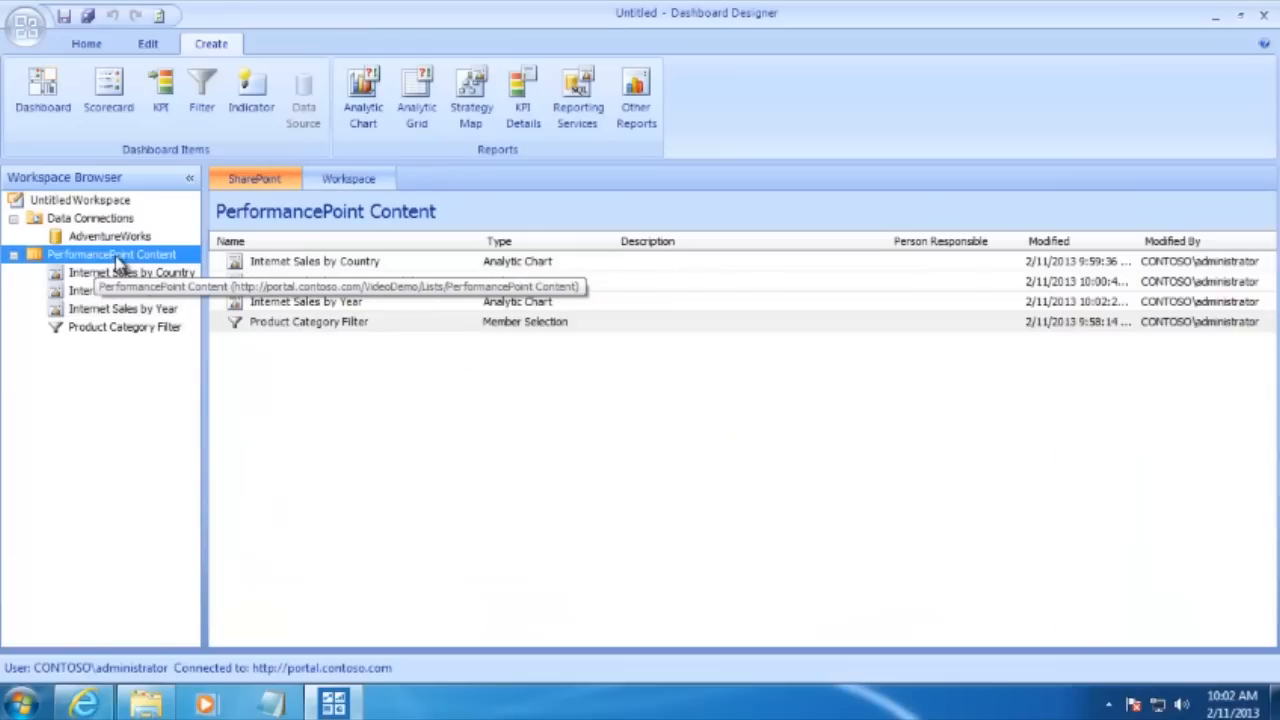
click(62, 89)
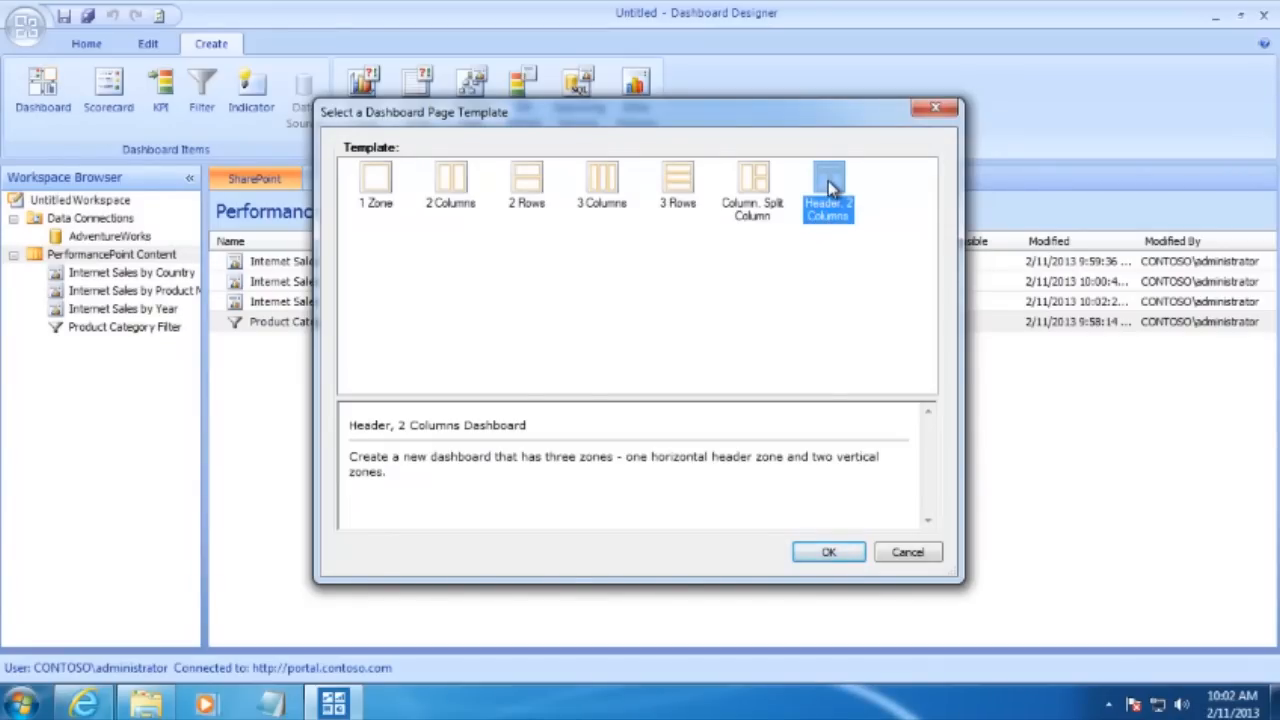
click(829, 556)
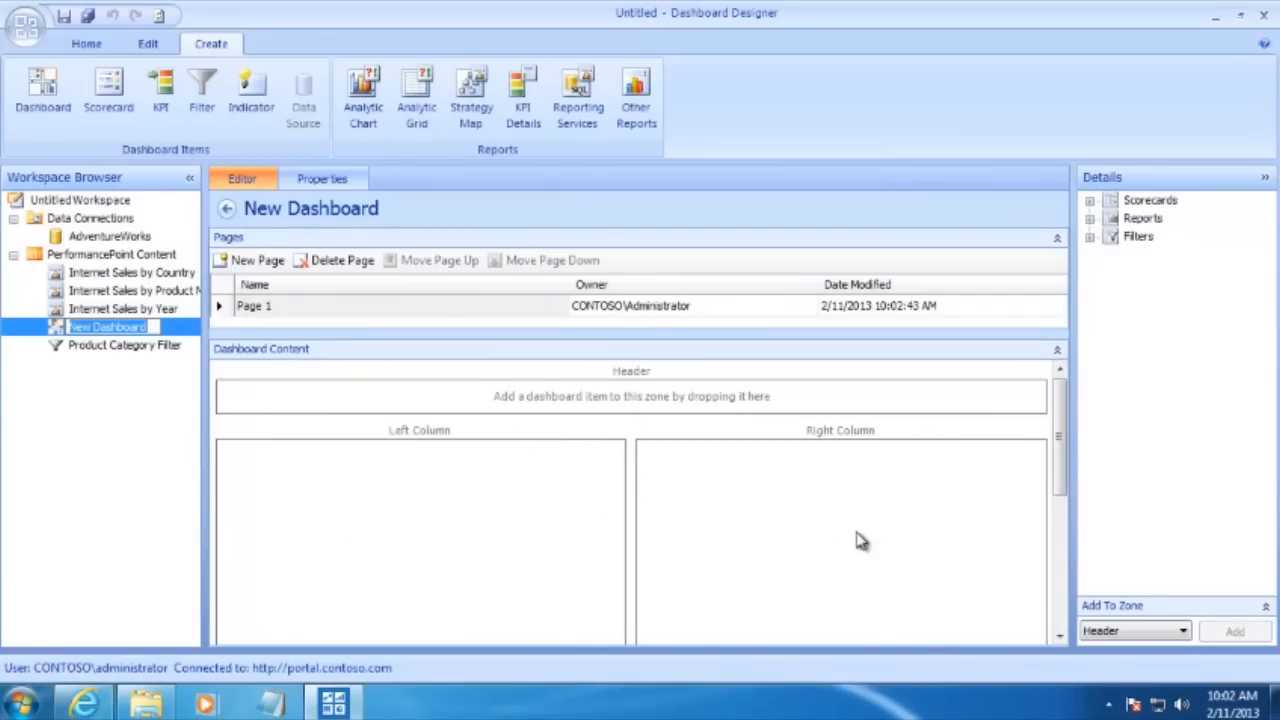
- Add another zone below the Left Column zone on the dashboard page
drag(1063, 443, 1058, 615)
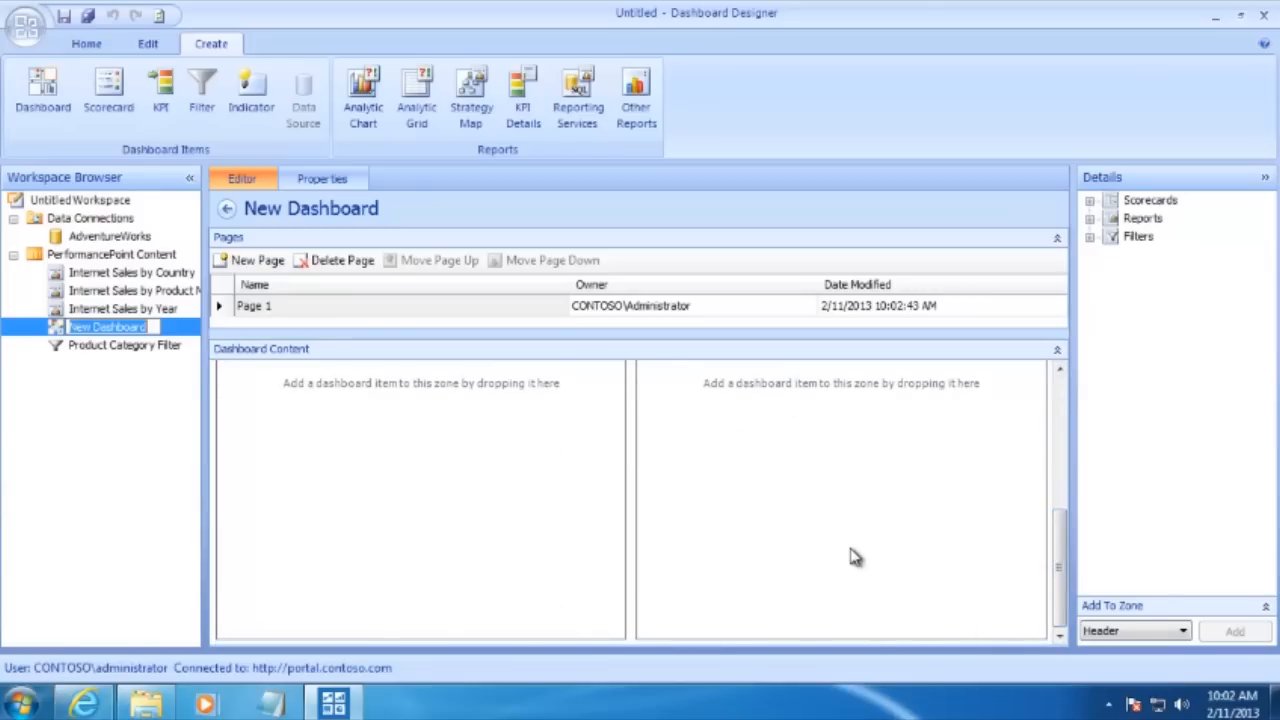
right_click(580, 563)
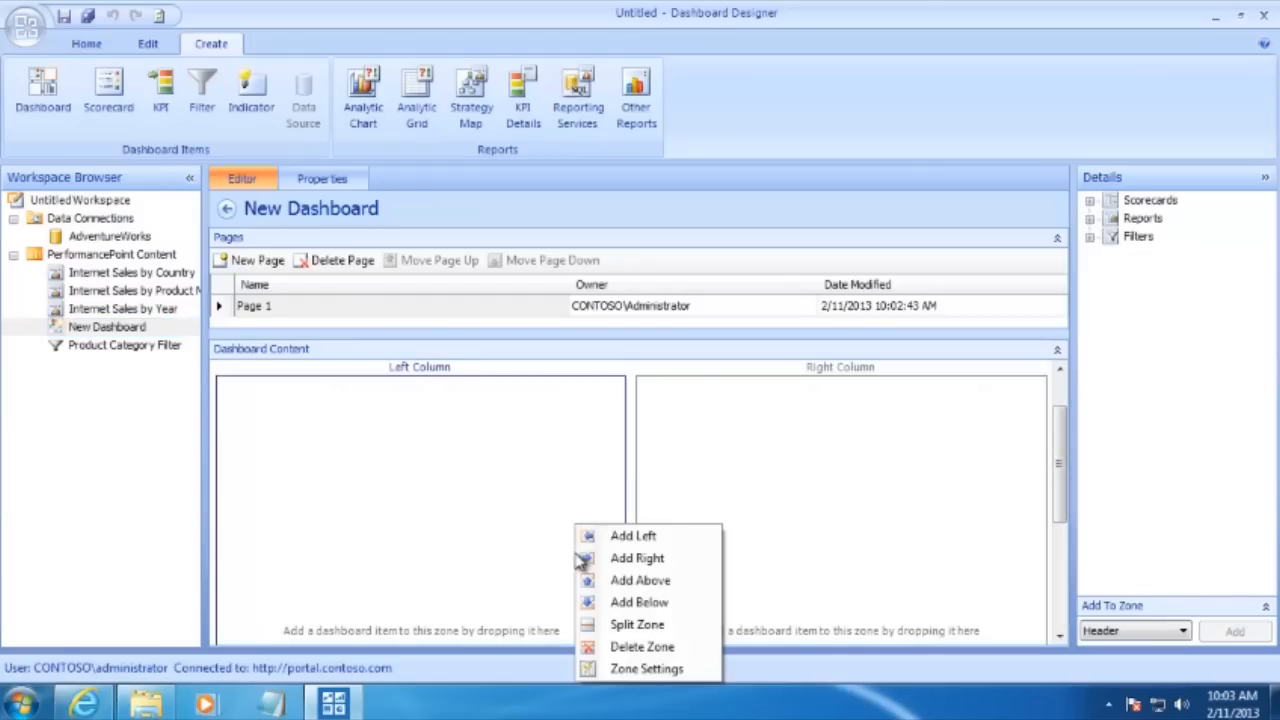
click(638, 602)
drag(1066, 420, 1063, 394)
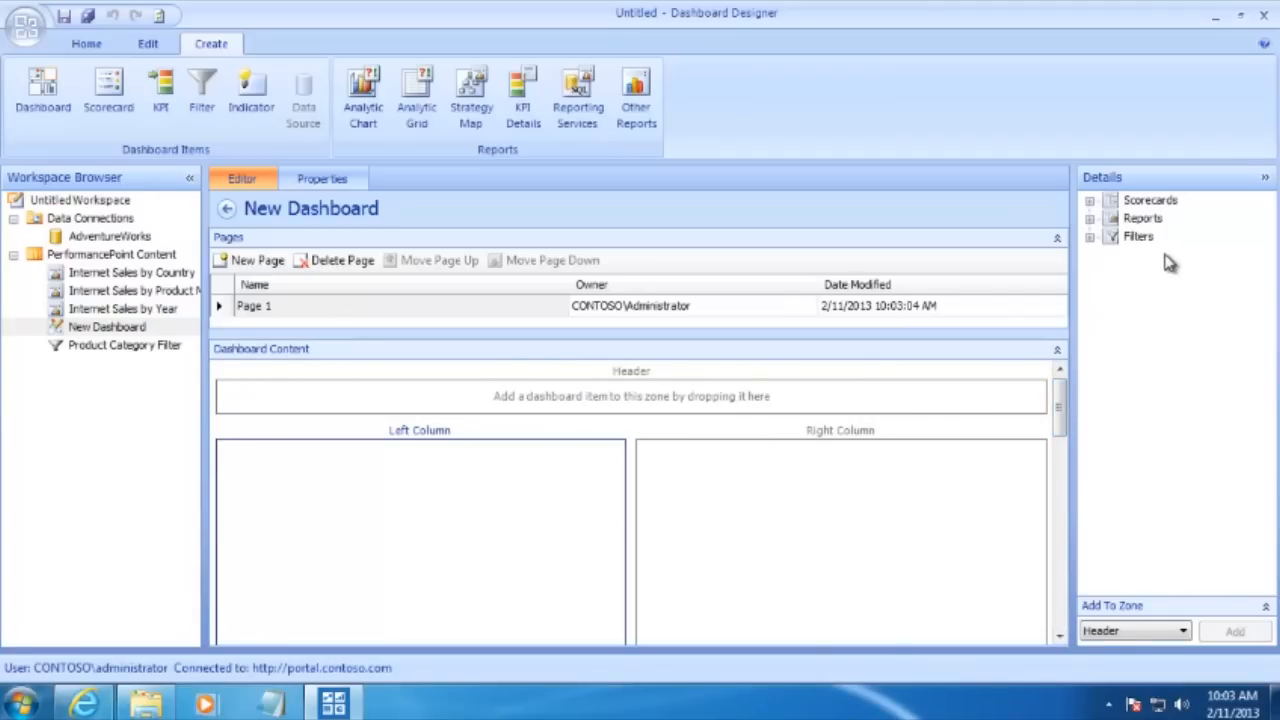
- Place the Product Category Filter from PerformancePoint Content in the dashboard's Header zone
click(1090, 238)
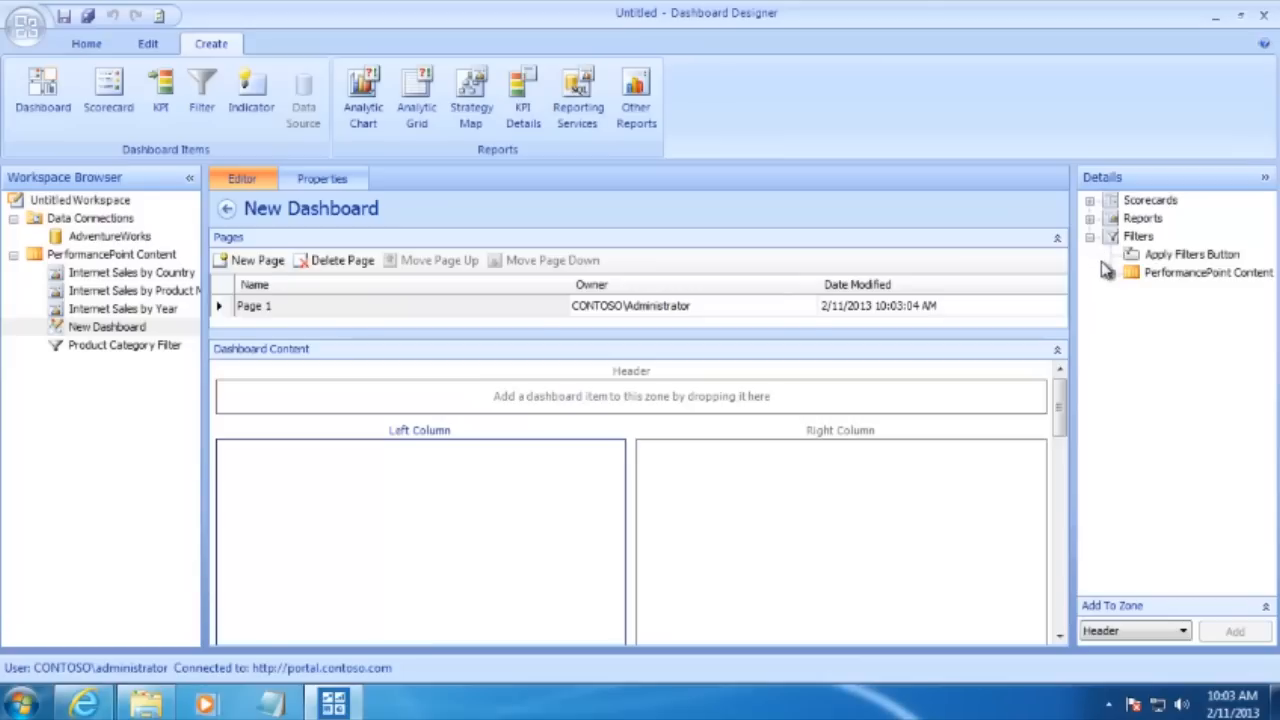
click(1110, 274)
drag(1170, 290, 432, 396)
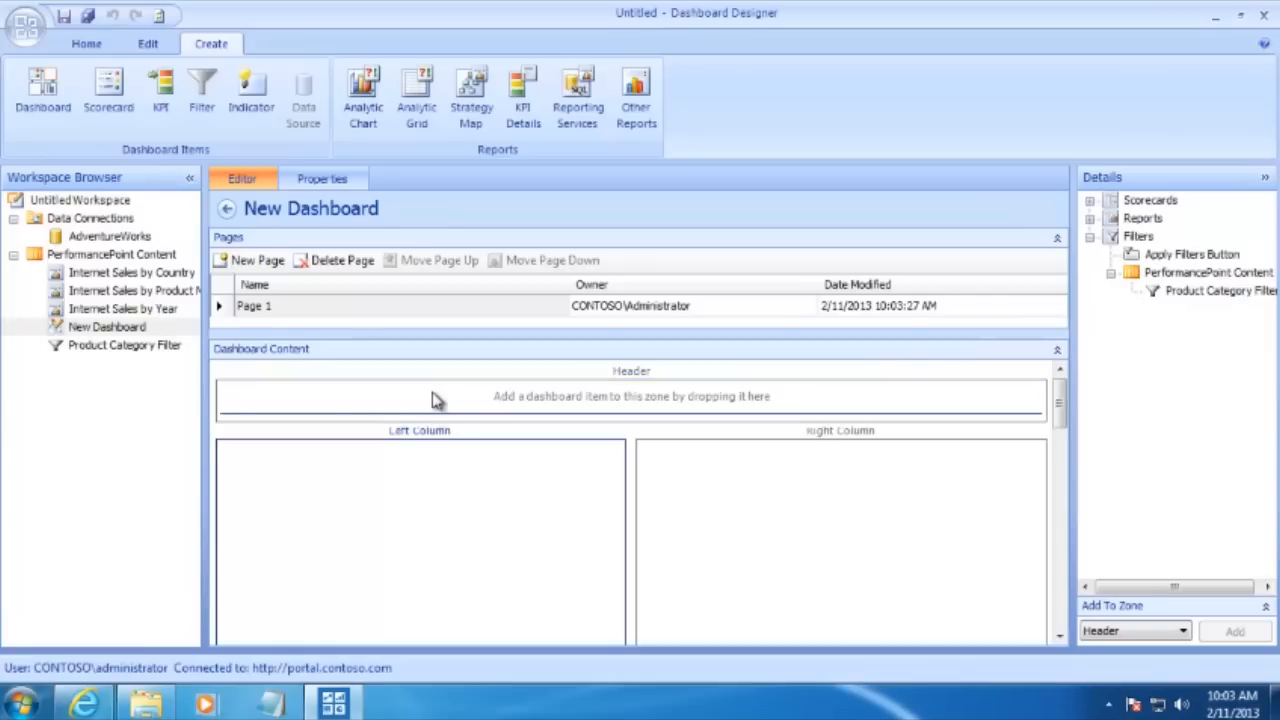
- Place the Internet Sales by Country report in the Right Column and Internet Sales by Product Model in the Left Column
click(1090, 219)
click(1110, 237)
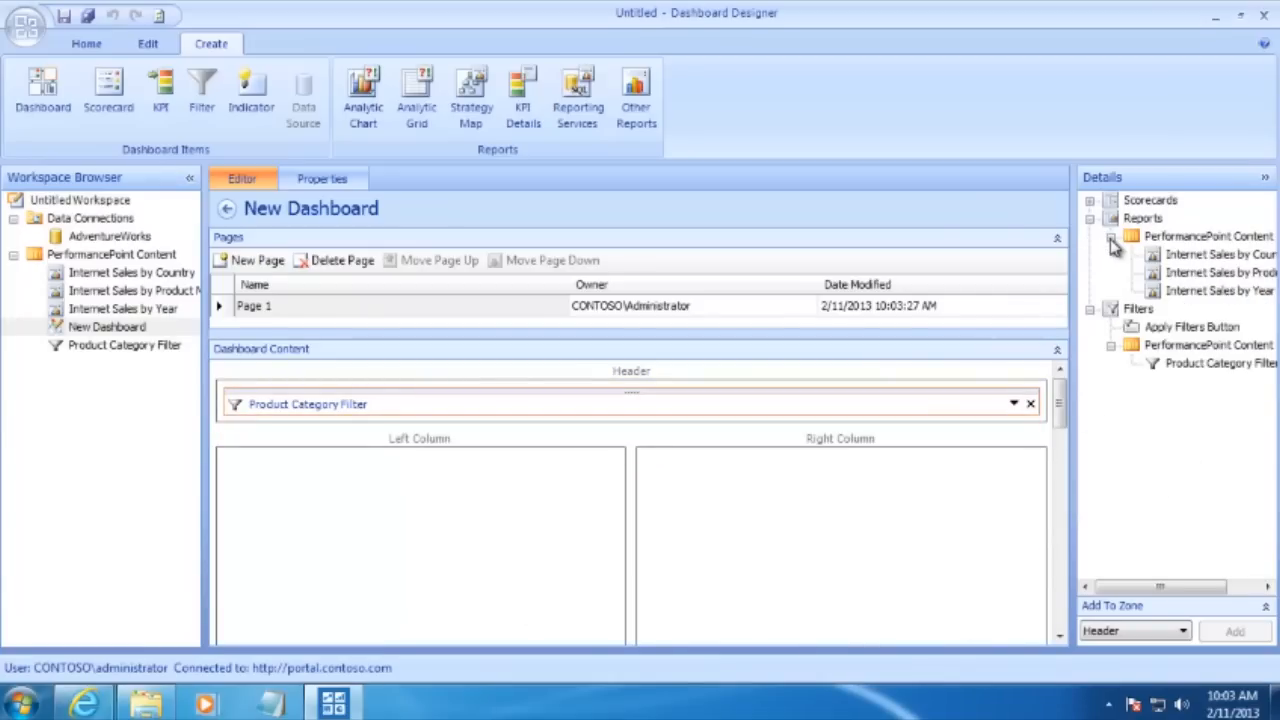
scroll(1060, 410, down, 1)
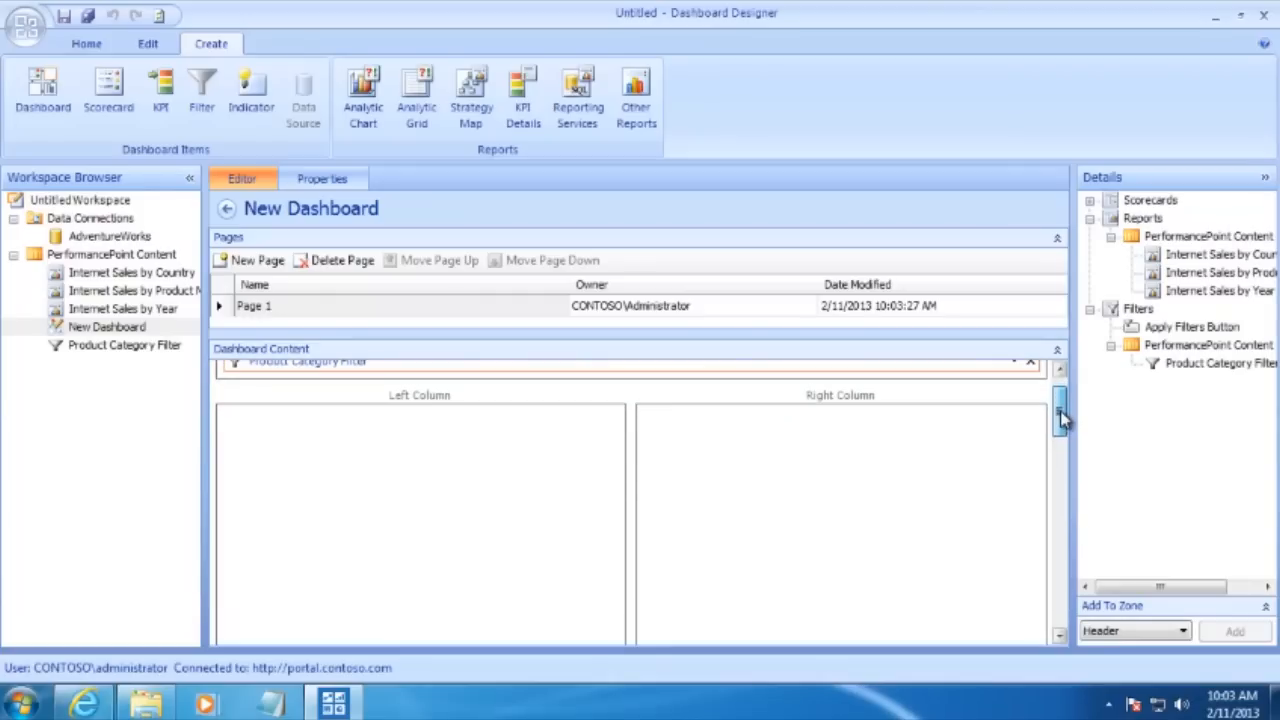
drag(1211, 254, 903, 486)
drag(1214, 272, 423, 507)
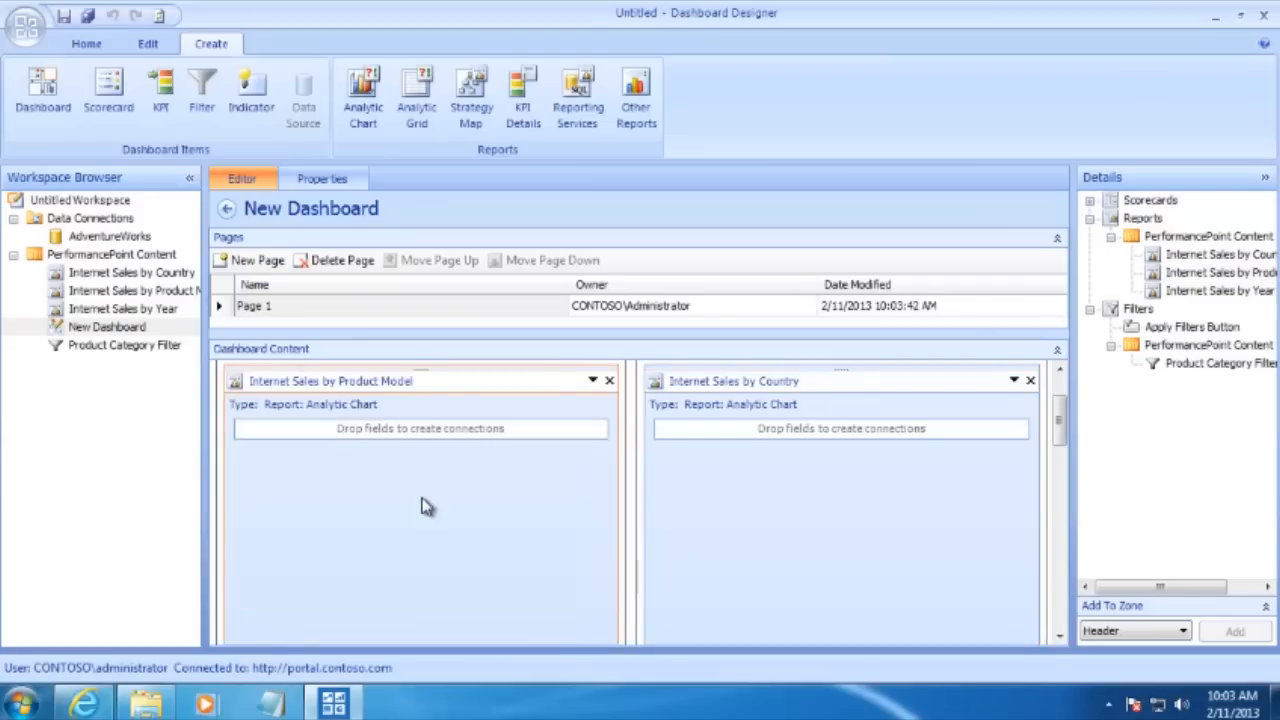
- Place the Internet Sales by Year report in the full-width zone below the two columns
drag(1063, 403, 1065, 540)
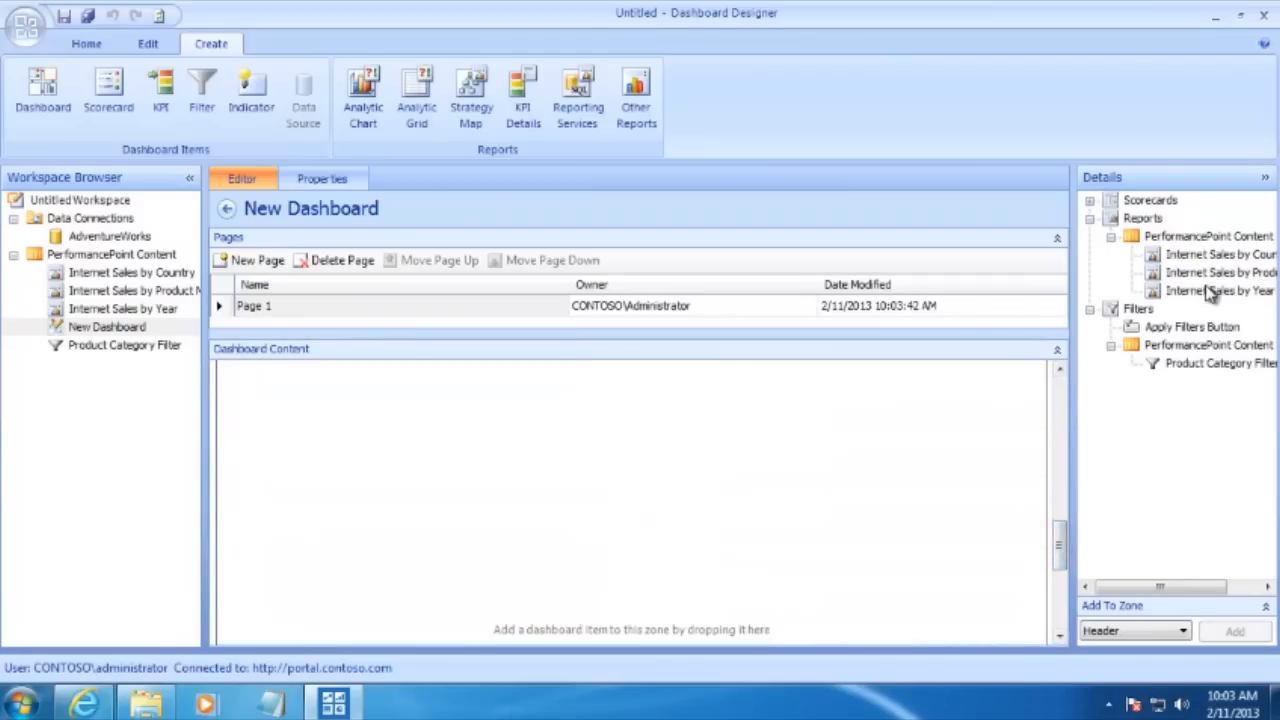
drag(1210, 290, 515, 536)
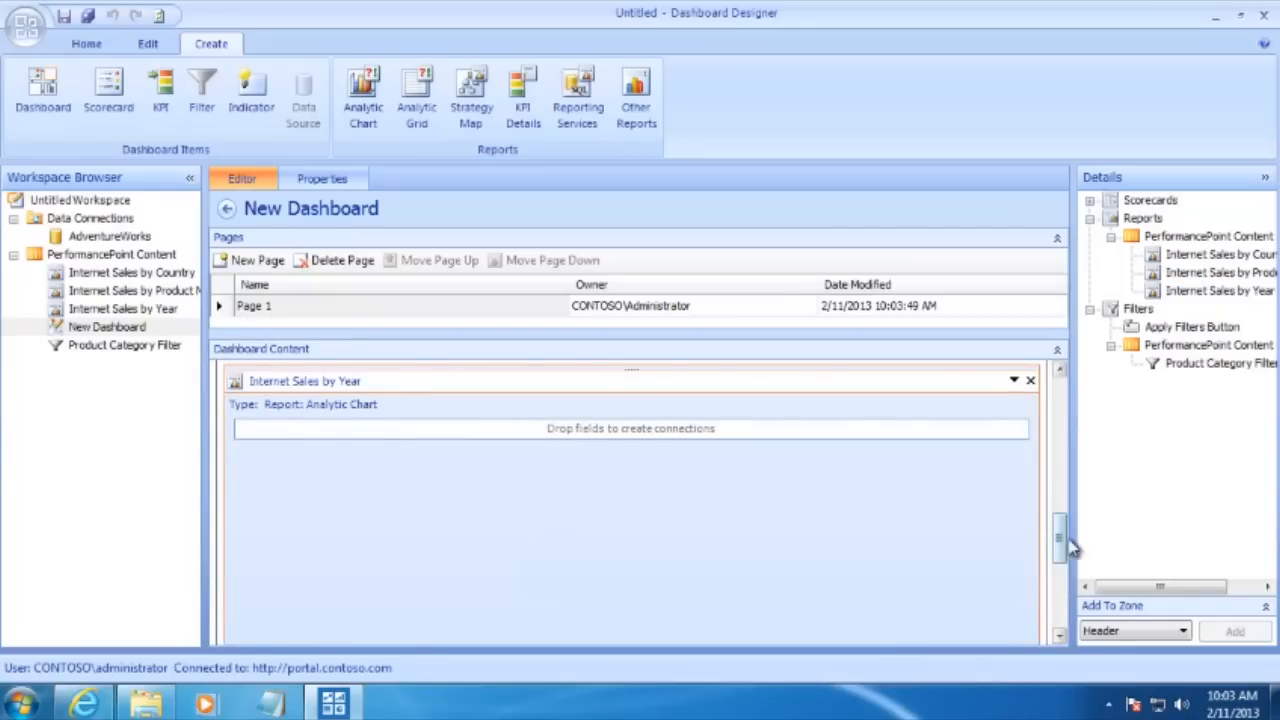
- Connect the Product Category Filter's Member Unique Name to the Product Category field of the Internet Sales by Year report
drag(1063, 545, 1073, 390)
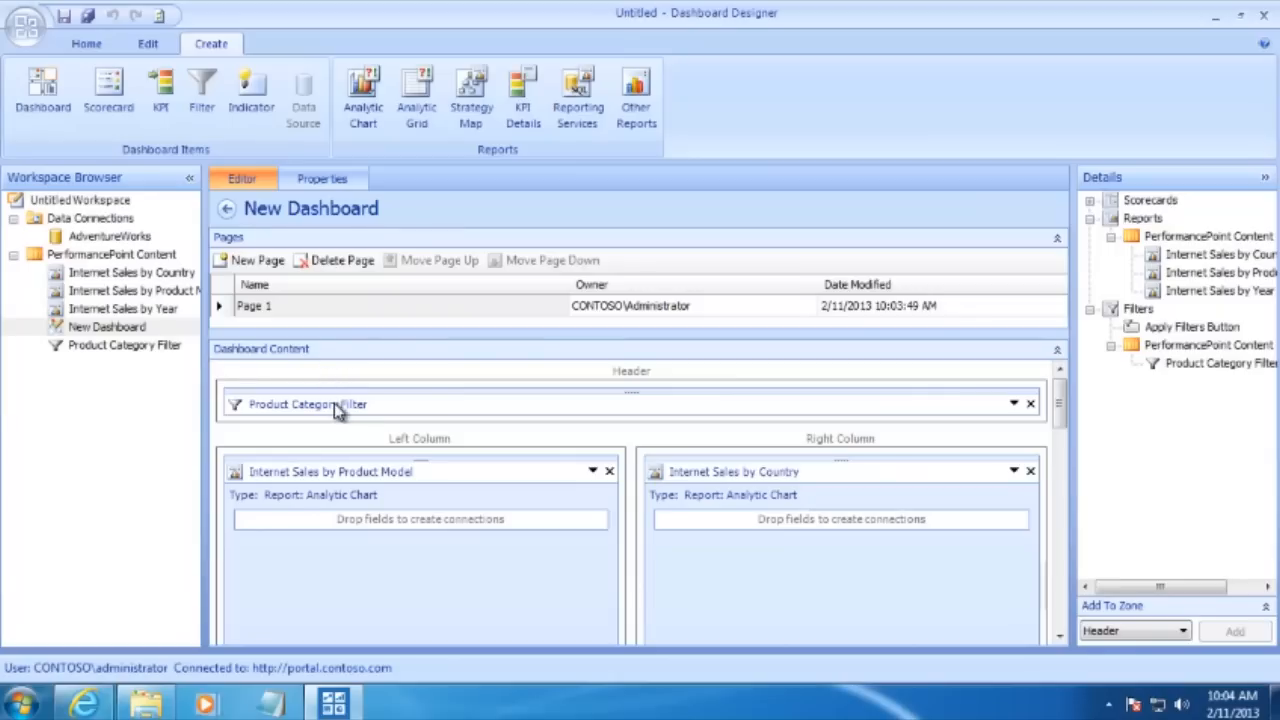
mouse_move(350, 410)
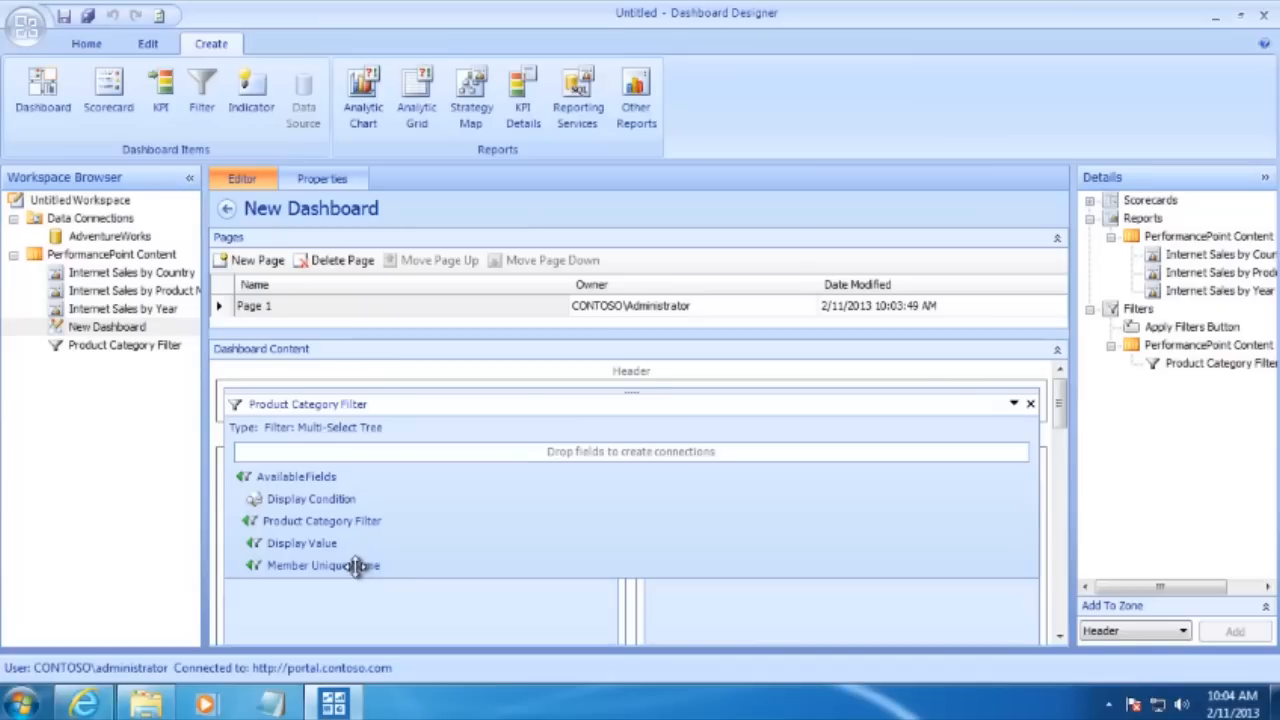
scroll(447, 585, down, 5)
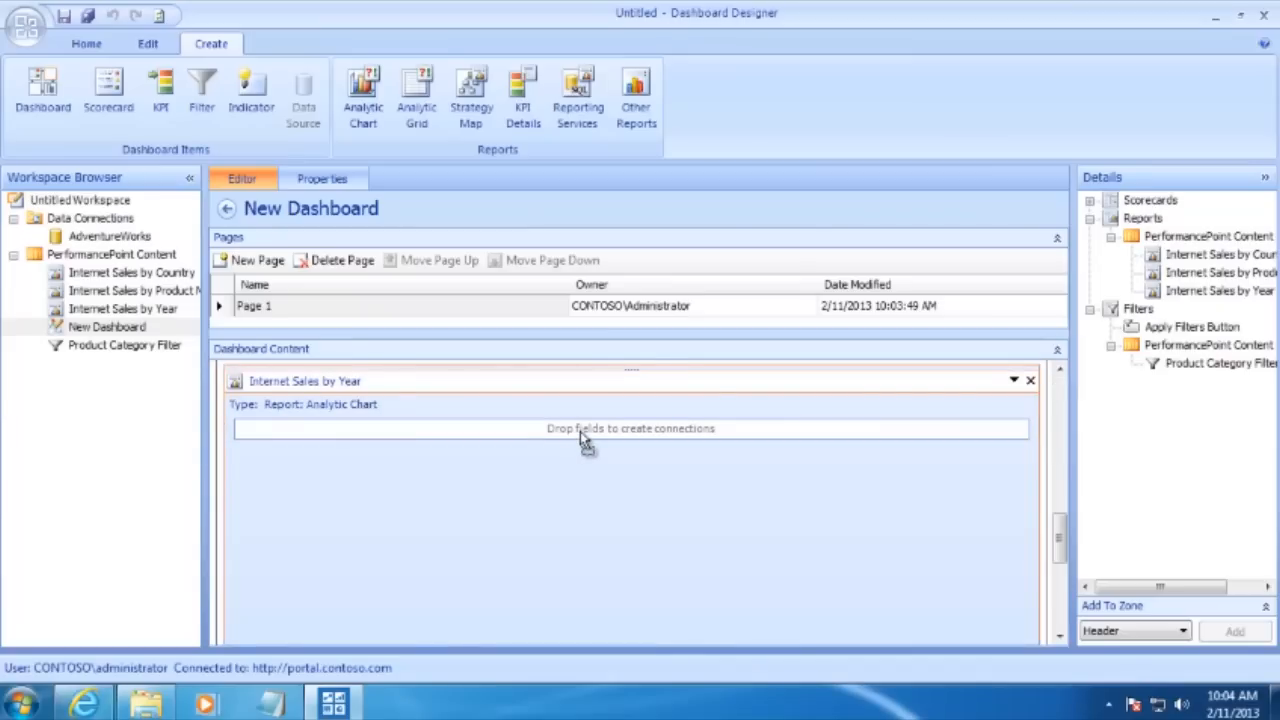
drag(580, 431, 580, 431)
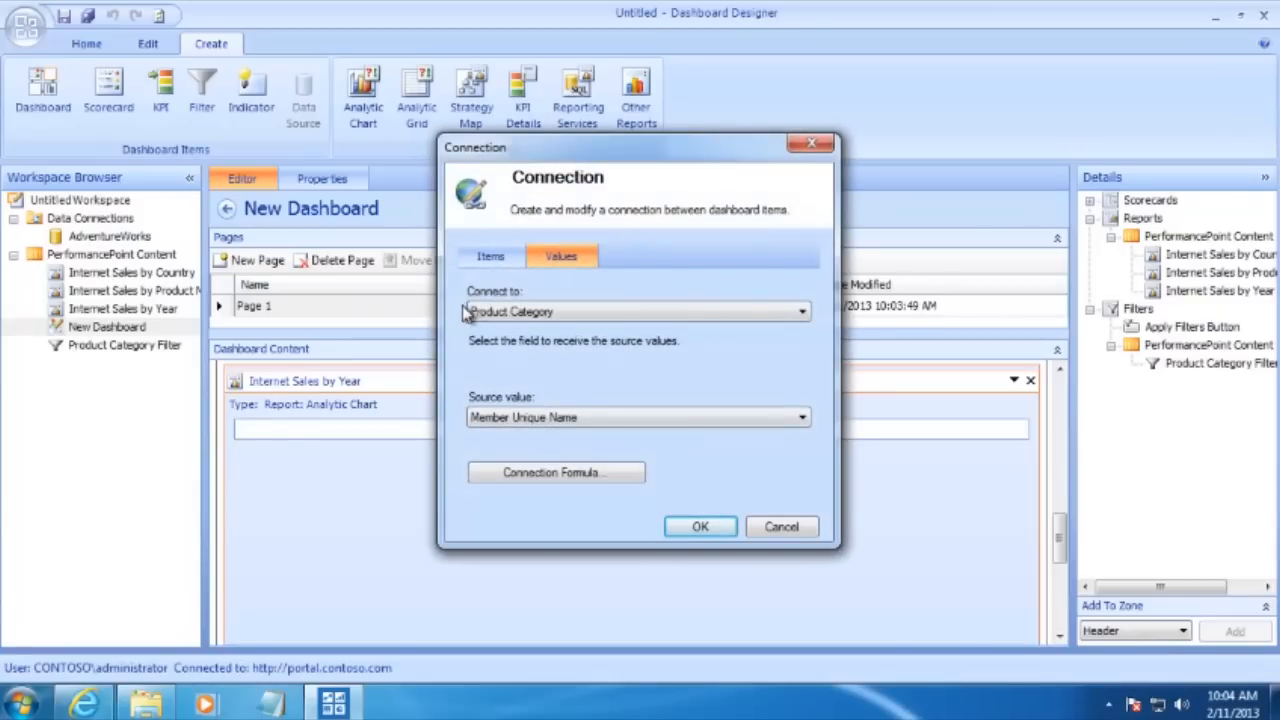
click(737, 314)
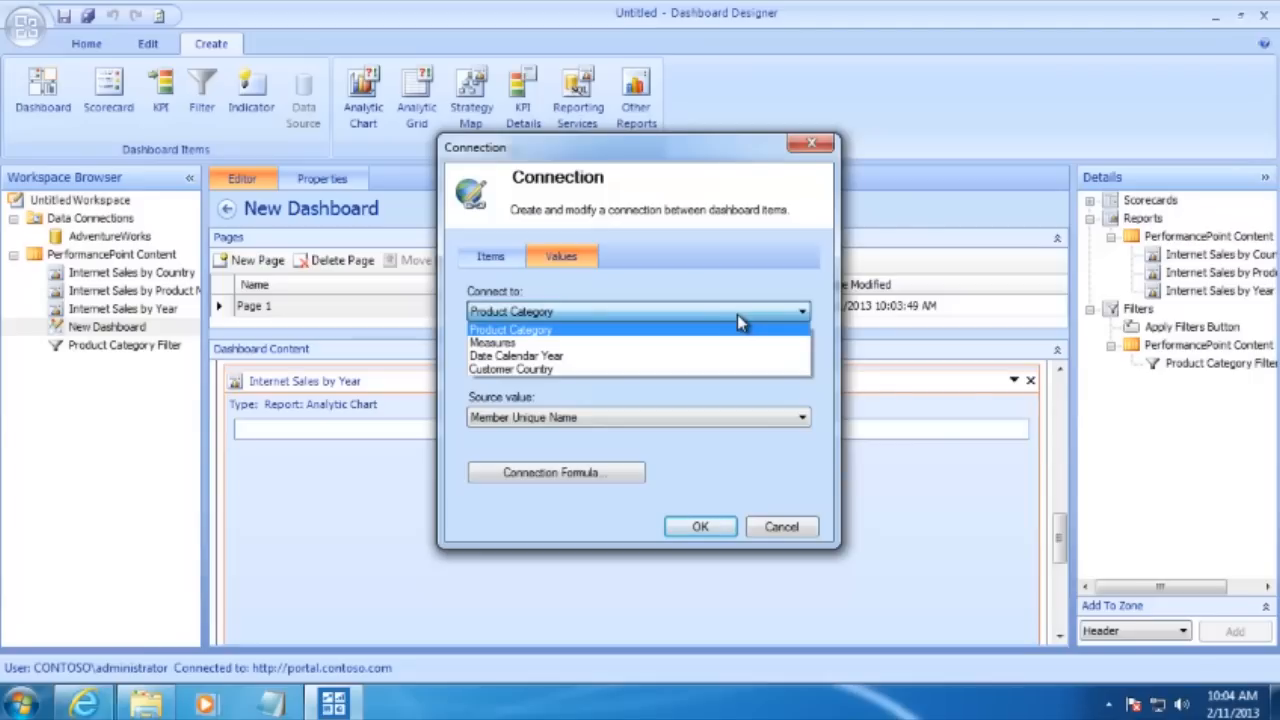
click(737, 314)
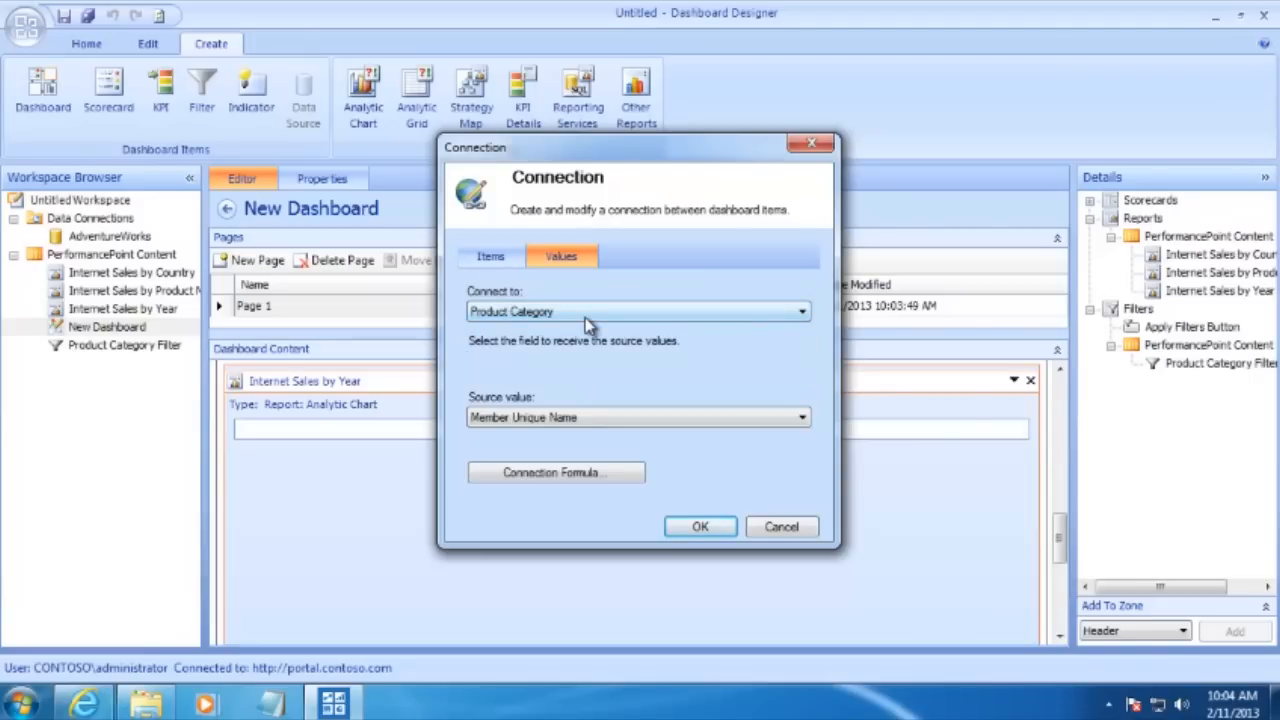
click(697, 530)
- Connect the Product Category Filter's Member Unique Name to Product Category in the Internet Sales by Product Model report
drag(1060, 538, 1066, 400)
mouse_move(316, 404)
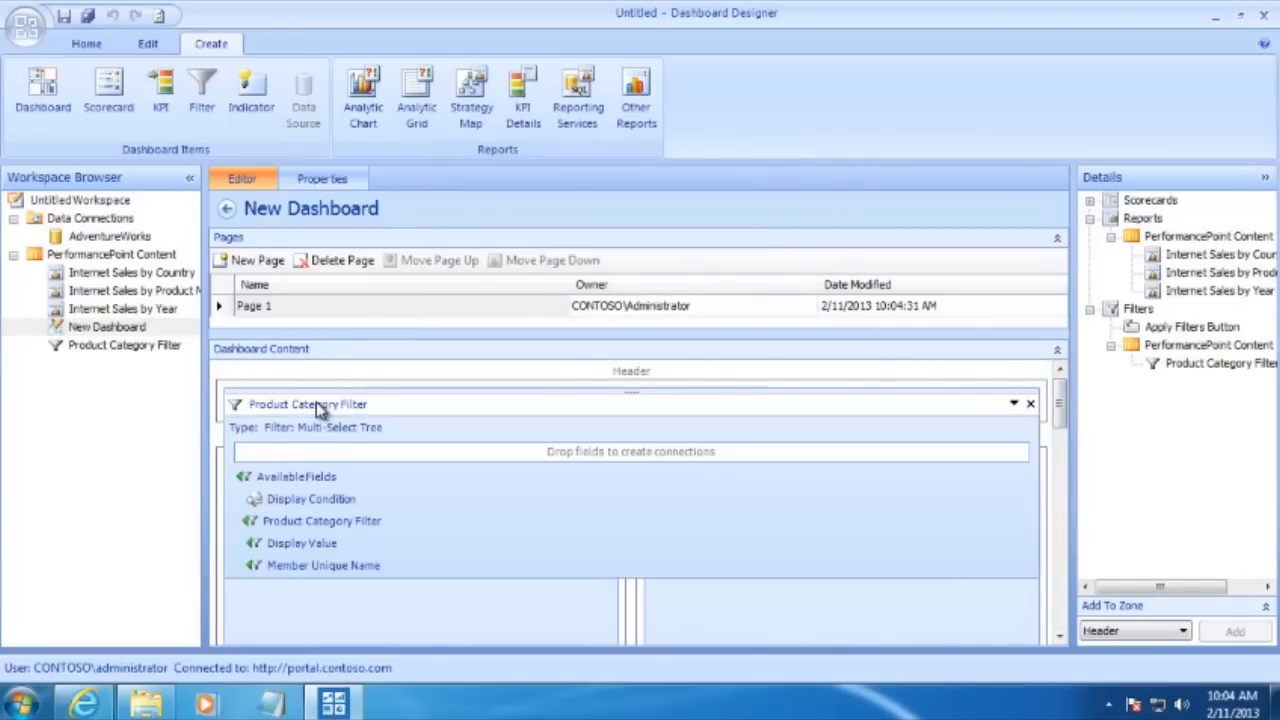
drag(336, 566, 510, 398)
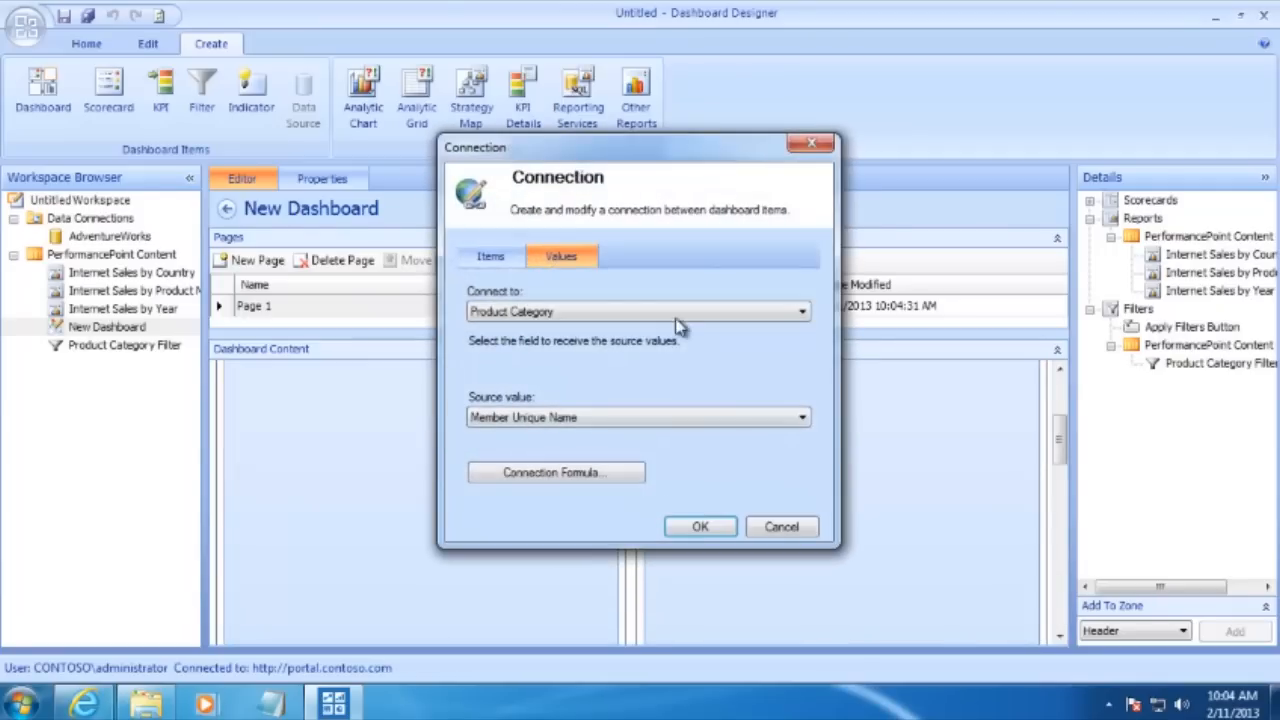
click(700, 527)
- Connect the Product Category Filter's Member Unique Name to Product Category in the Internet Sales by Country report
drag(1062, 531, 1075, 403)
click(320, 406)
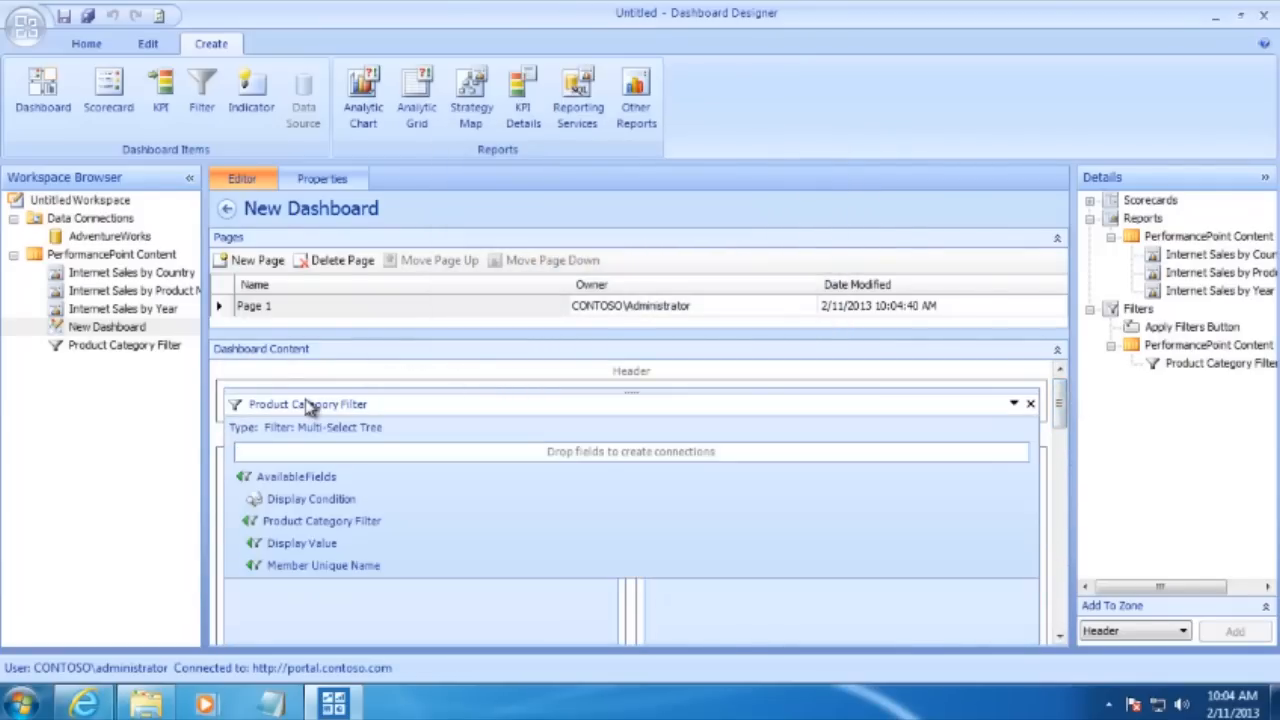
drag(320, 565, 835, 521)
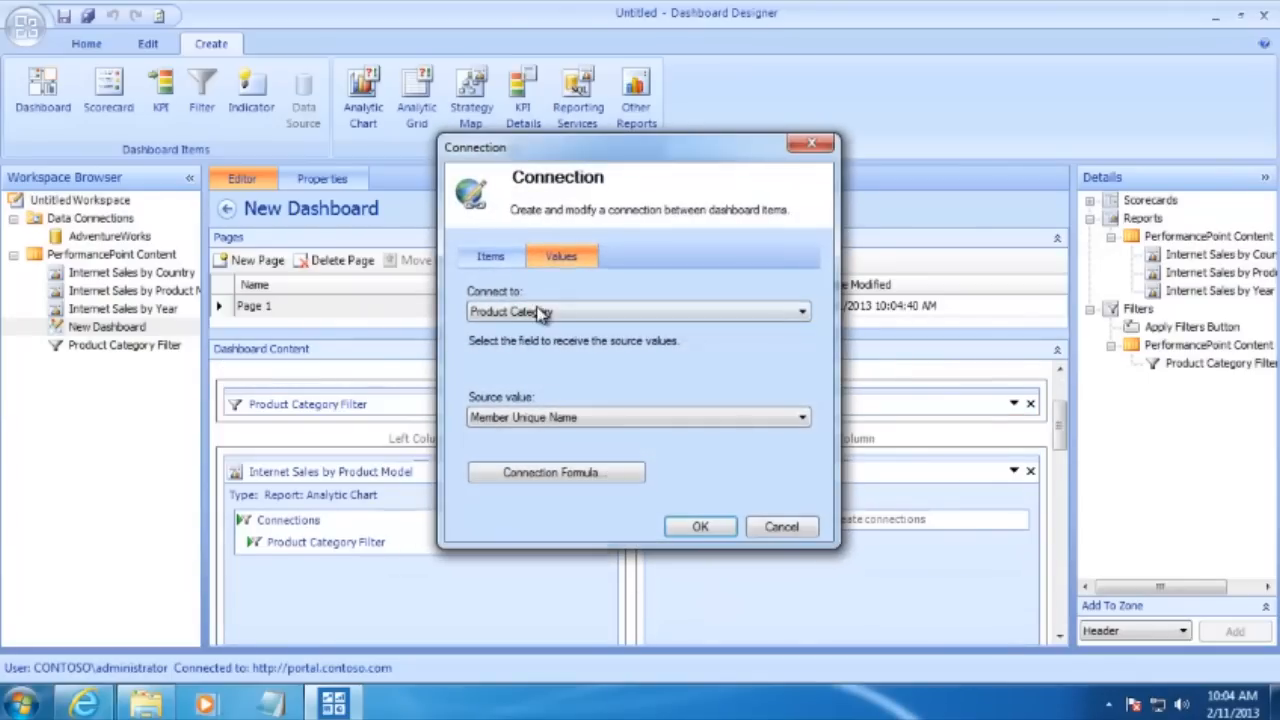
click(699, 529)
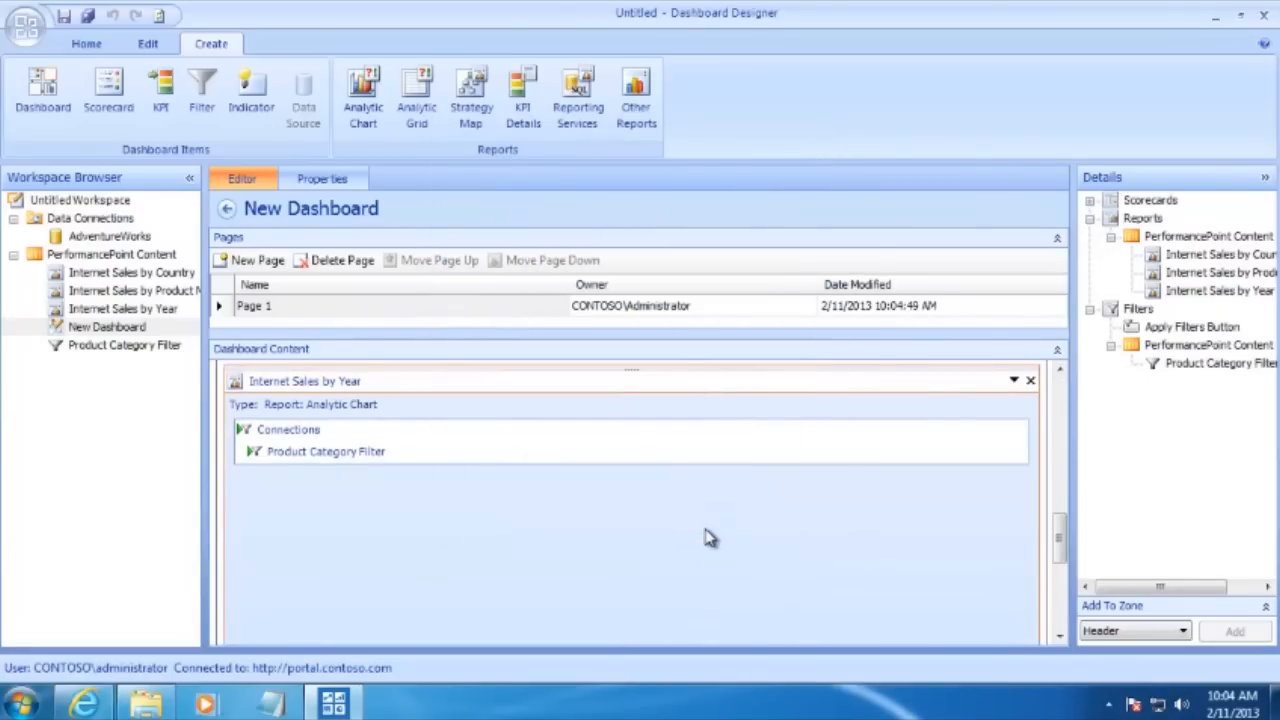
drag(1058, 530, 1060, 412)
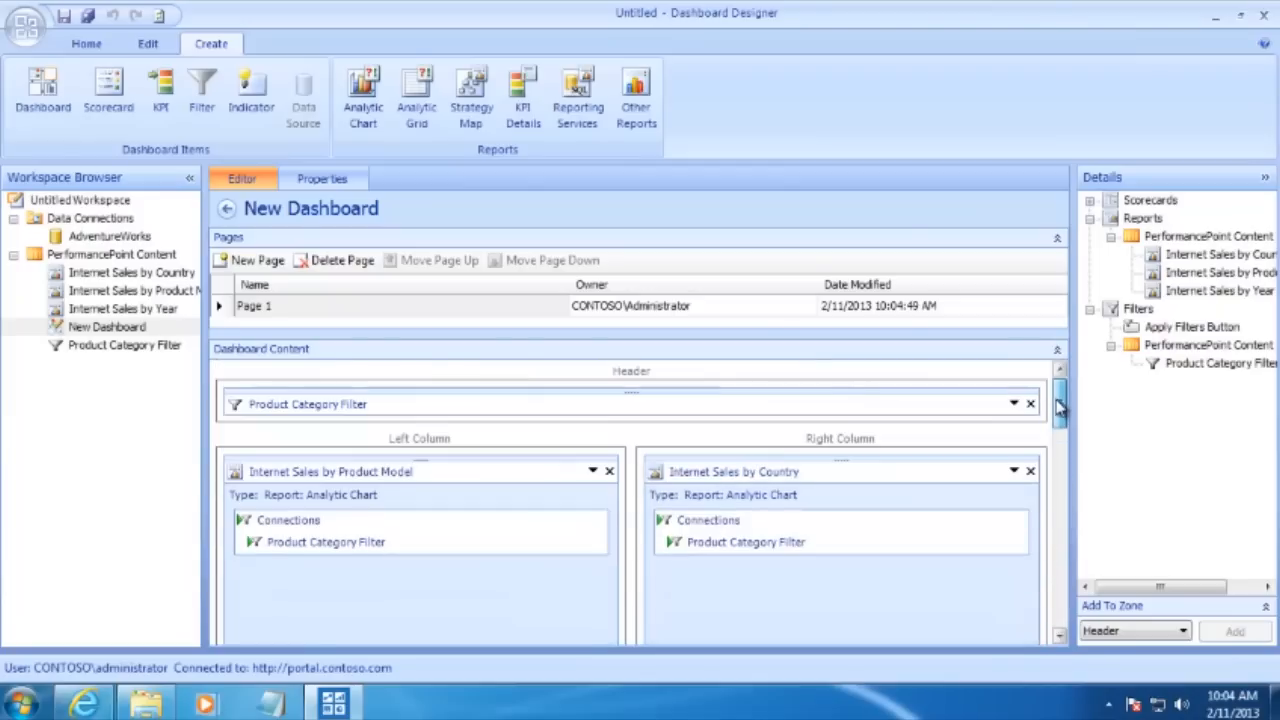
- Rename the new dashboard as Internet Sales
right_click(110, 332)
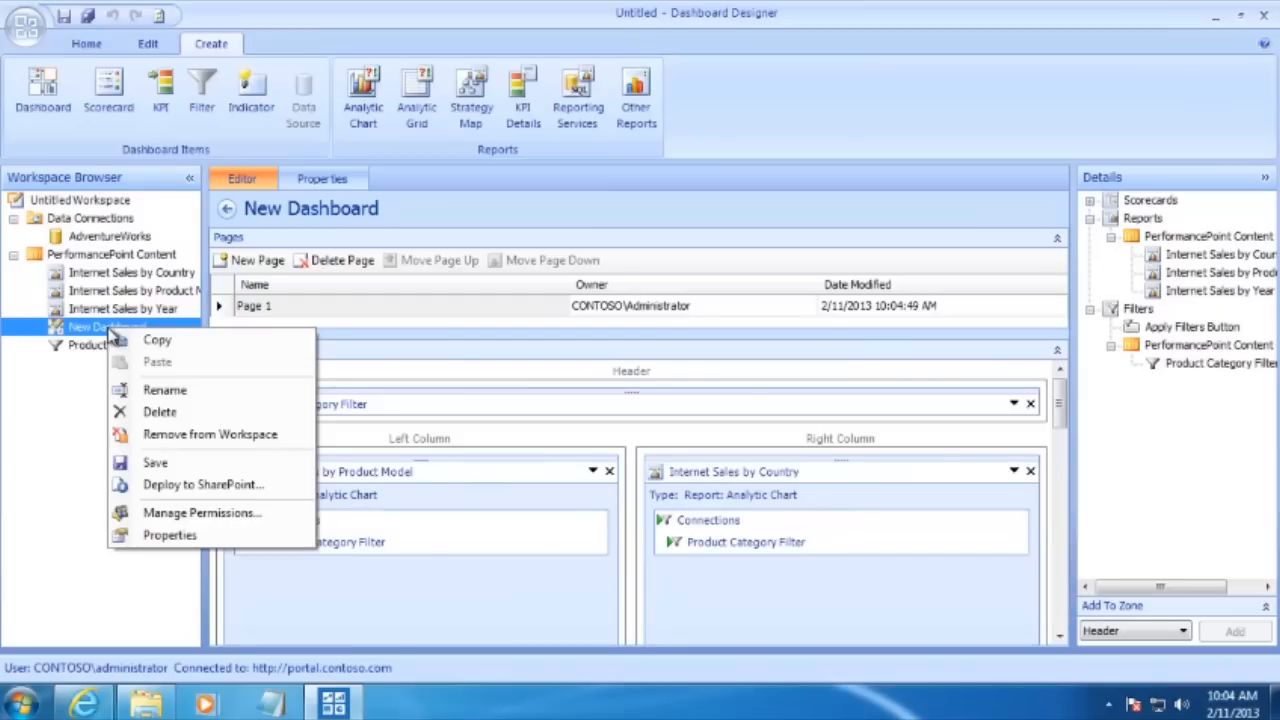
click(166, 393)
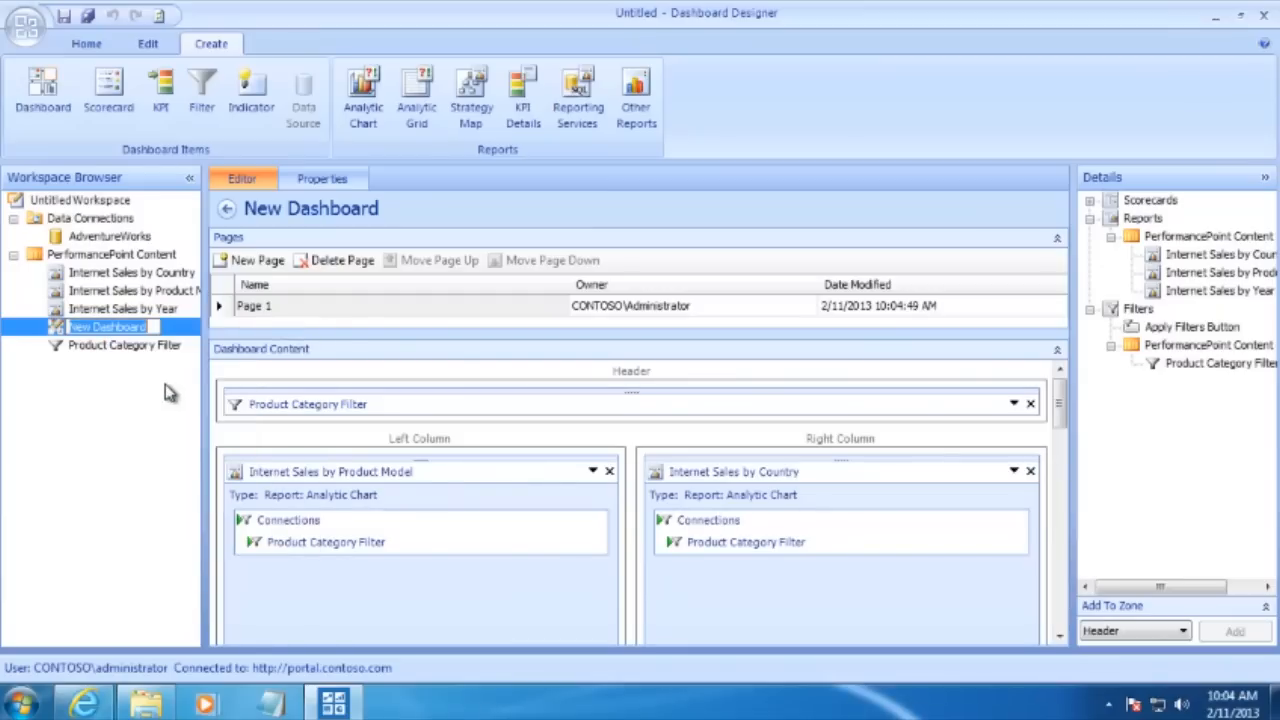
text(Internet S)
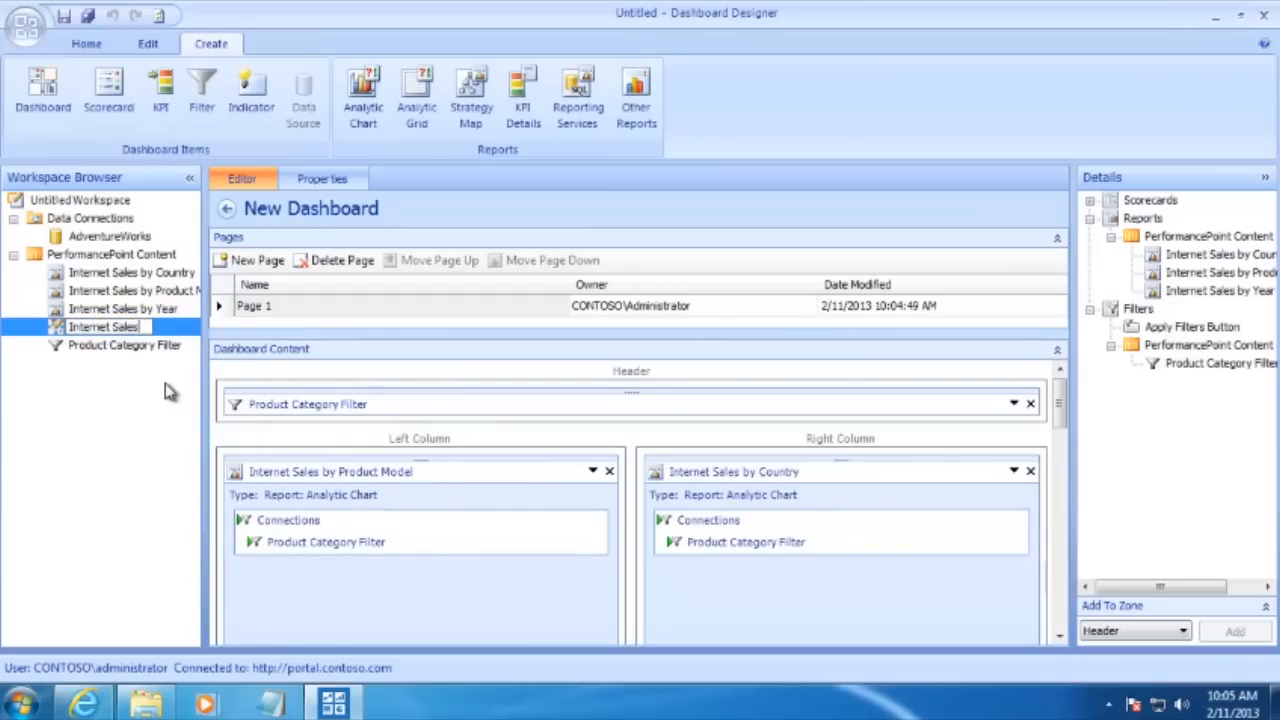
text(ales)
key(Return)
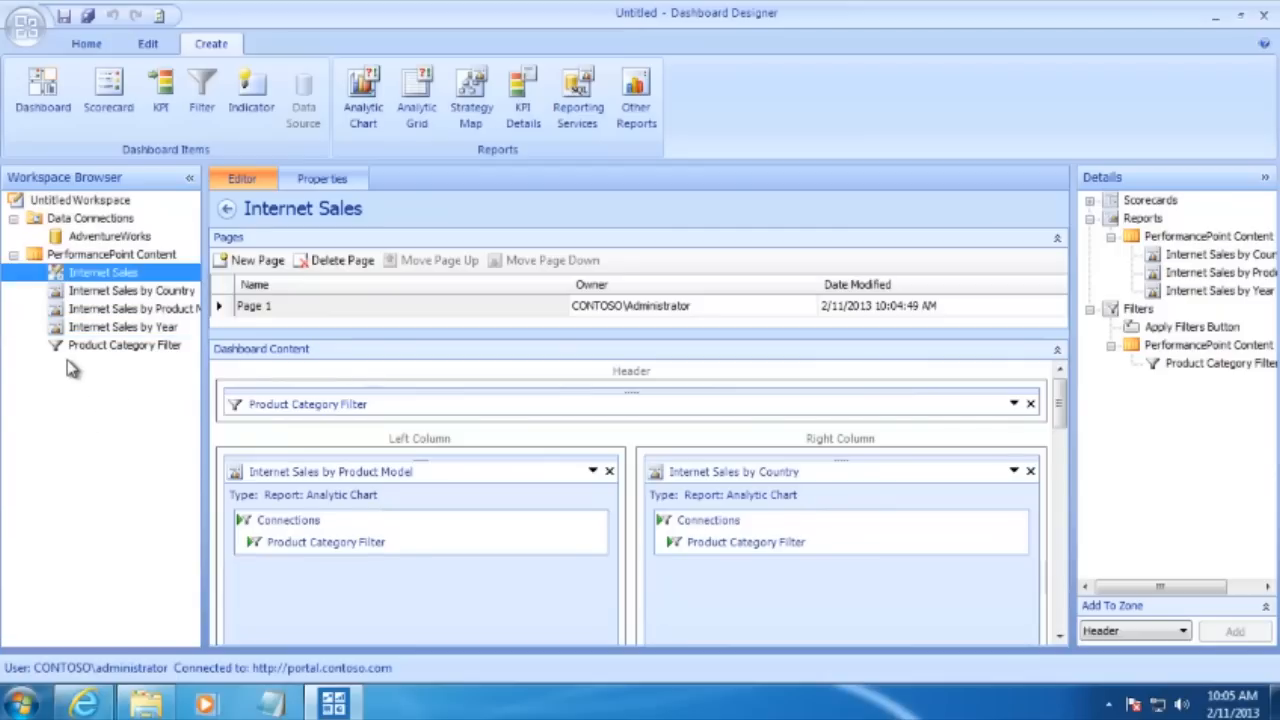
- Deploy the Internet Sales dashboard to the Dashboards library of the VideoDemo site with the seattle master page
click(105, 273)
click(93, 289)
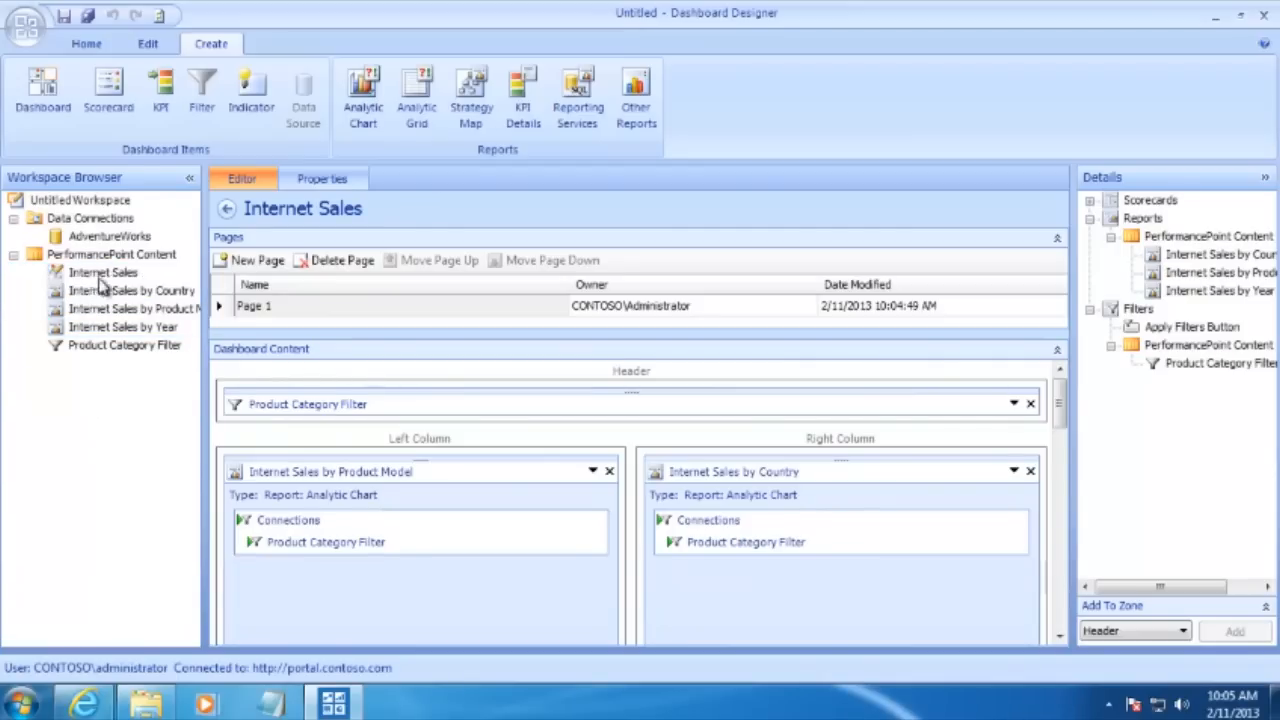
click(105, 274)
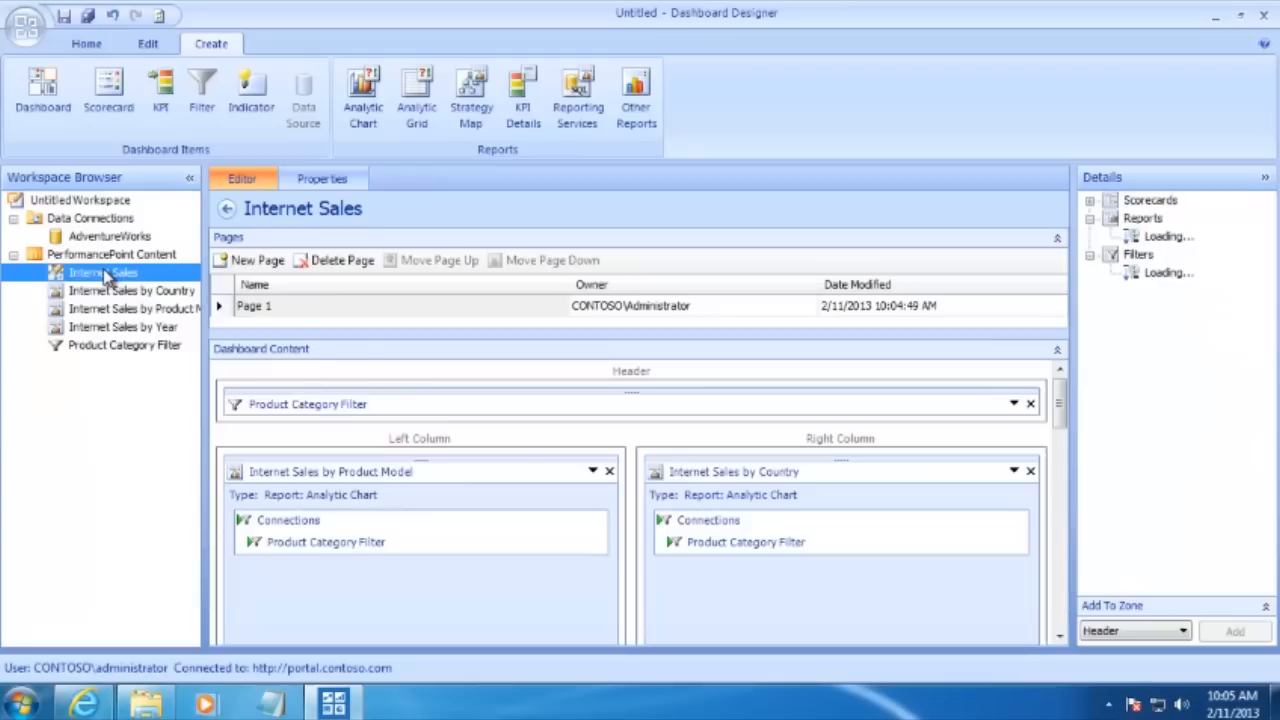
click(25, 31)
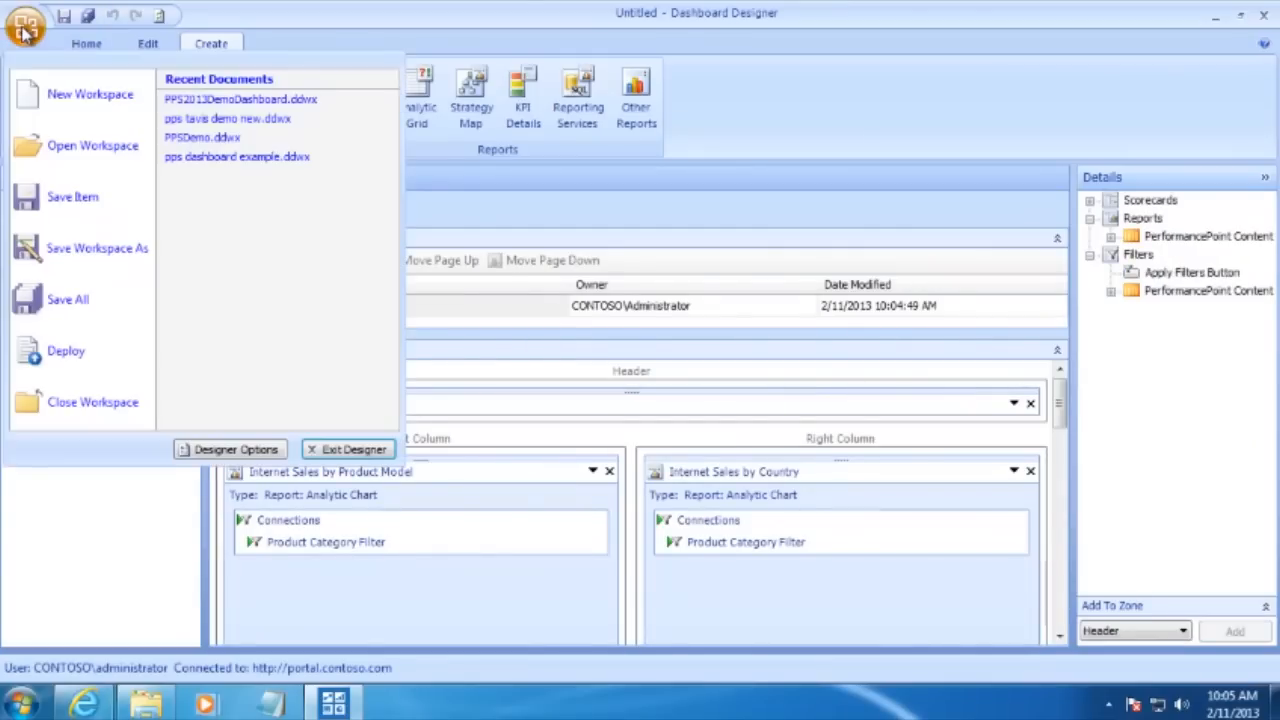
click(66, 352)
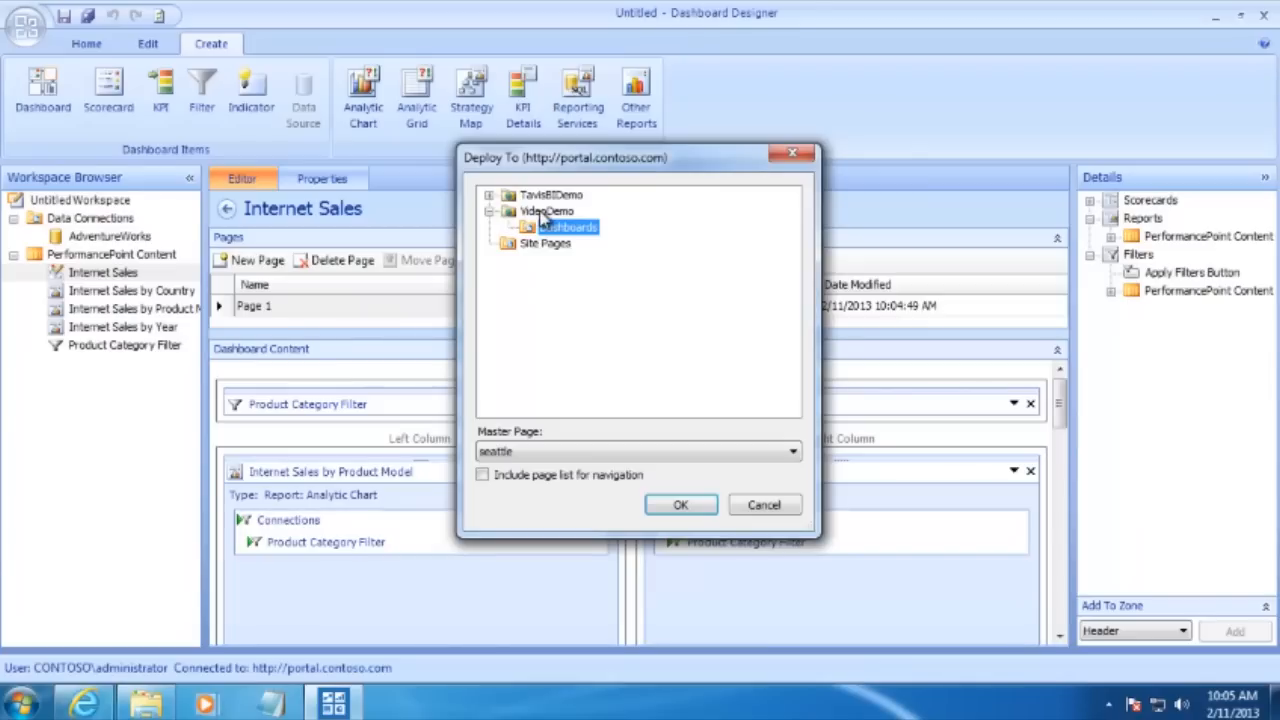
click(545, 212)
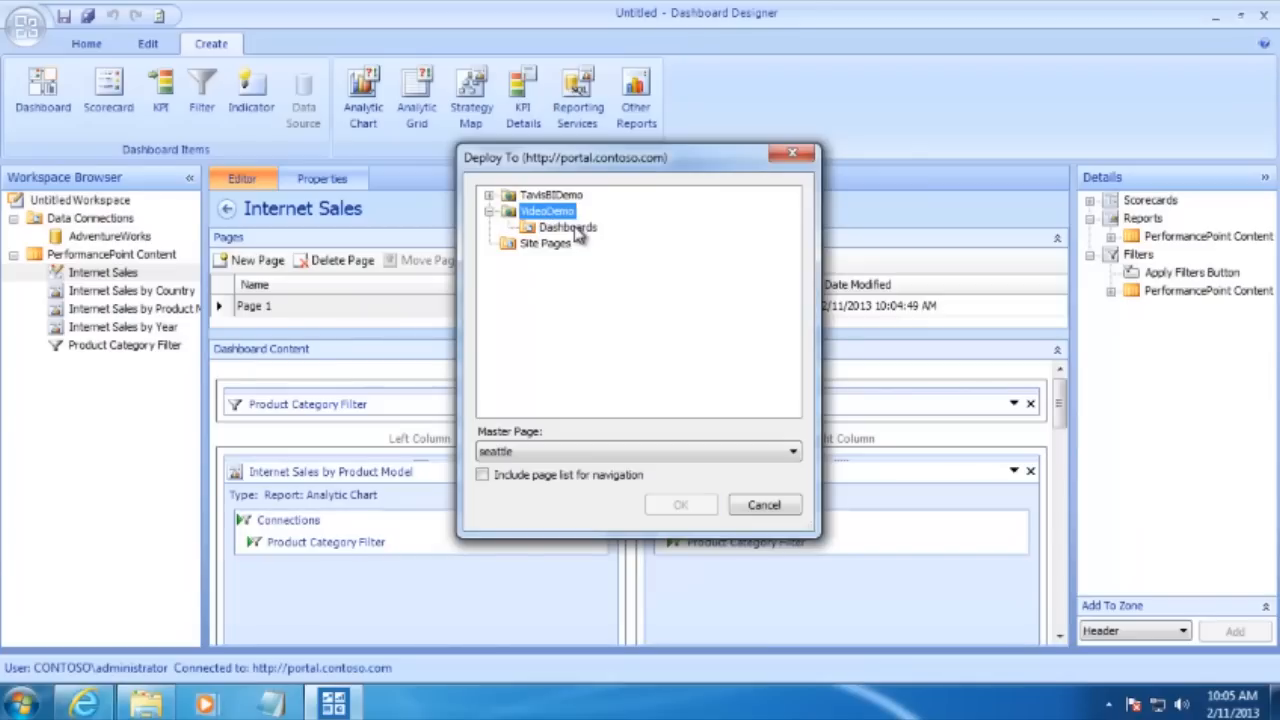
click(570, 228)
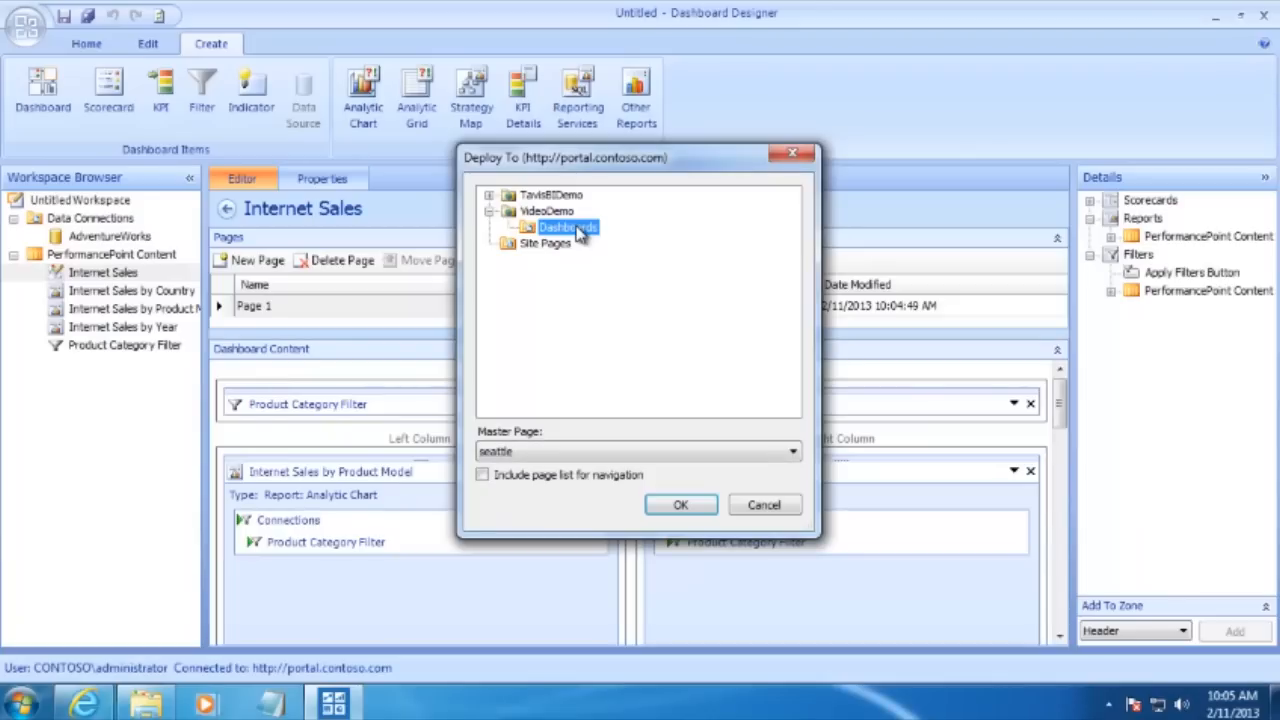
click(680, 507)
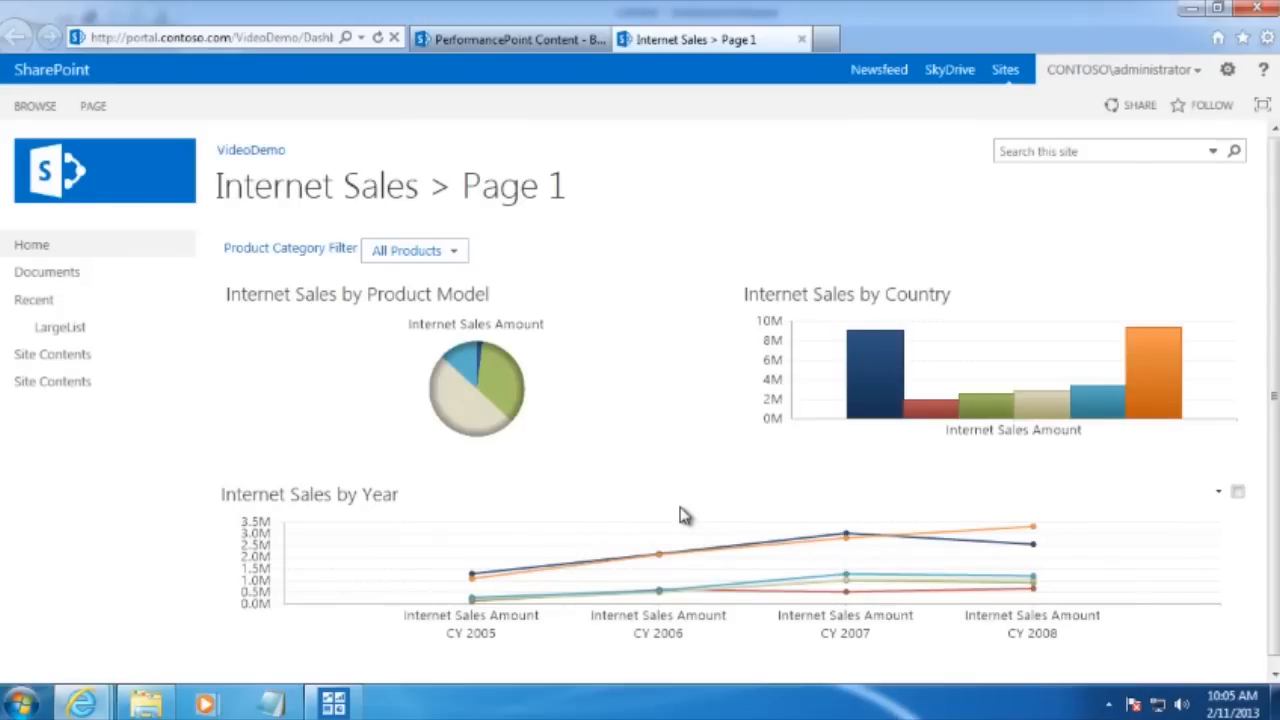
- Filter the deployed dashboard's product category to Accessories only
click(455, 252)
click(397, 300)
click(414, 317)
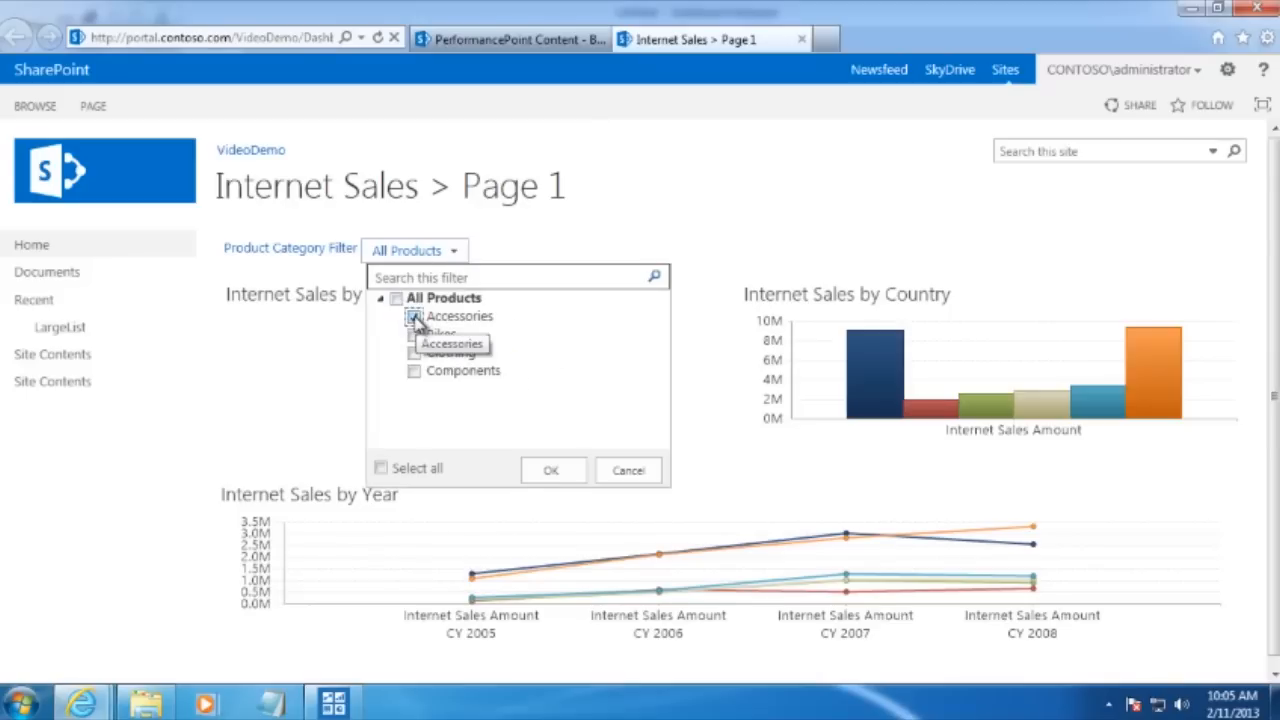
click(563, 474)
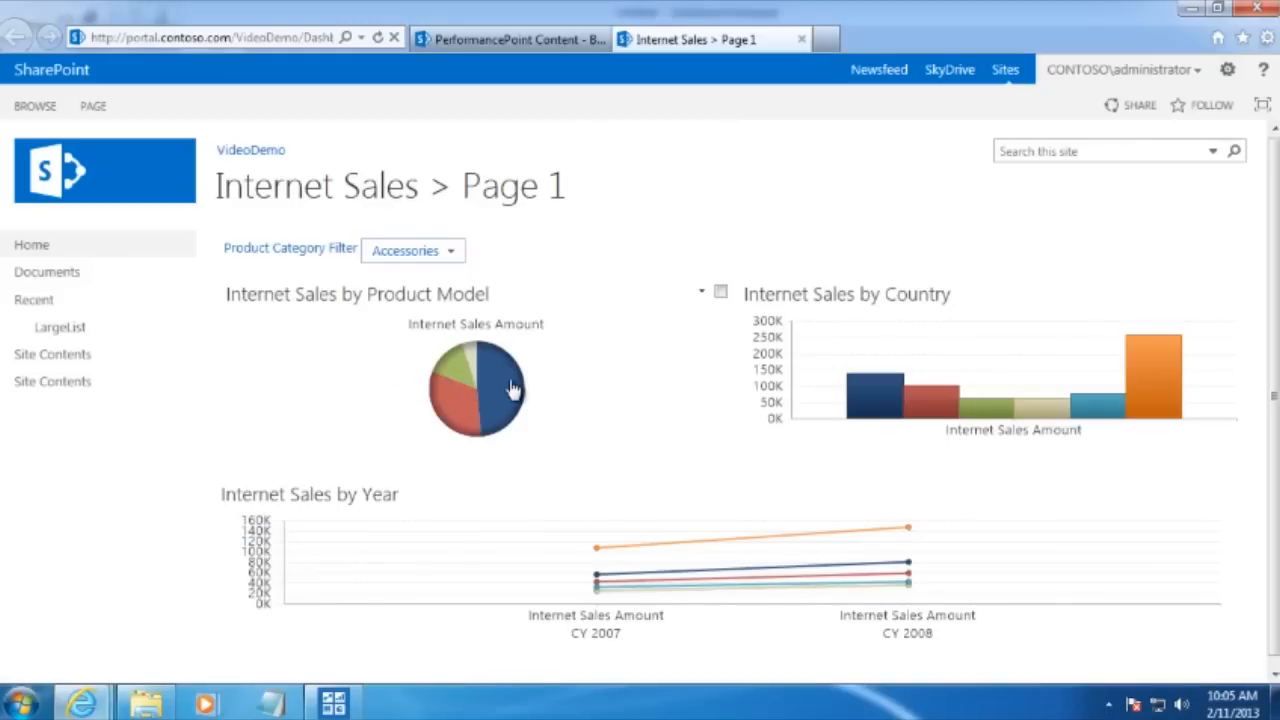
- Open the decomposition tree for the Accessory slice of the Product Model pie chart and show the Accessory node's expansion options
right_click(510, 390)
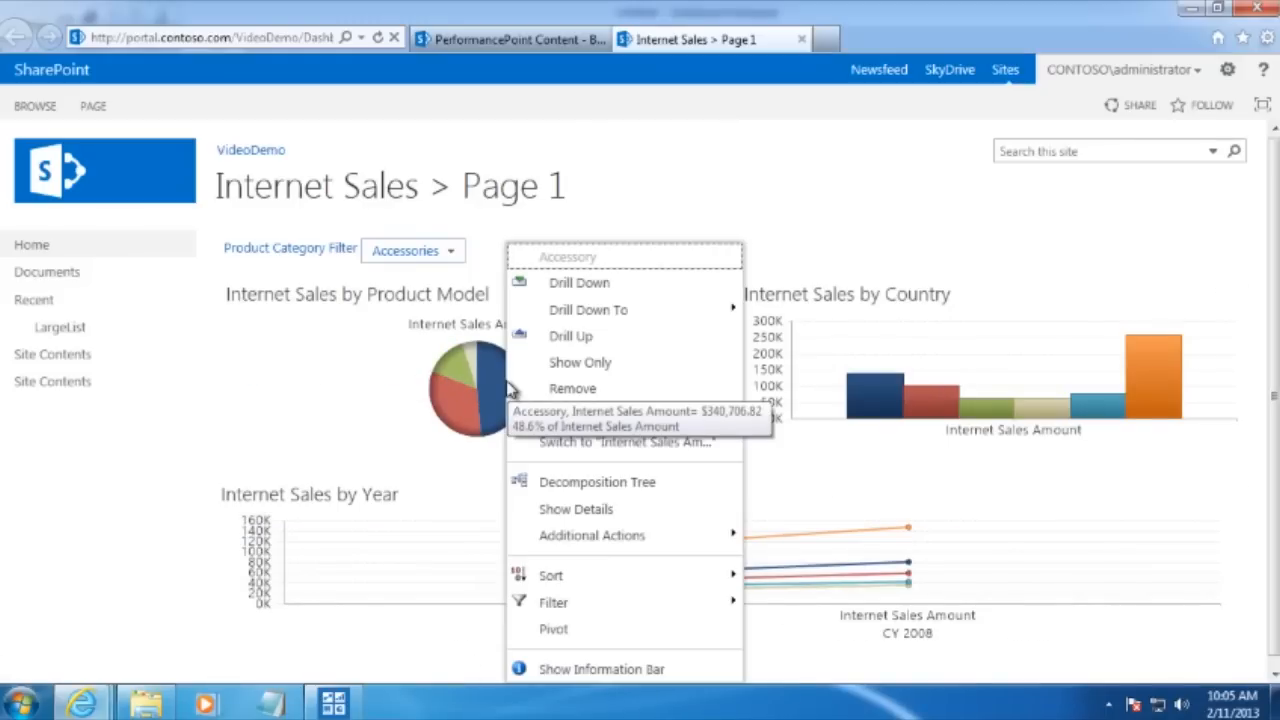
click(597, 482)
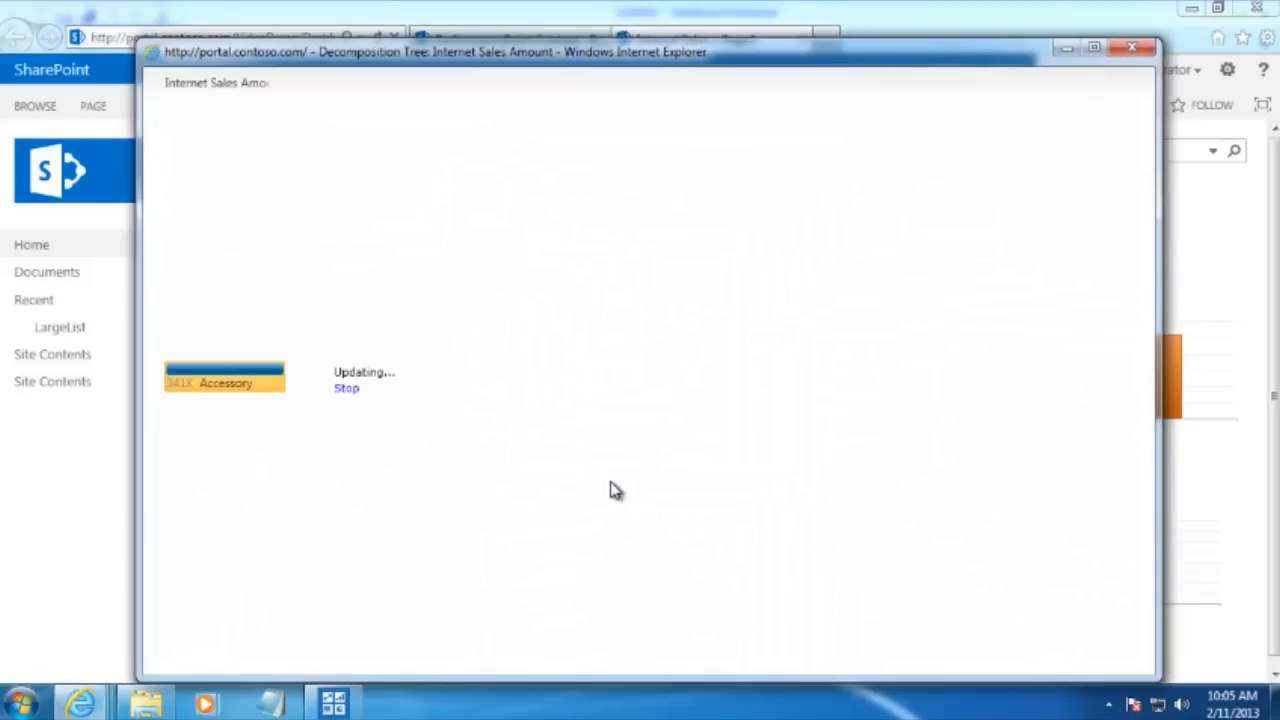
click(246, 378)
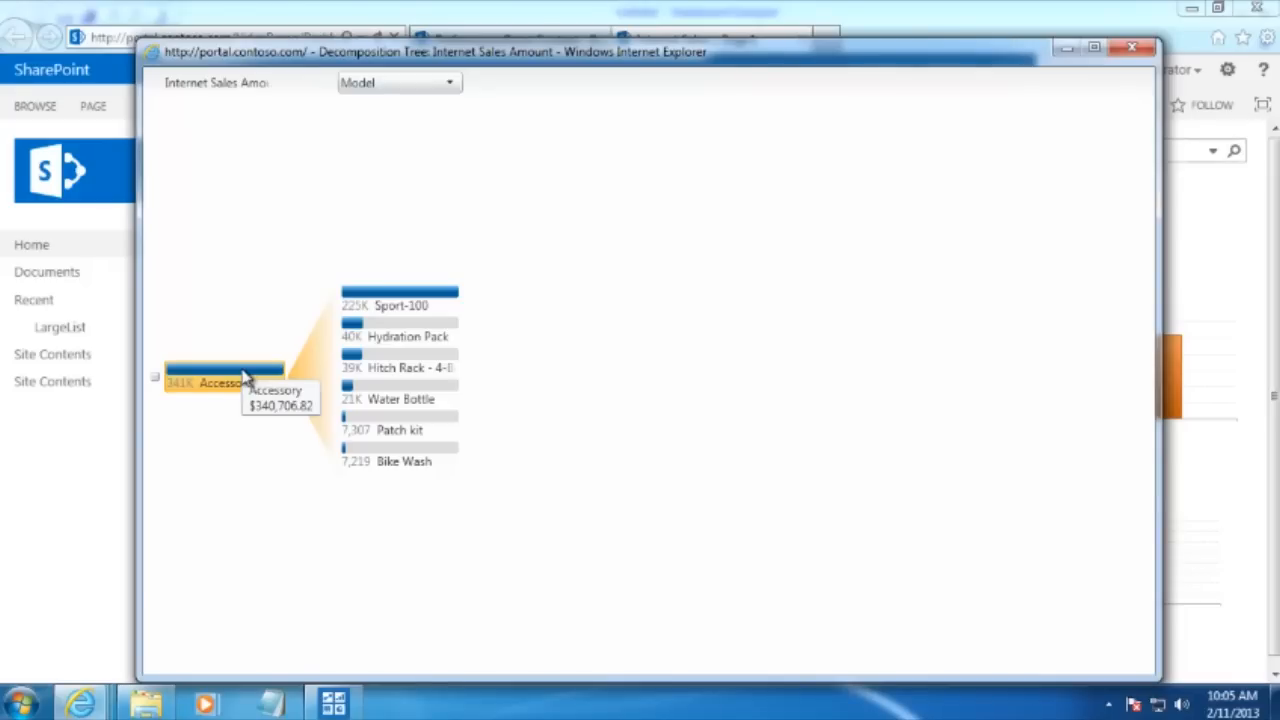
click(244, 373)
click(379, 288)
click(226, 373)
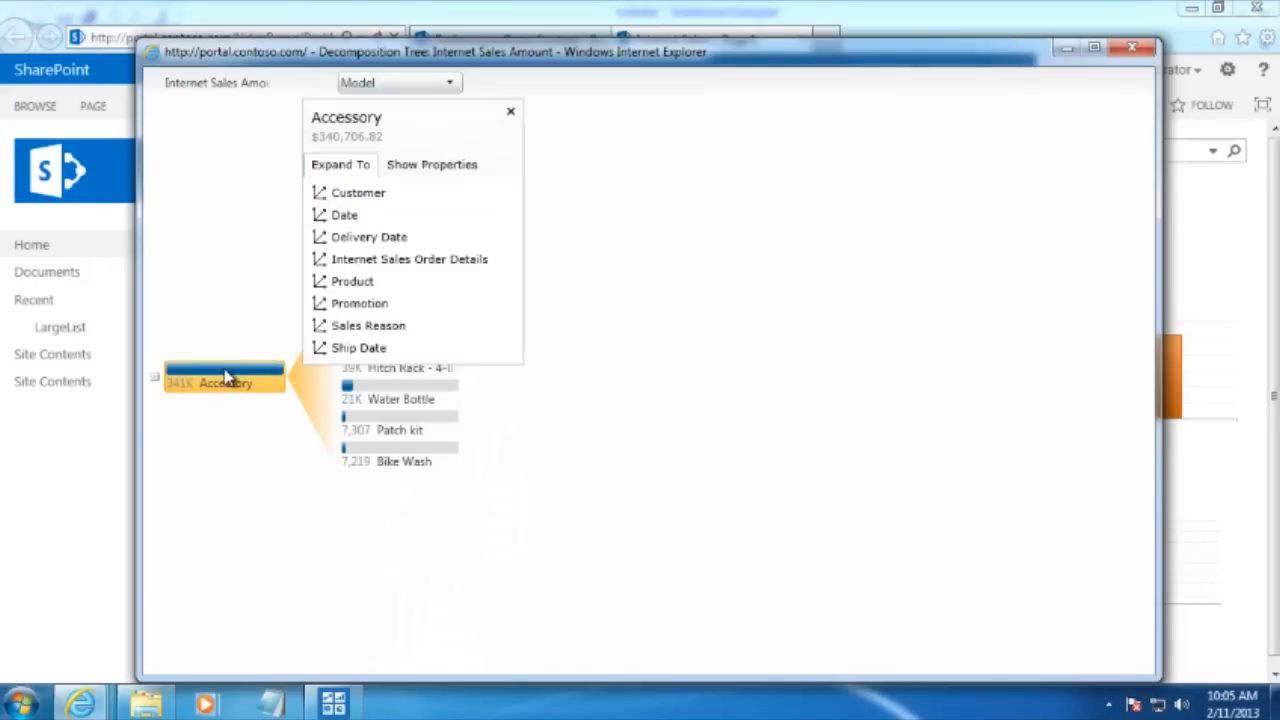
- Expand the Water Bottle node by customer Country and drill into Australia, and close the decomposition tree
click(385, 396)
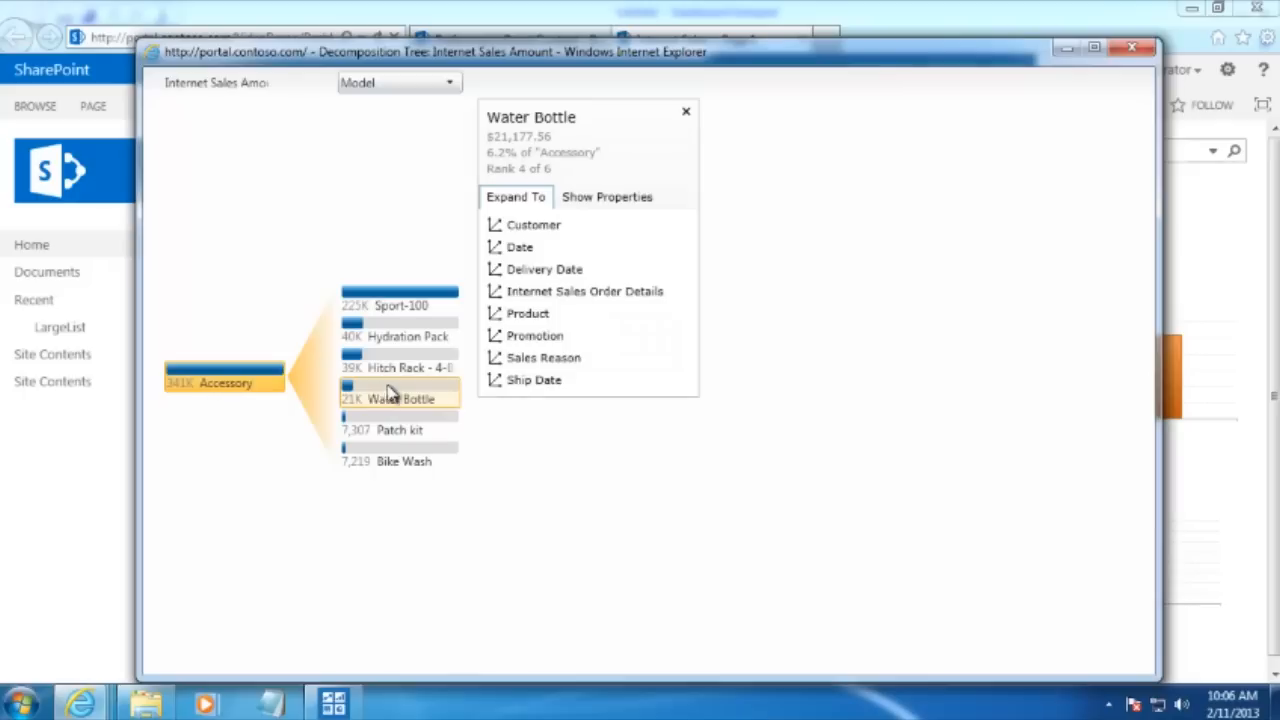
click(515, 225)
click(528, 274)
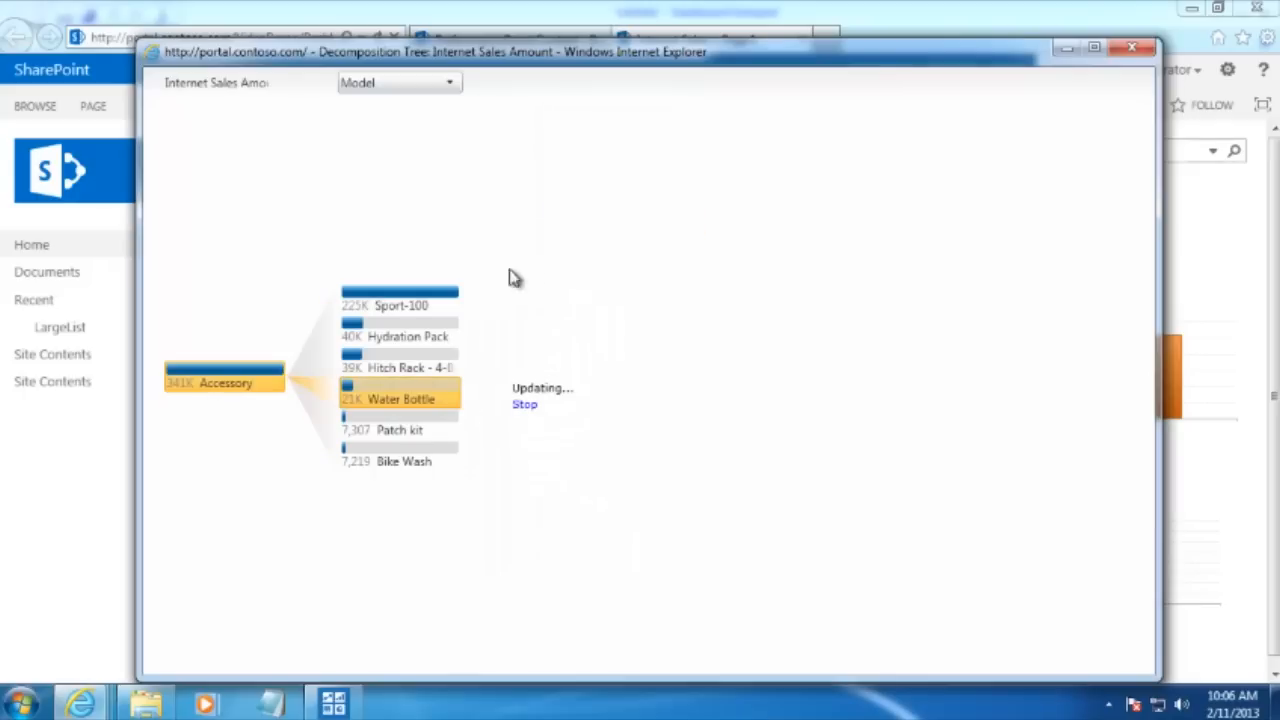
click(516, 349)
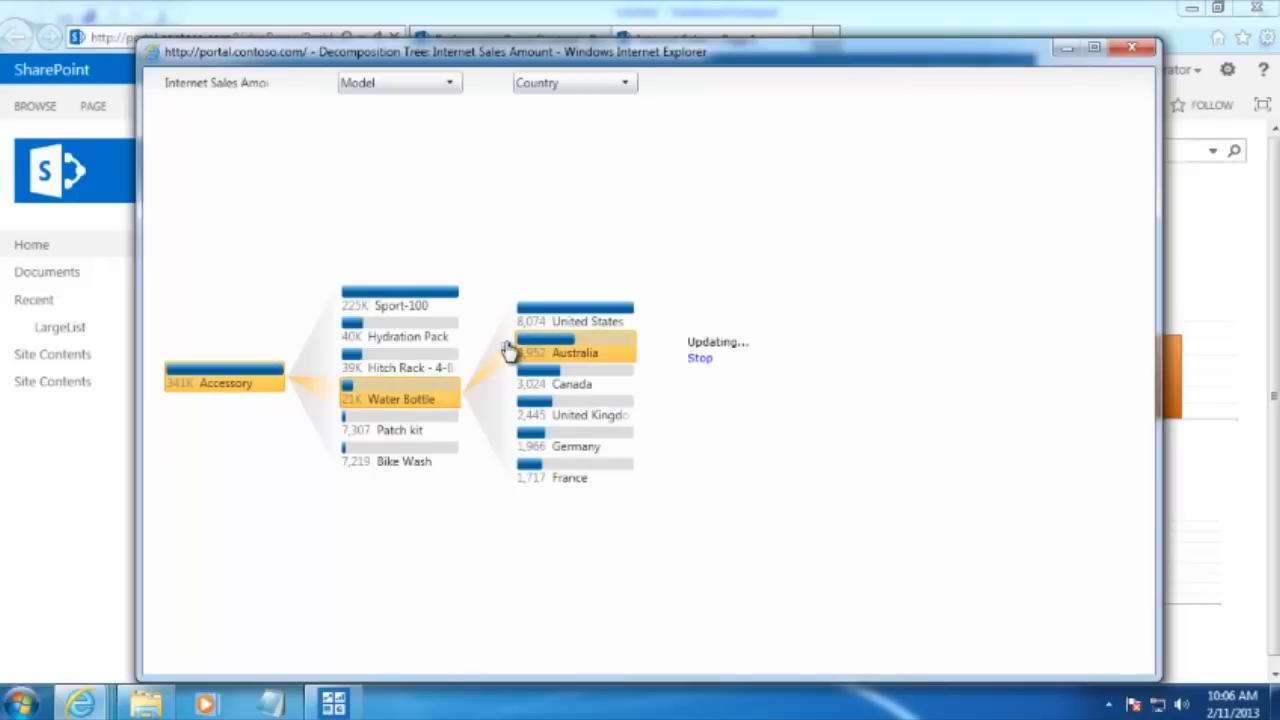
click(1130, 52)
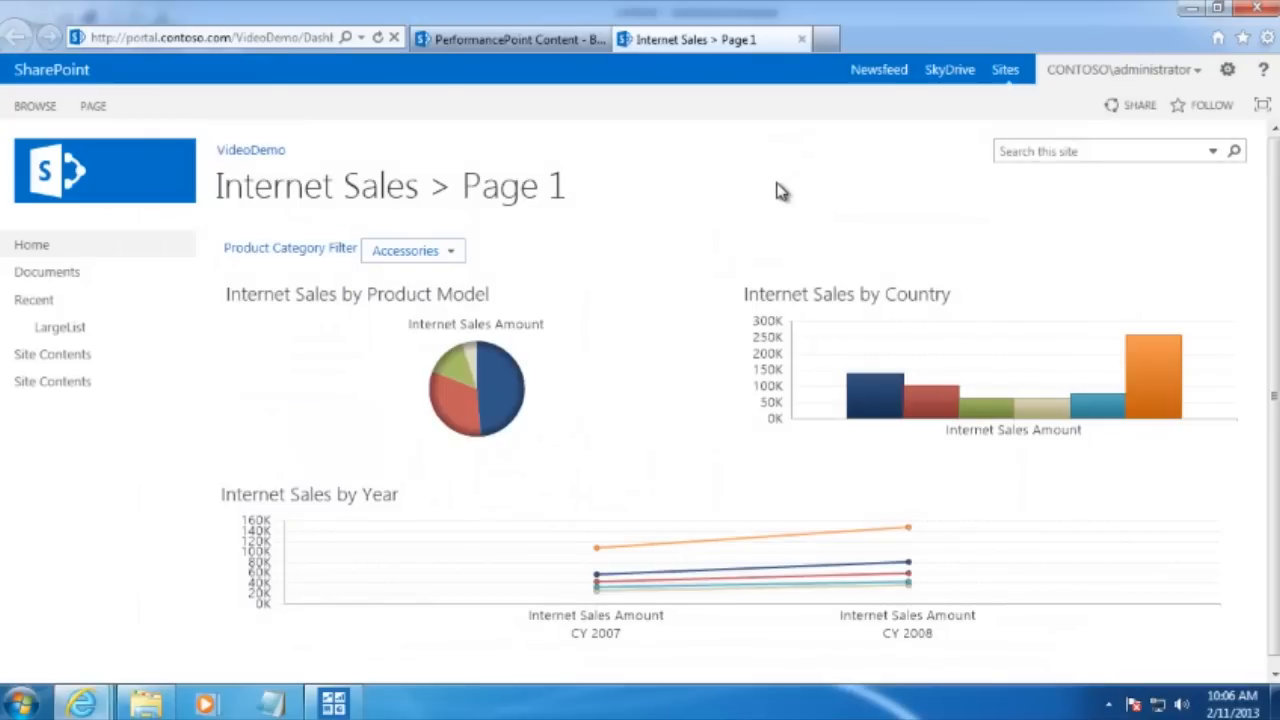